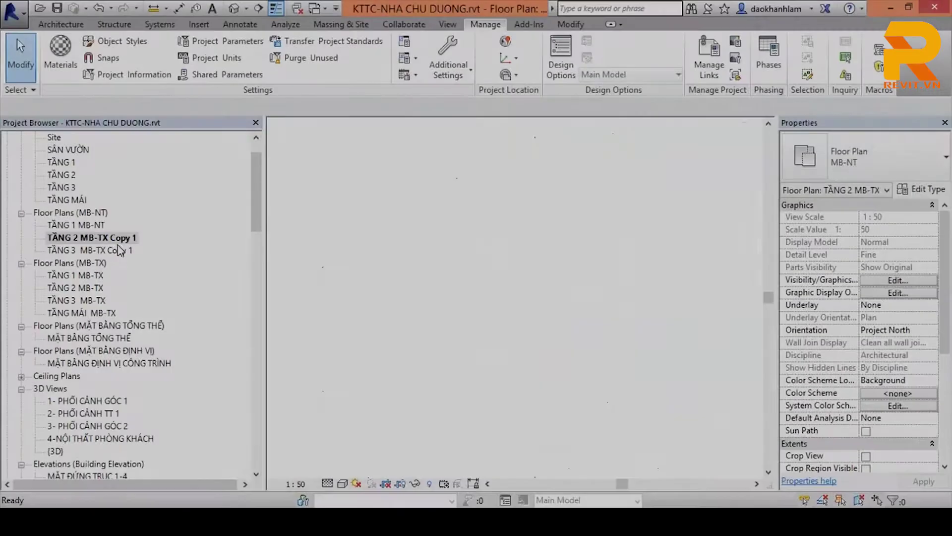
# Step: Bring up the context menu for the view TẦNG 2 MB-TX Copy 1 in the Project Browser
pyautogui.rightClick(117, 242)
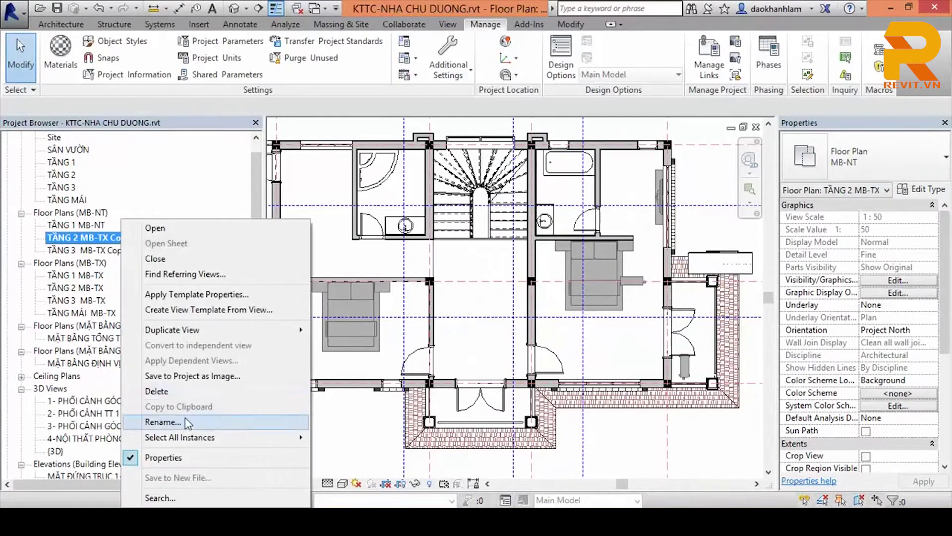
# Step: Rename the copied views to TẦNG 2 MB-NT and TẦNG 3 MB-NT, then open TẦNG 3 MB-NT
pyautogui.click(163, 422)
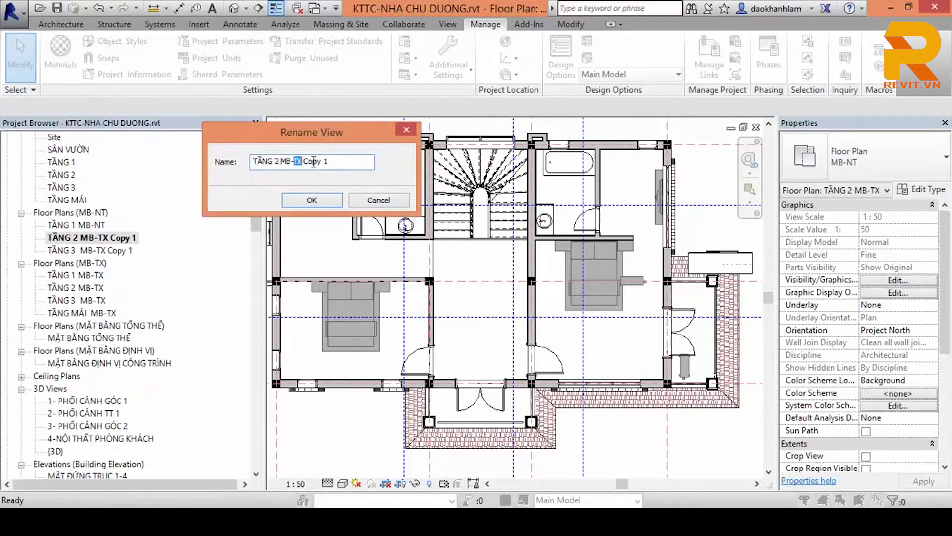
pyautogui.write('TẦNG 2 MB-NT')
pyautogui.click(322, 202)
pyautogui.rightClick(149, 252)
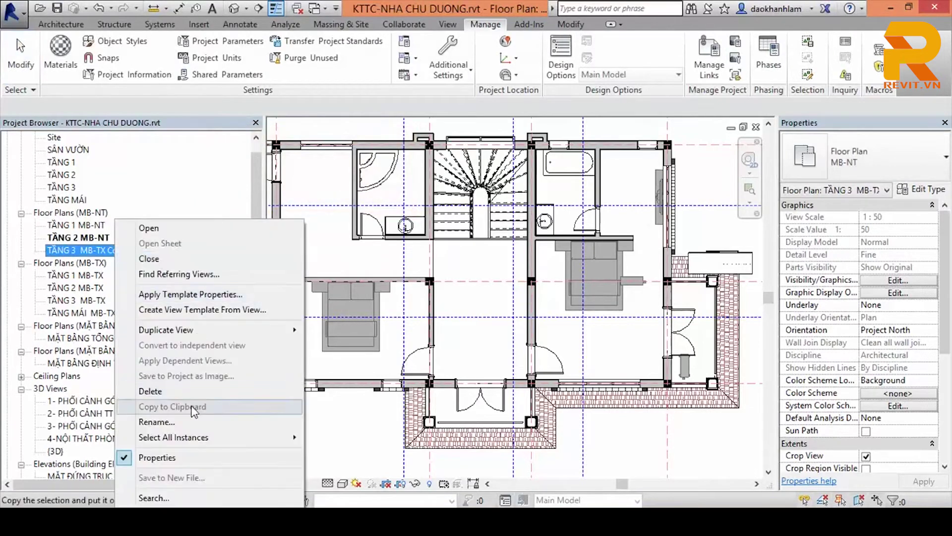
pyautogui.click(203, 418)
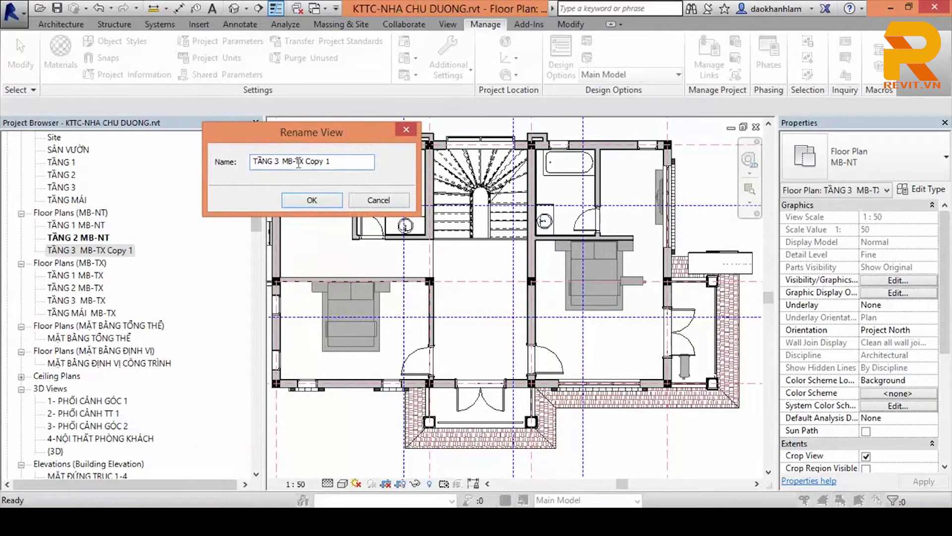
pyautogui.write('TẦNG 3 MB-NT')
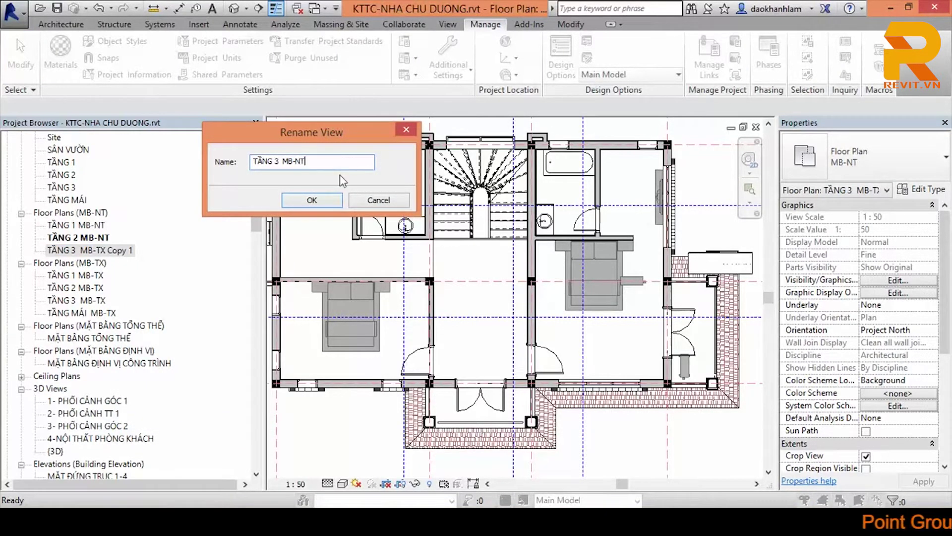
pyautogui.click(314, 201)
pyautogui.doubleClick(163, 255)
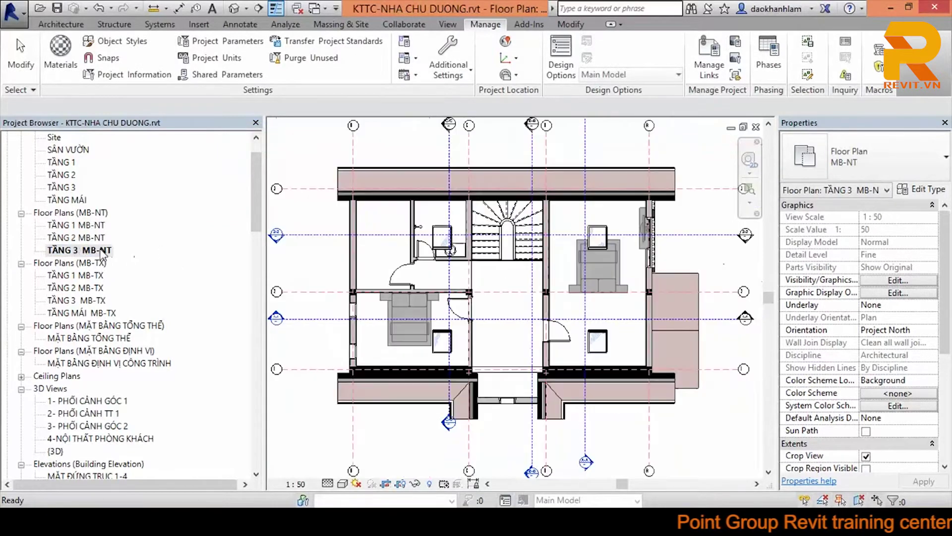
# Step: Open the TẦNG 1 MB-NT floor plan and re-centre it in the view
pyautogui.moveTo(257, 204)
pyautogui.mouseDown()
pyautogui.moveTo(258, 236)
pyautogui.moveTo(254, 177)
pyautogui.mouseUp()
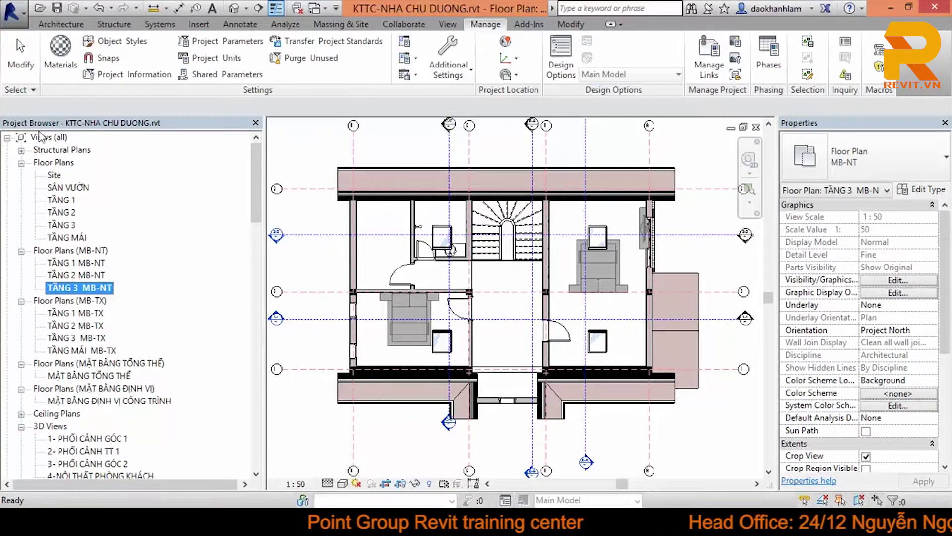
pyautogui.doubleClick(80, 262)
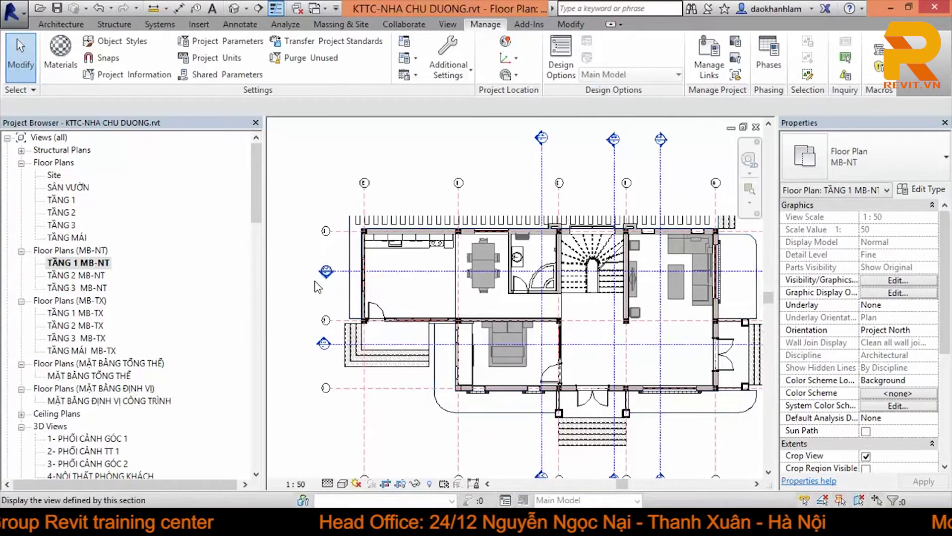
pyautogui.scroll(-2, 317, 316)
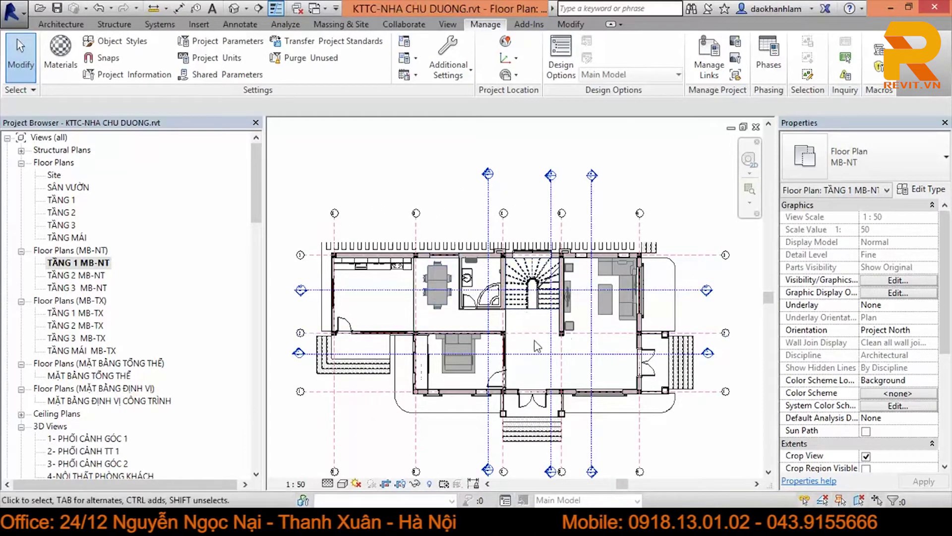
pyautogui.moveTo(534, 338); pyautogui.dragTo(556, 323, button='middle')
pyautogui.scroll(2, 542, 299)
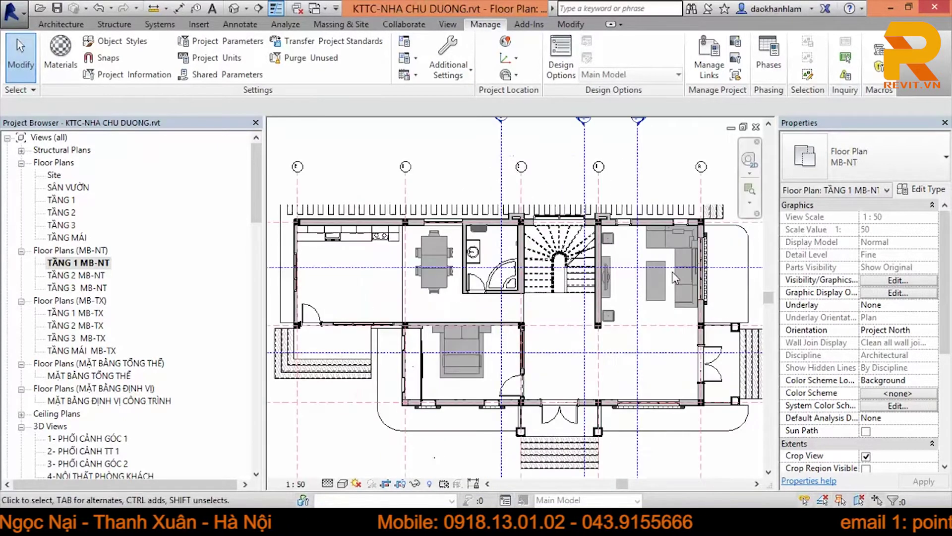
pyautogui.scroll(-1, 555, 327)
pyautogui.moveTo(568, 351); pyautogui.dragTo(548, 343, button='middle')
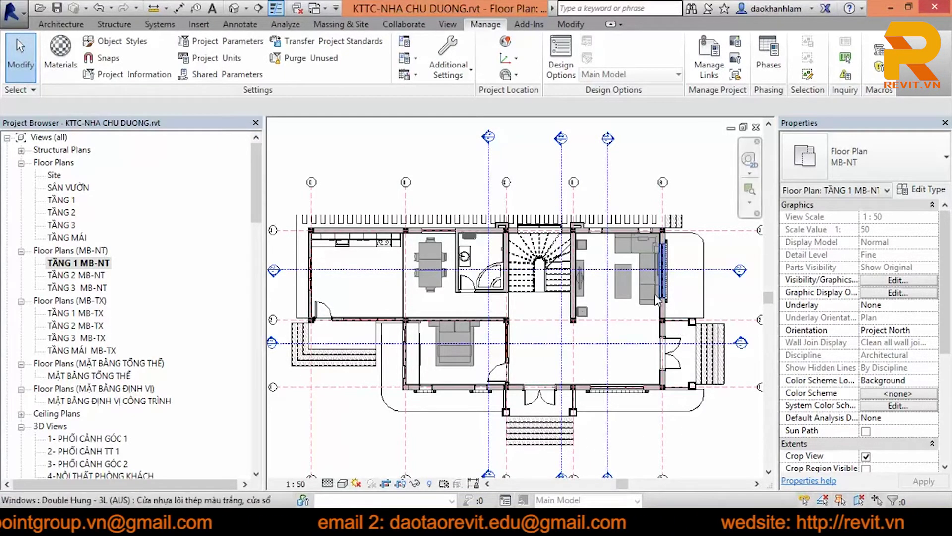
# Step: Inspect the sectional sofa and dining table, then bring up the default 3D view
pyautogui.click(637, 309)
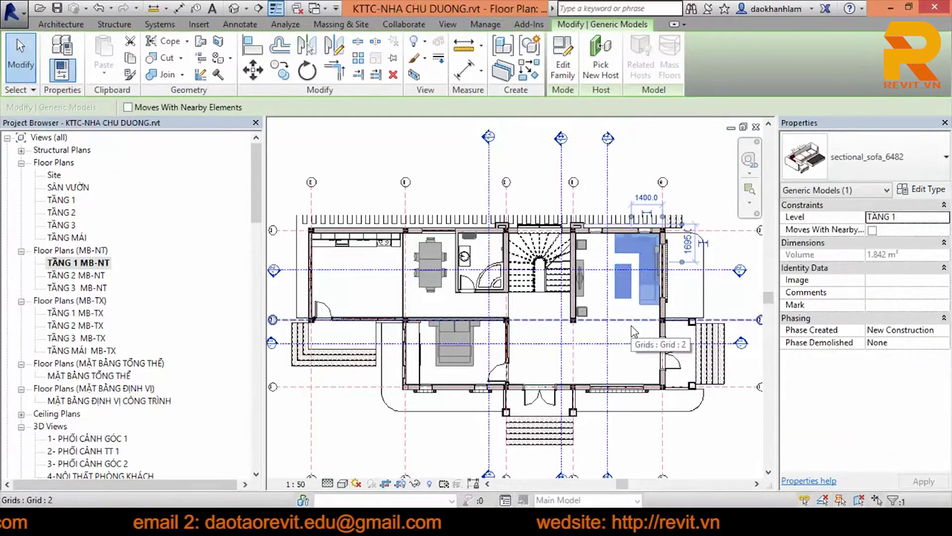
pyautogui.click(441, 289)
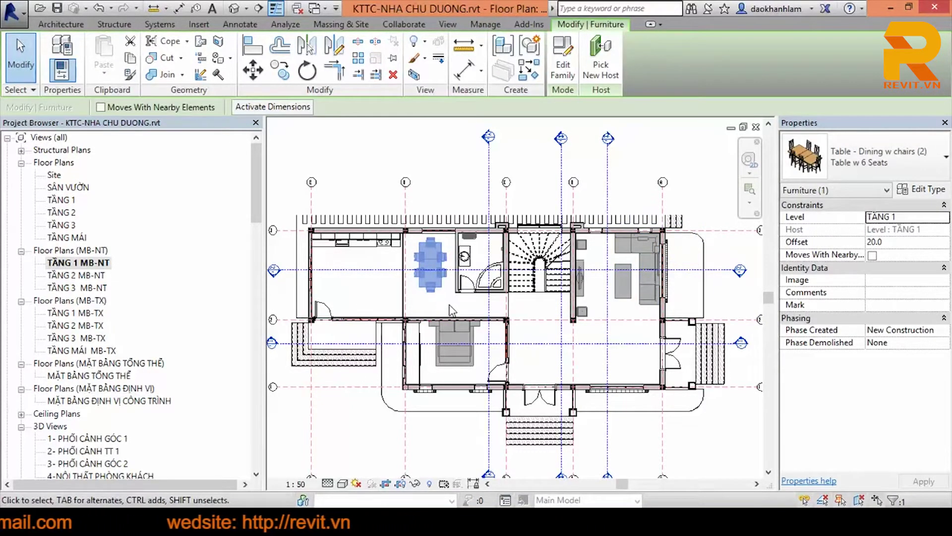
pyautogui.click(452, 310)
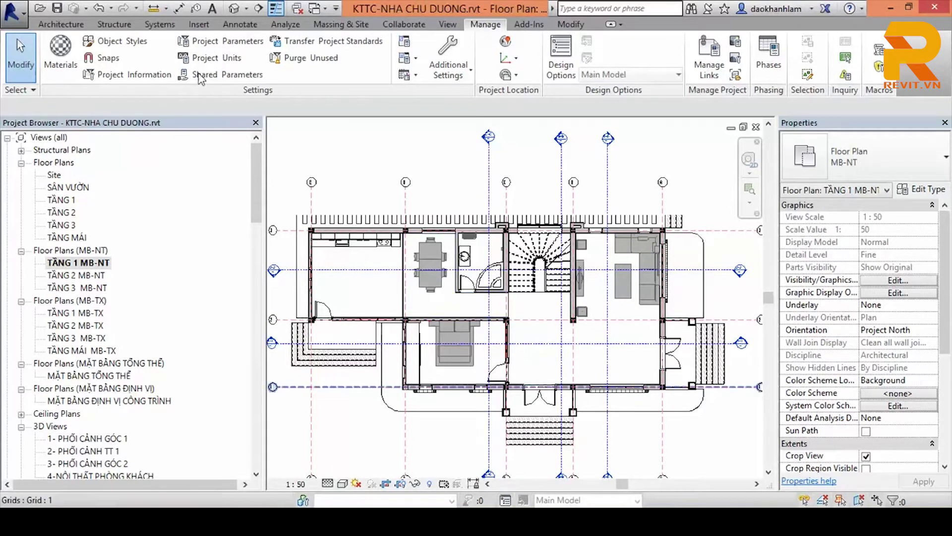
pyautogui.click(234, 8)
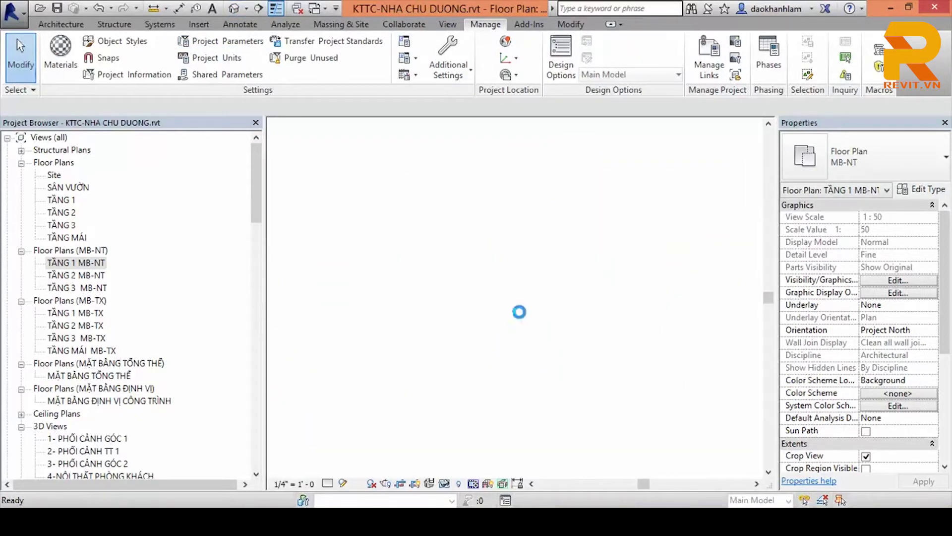
# Step: Delete the stray toilet and floating water tank beside the 3D house
pyautogui.moveTo(684, 401)
pyautogui.keyDown('shift'); pyautogui.mouseDown(button='middle')
pyautogui.moveTo(711, 416)
pyautogui.moveTo(523, 455)
pyautogui.mouseUp(button='middle'); pyautogui.keyUp('shift')
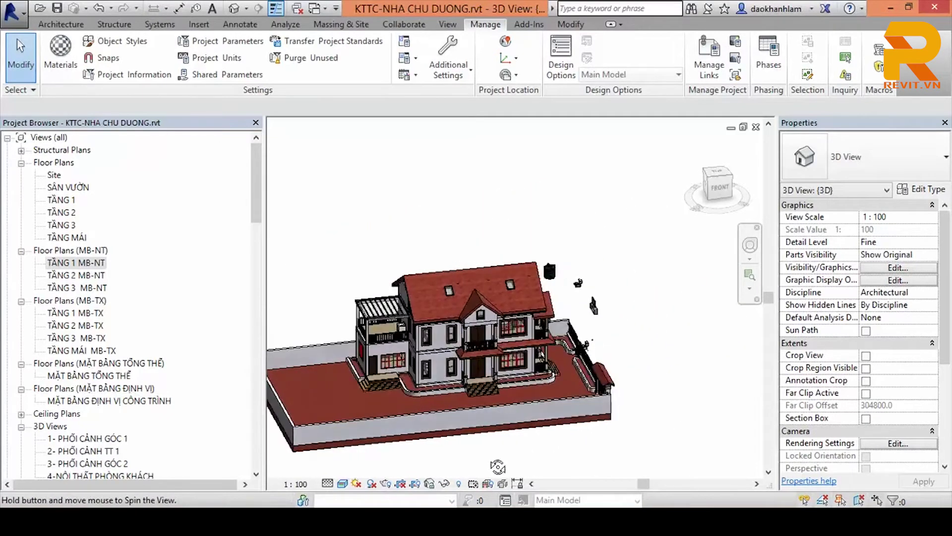
pyautogui.keyDown('shift'); pyautogui.moveTo(522, 455); pyautogui.dragTo(574, 305, button='middle'); pyautogui.keyUp('shift')
pyautogui.scroll(1, 575, 296)
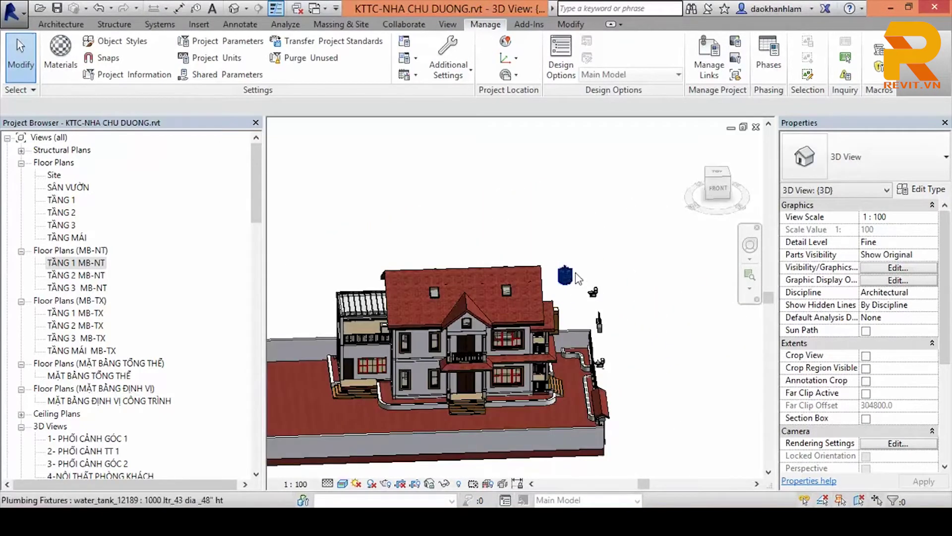
pyautogui.scroll(1, 601, 356)
pyautogui.click(601, 366)
pyautogui.press('Delete')
pyautogui.click(554, 249)
pyautogui.press('Delete')
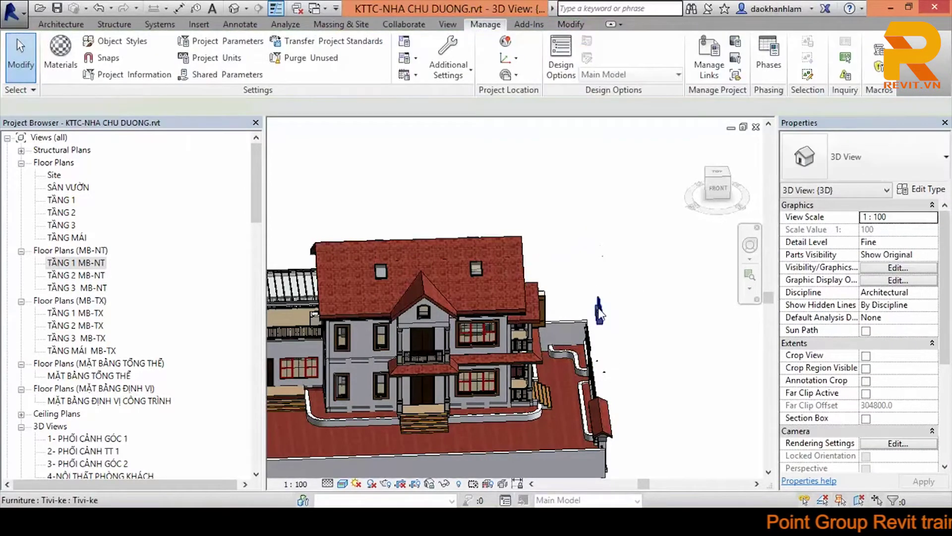
# Step: Delete one more stray element beside the house and return to TẦNG 1 MB-NT
pyautogui.keyDown('shift'); pyautogui.moveTo(598, 327); pyautogui.dragTo(576, 380, button='middle'); pyautogui.keyUp('shift')
pyautogui.scroll(3, 576, 379)
pyautogui.click(558, 346)
pyautogui.press('Delete')
pyautogui.scroll(-3, 594, 355)
pyautogui.keyDown('shift'); pyautogui.moveTo(558, 346); pyautogui.dragTo(624, 366, button='middle'); pyautogui.keyUp('shift')
pyautogui.doubleClick(92, 262)
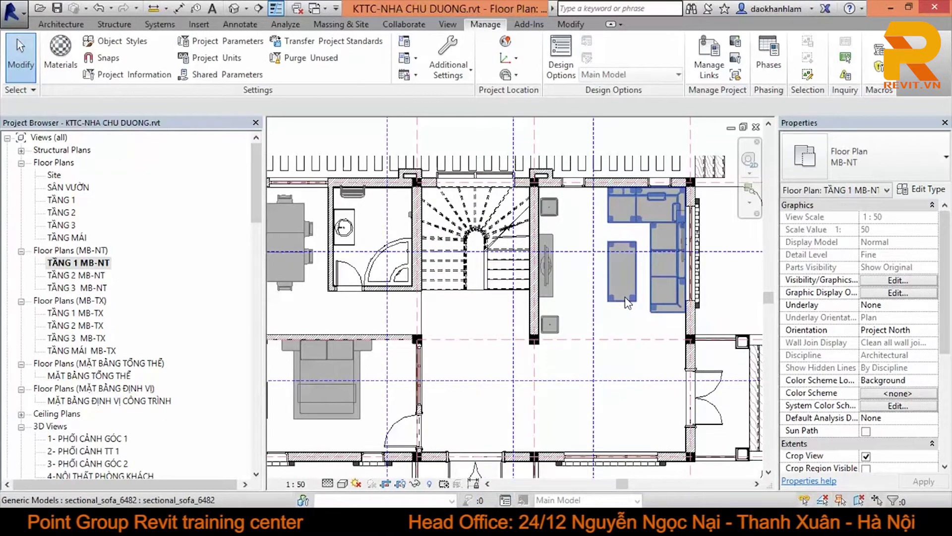
# Step: Open the sectional_sofa_6482 family for editing and inspect its sweep pieces
pyautogui.click(626, 297)
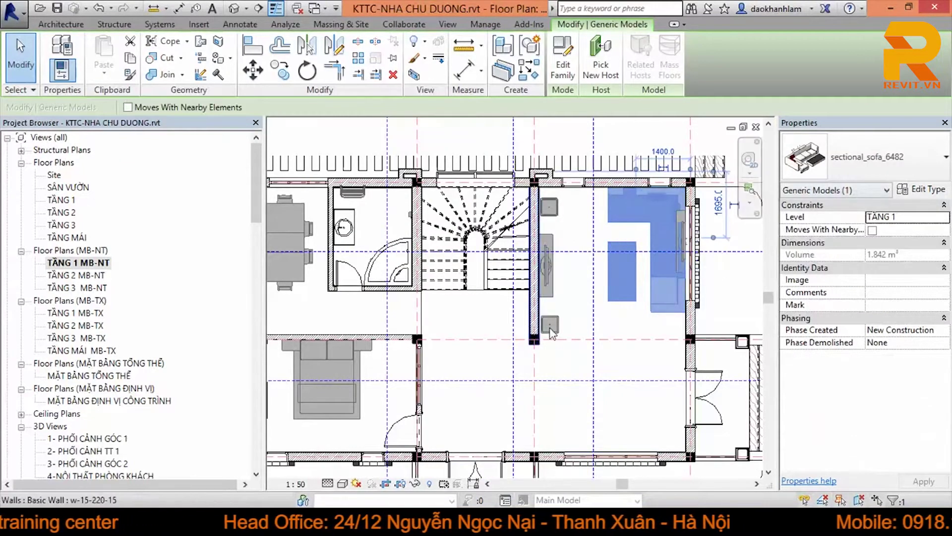
pyautogui.scroll(-2, 615, 366)
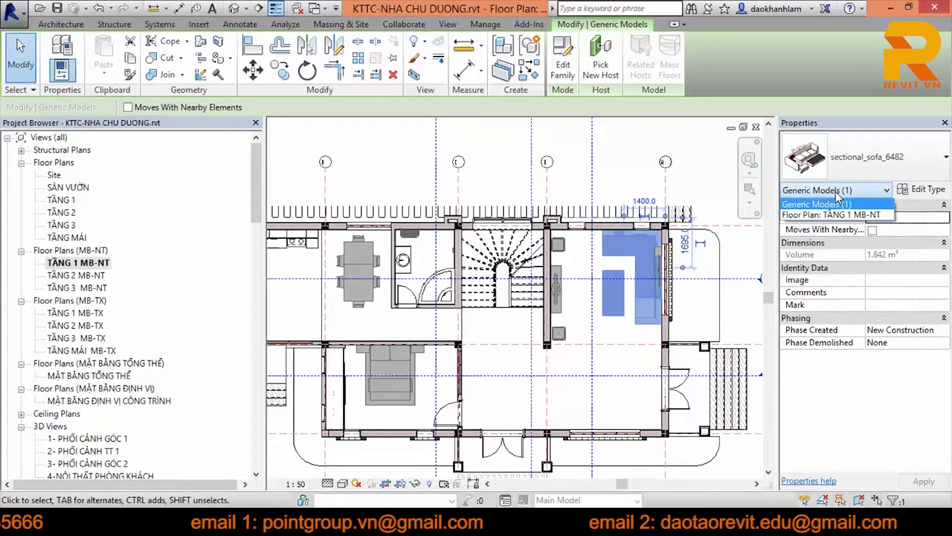
pyautogui.doubleClick(647, 316)
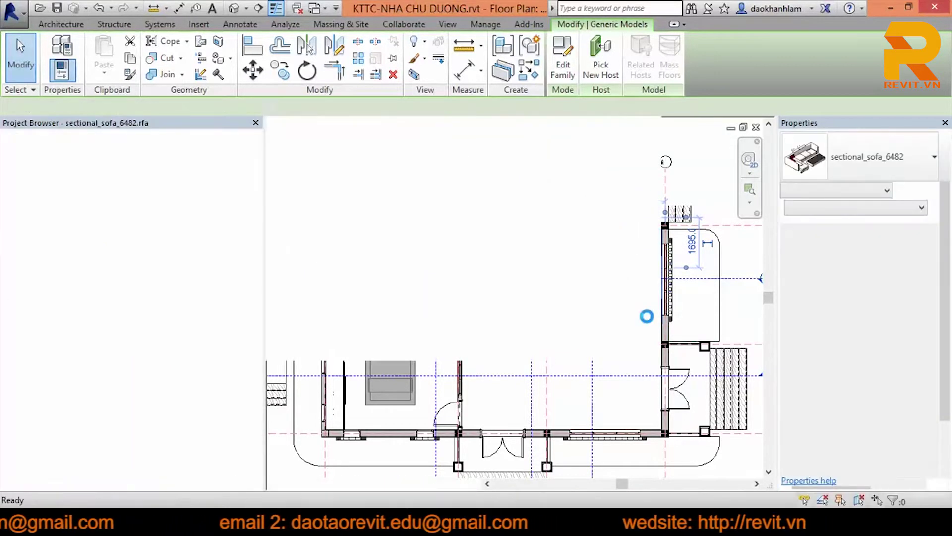
pyautogui.keyDown('shift'); pyautogui.moveTo(636, 315); pyautogui.dragTo(635, 382, button='middle'); pyautogui.keyUp('shift')
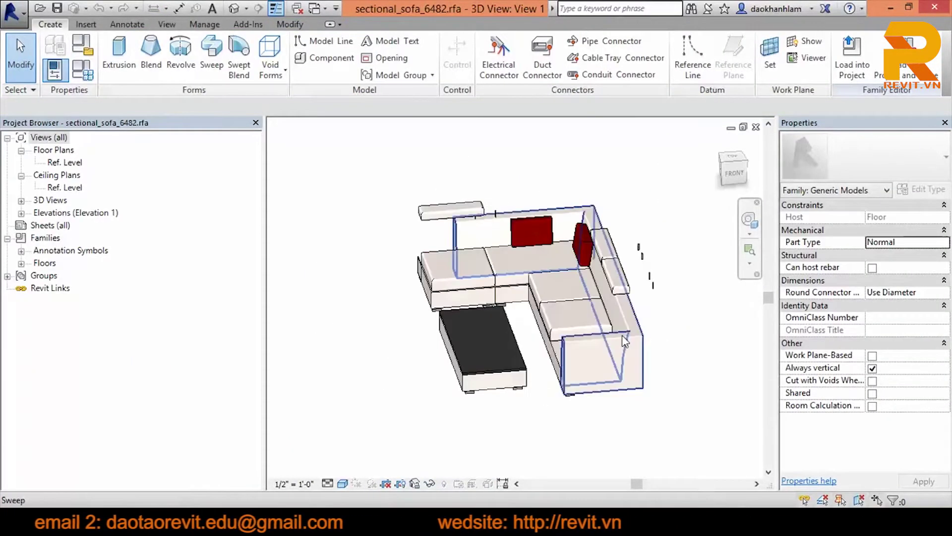
pyautogui.click(634, 381)
pyautogui.click(638, 397)
pyautogui.scroll(-2, 618, 387)
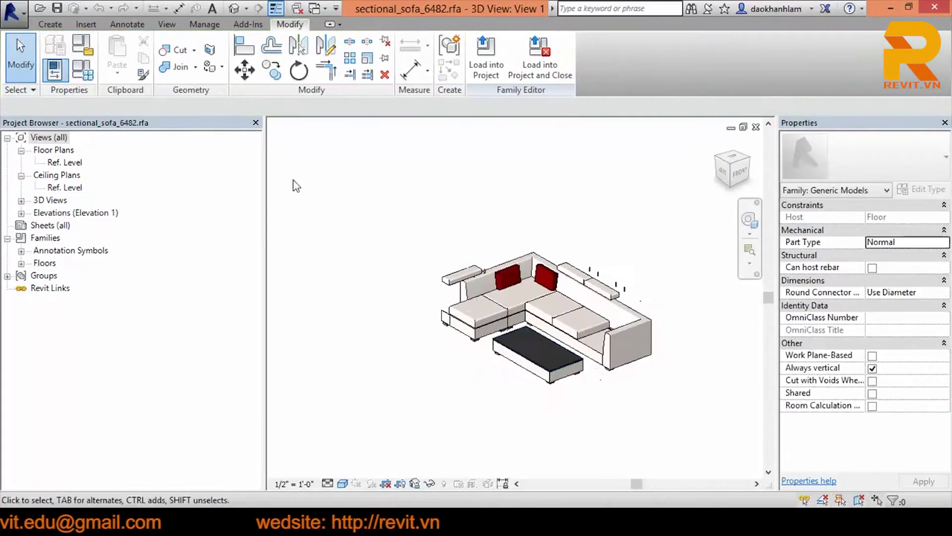
# Step: Change the sofa family's category to Furniture and load it into the house project
pyautogui.click(82, 72)
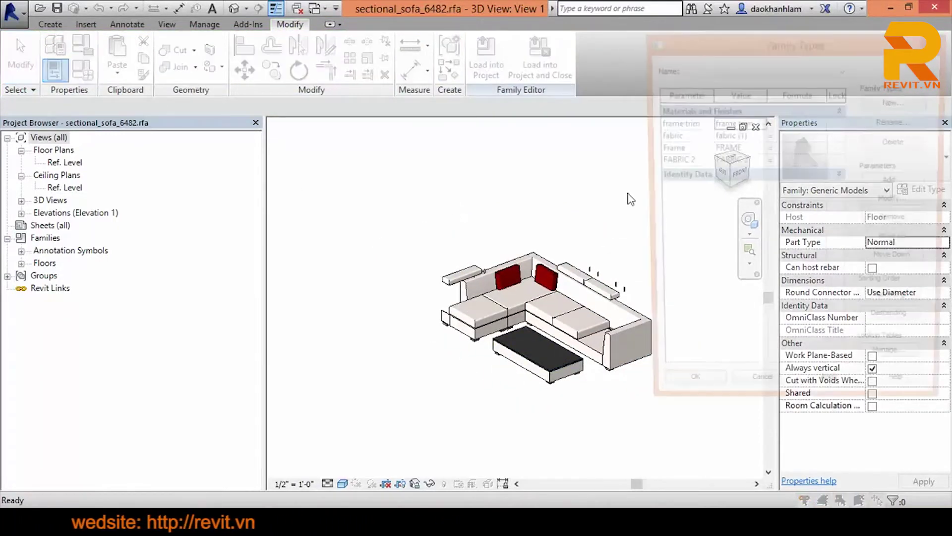
pyautogui.click(945, 43)
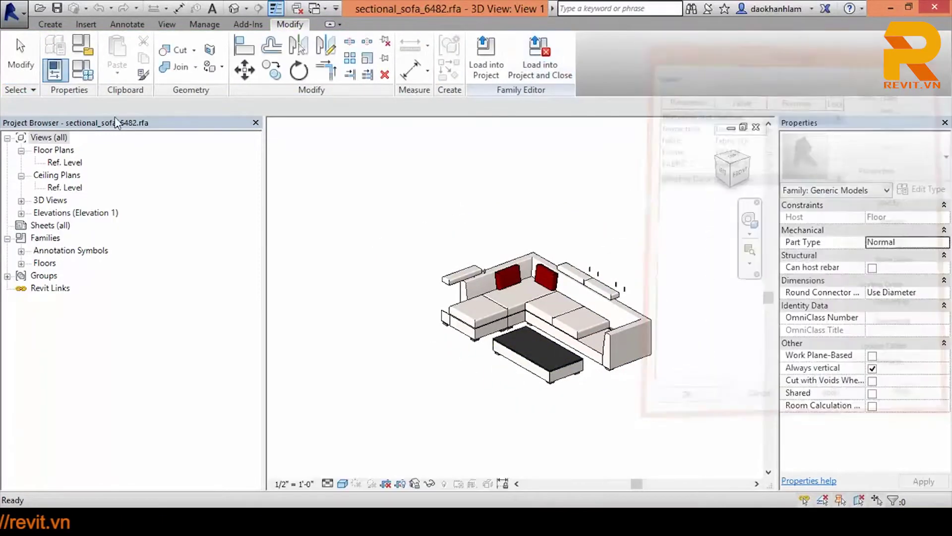
pyautogui.click(82, 46)
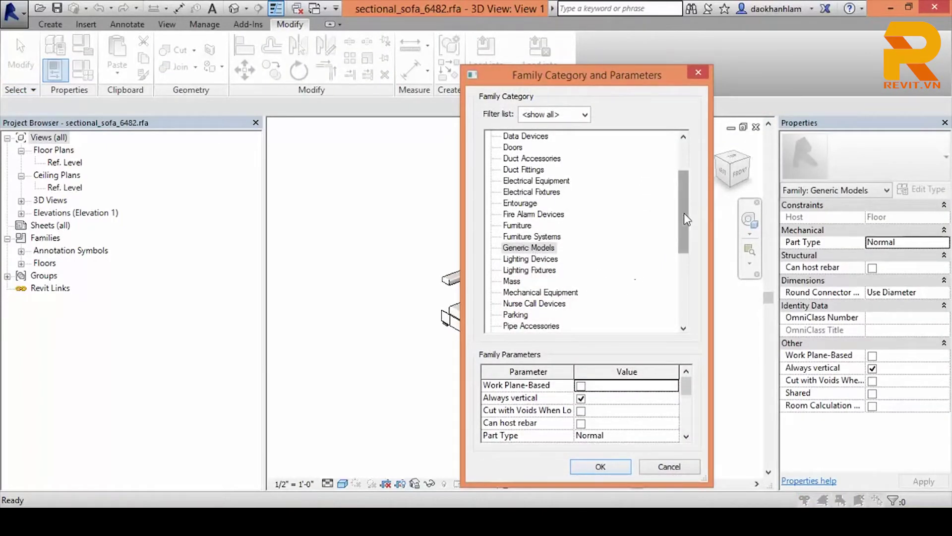
pyautogui.moveTo(686, 218); pyautogui.dragTo(681, 272)
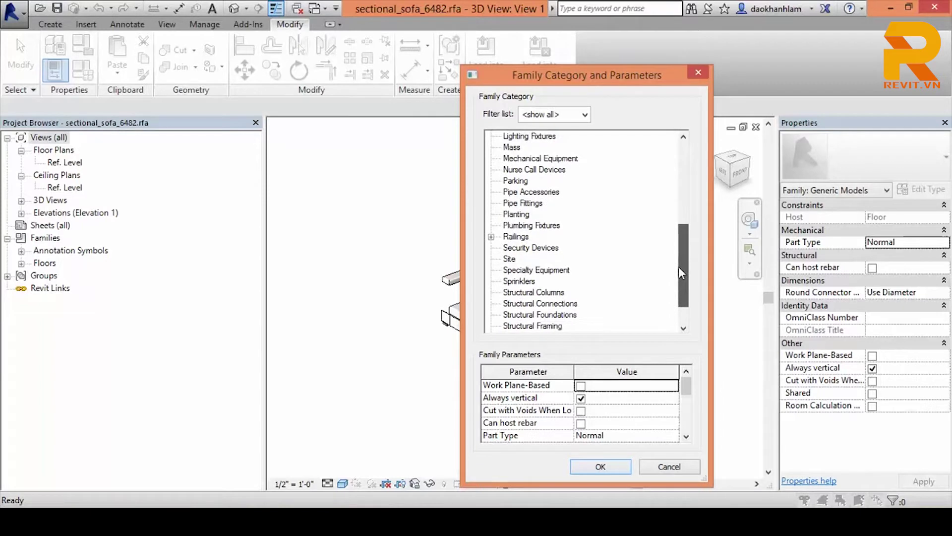
pyautogui.moveTo(681, 272); pyautogui.dragTo(682, 245)
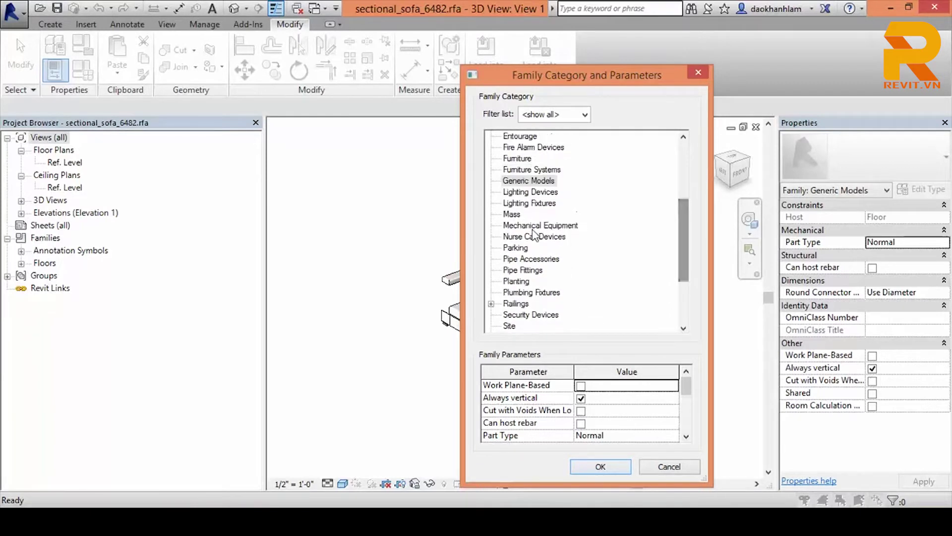
pyautogui.click(534, 227)
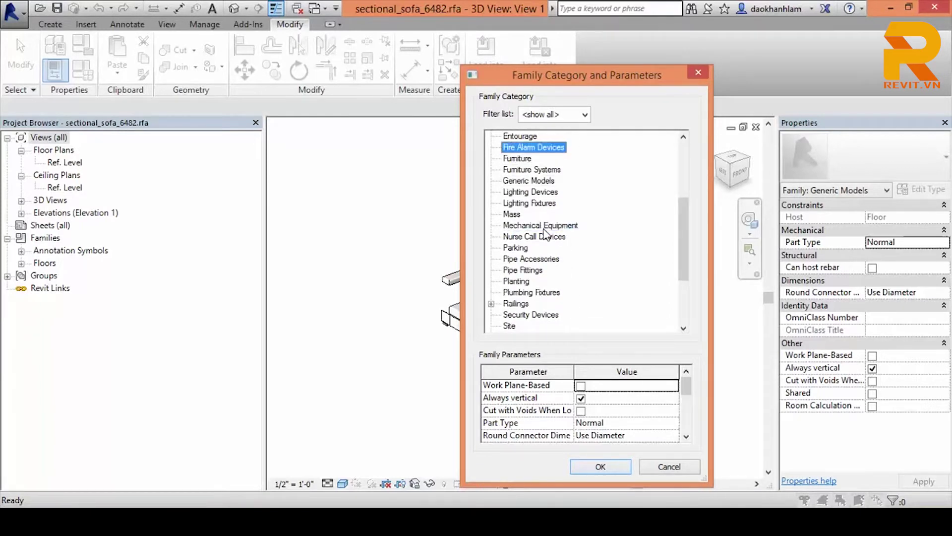
pyautogui.click(528, 160)
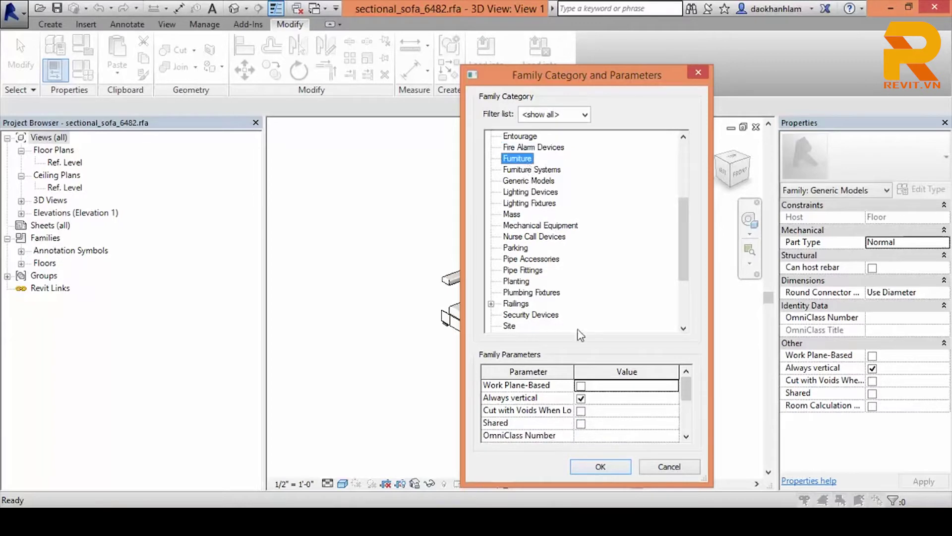
pyautogui.click(601, 467)
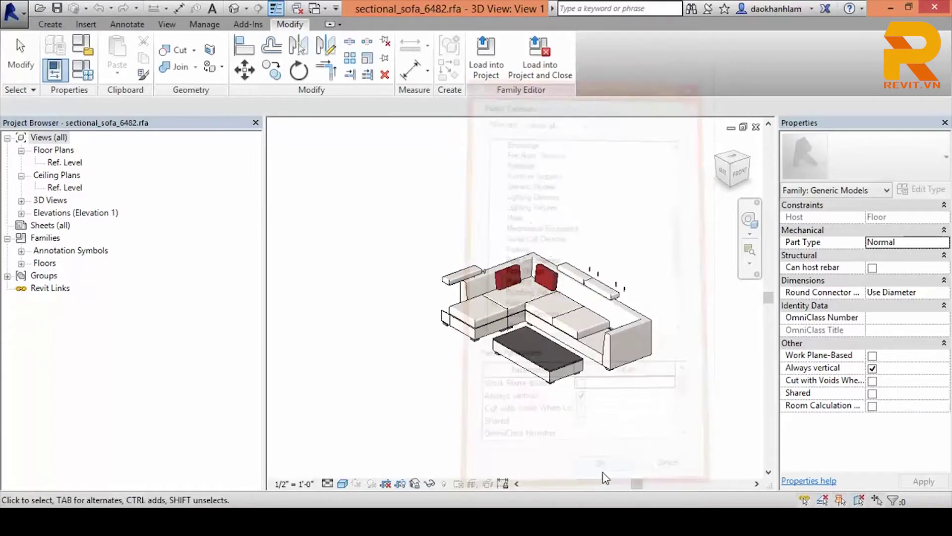
pyautogui.click(486, 67)
pyautogui.click(439, 365)
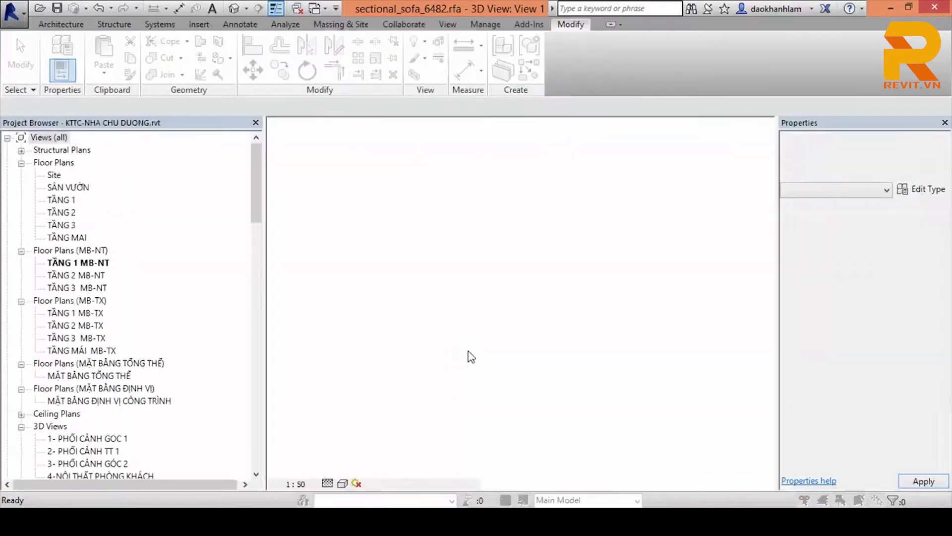
# Step: Overwrite the existing sofa family and briefly hide the furniture with VH to check it
pyautogui.click(473, 230)
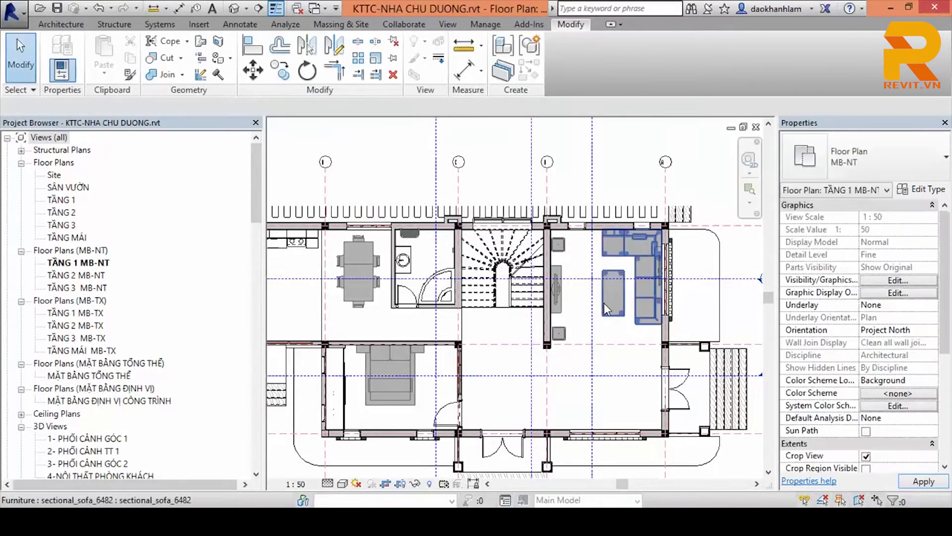
pyautogui.click(638, 278)
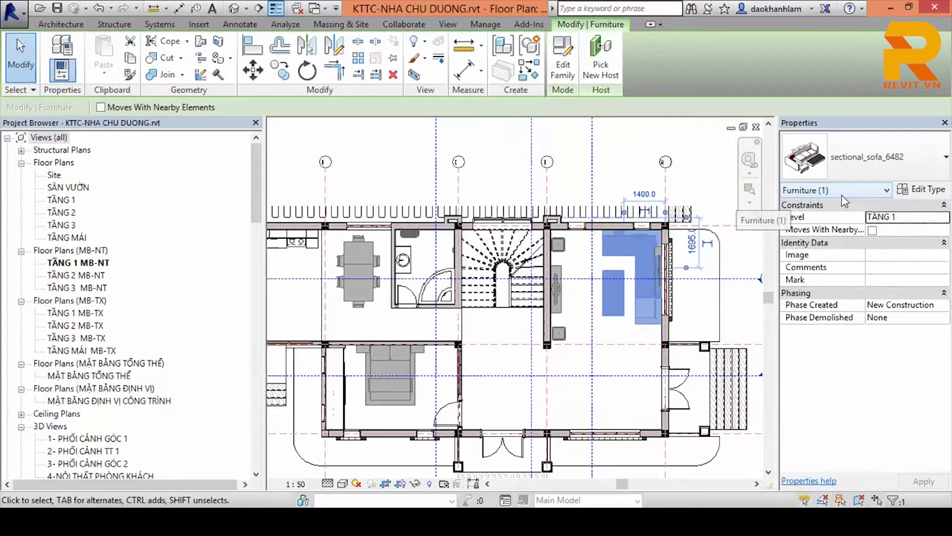
pyautogui.press('v')
pyautogui.press('h')
pyautogui.scroll(-1, 615, 362)
pyautogui.hotkey('ctrl', 'z')
pyautogui.scroll(-1, 615, 368)
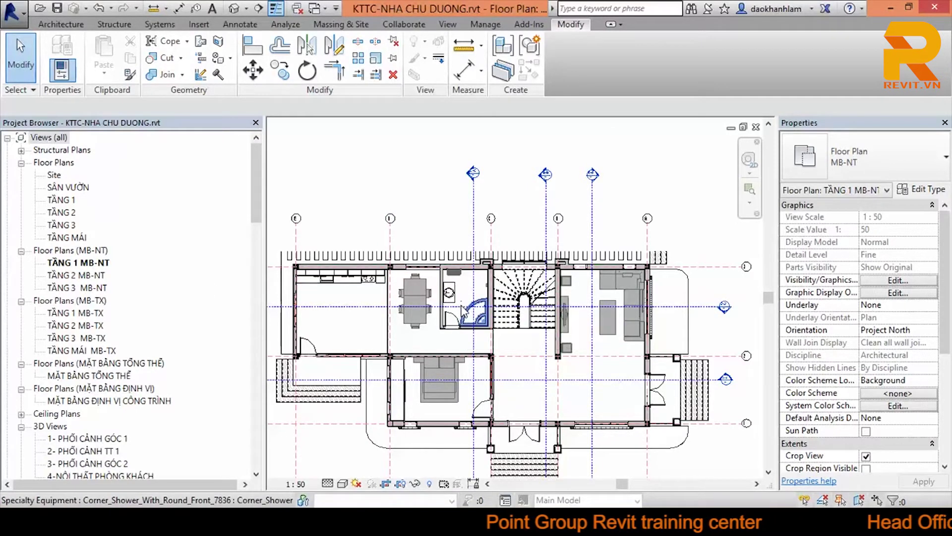
# Step: Inspect the dining table and Kitchen_5847 unit, then centre the ground floor plan
pyautogui.click(409, 324)
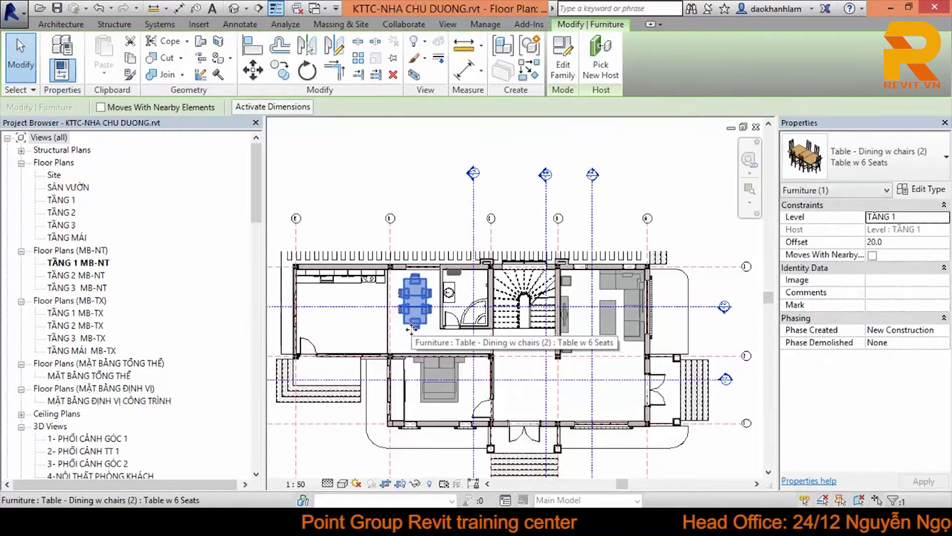
pyautogui.click(375, 278)
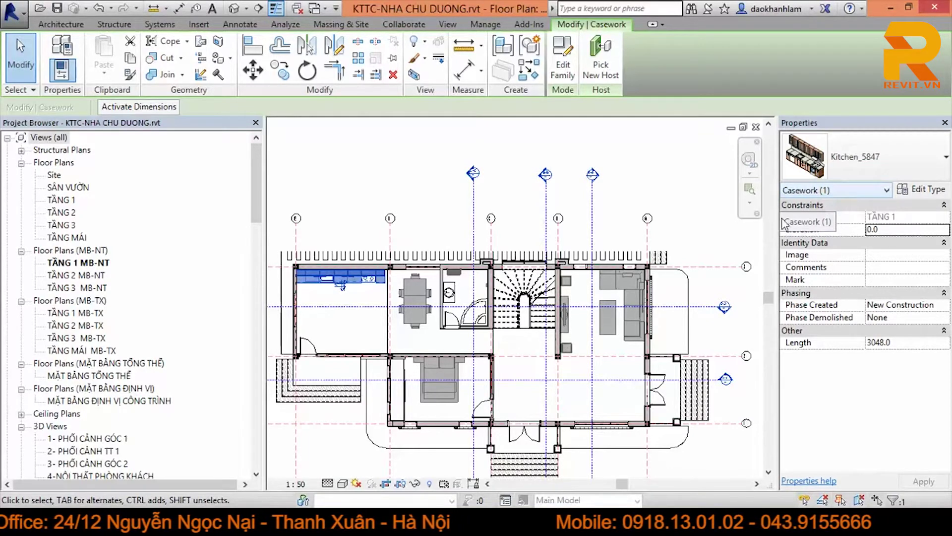
pyautogui.click(703, 225)
pyautogui.scroll(-2, 692, 221)
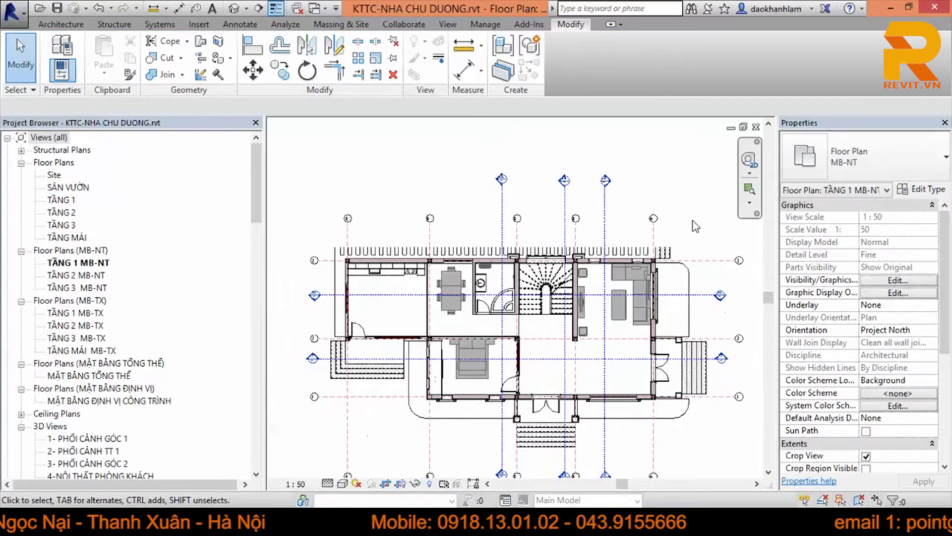
pyautogui.moveTo(692, 221)
pyautogui.mouseDown(button='middle')
pyautogui.moveTo(680, 275)
pyautogui.moveTo(689, 255)
pyautogui.mouseUp(button='middle')
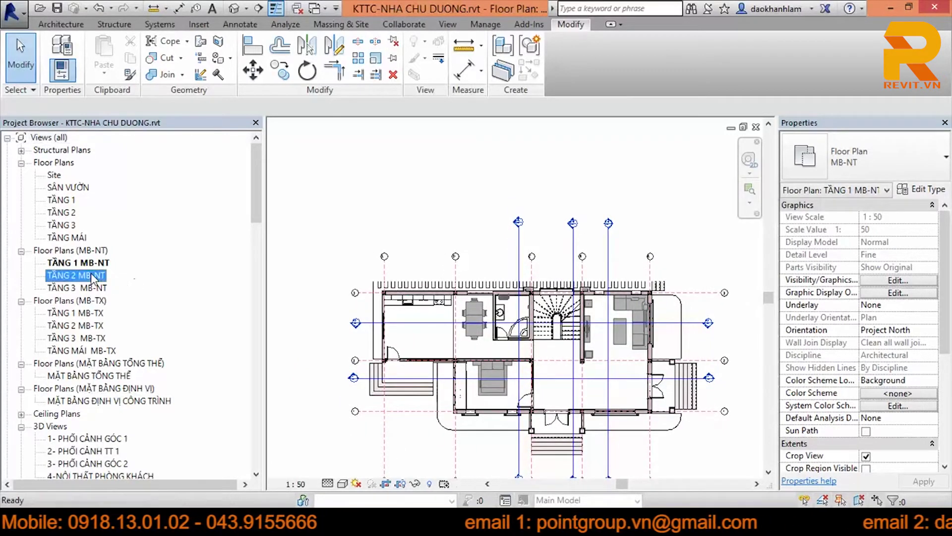
# Step: Open TẦNG 2 MB-NT and move the air-handling unit right of the bedroom wall
pyautogui.doubleClick(92, 276)
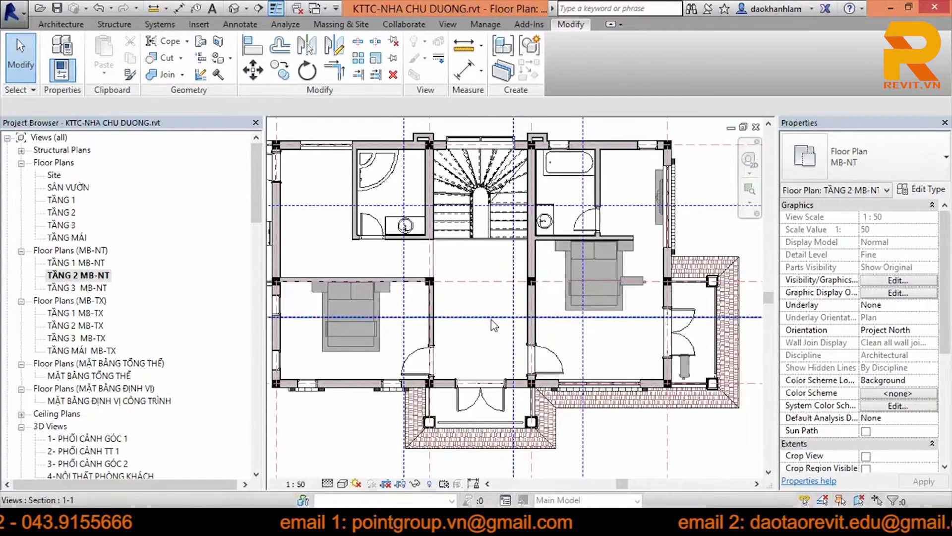
pyautogui.scroll(-1, 494, 324)
pyautogui.scroll(-1, 565, 302)
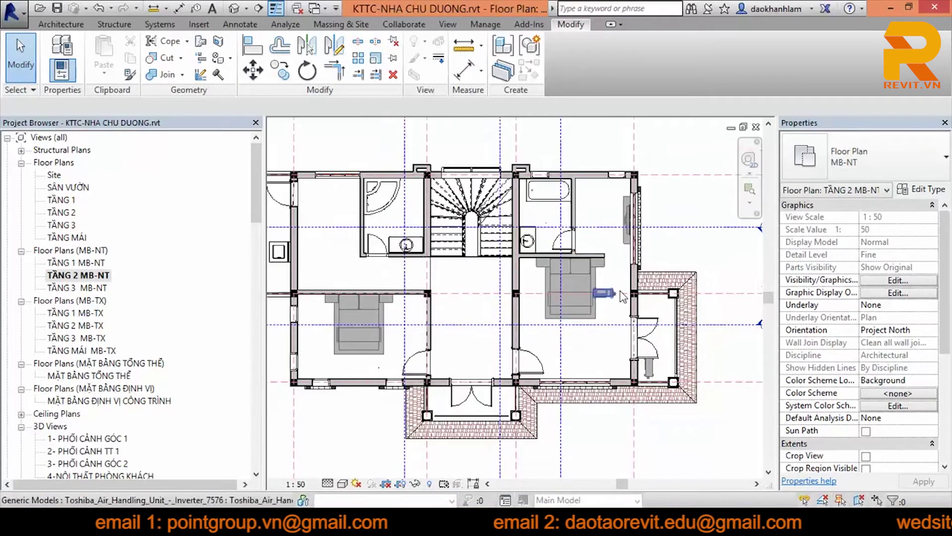
pyautogui.scroll(2, 620, 293)
pyautogui.click(610, 295)
pyautogui.scroll(3, 615, 292)
pyautogui.moveTo(609, 293); pyautogui.dragTo(729, 322)
pyautogui.scroll(-2, 704, 355)
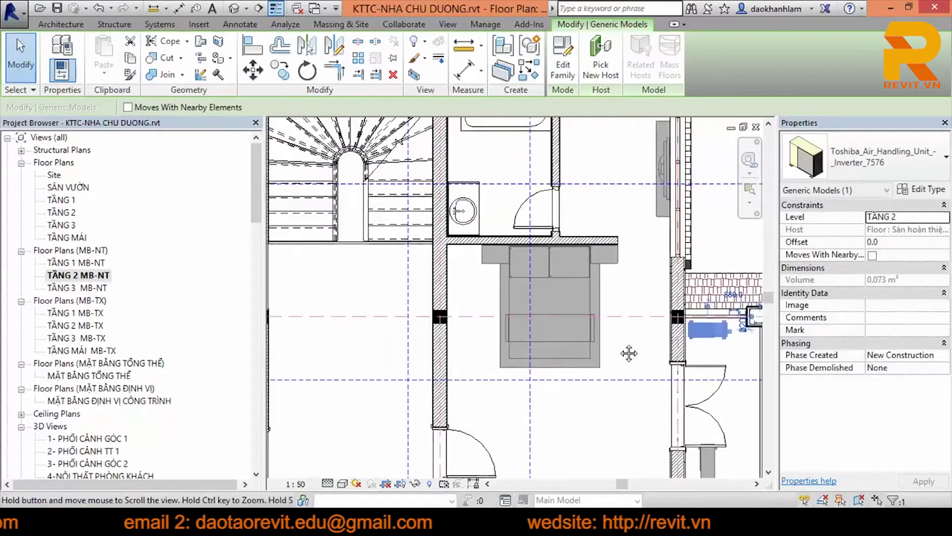
pyautogui.moveTo(697, 361); pyautogui.dragTo(602, 357, button='middle')
pyautogui.press('Escape')
# Step: Pan around TẦNG 2 MB-NT to check the stair, bathroom and shower room
pyautogui.moveTo(605, 444)
pyautogui.mouseDown(button='middle')
pyautogui.moveTo(606, 365)
pyautogui.moveTo(645, 417)
pyautogui.mouseUp(button='middle')
pyautogui.moveTo(535, 148)
pyautogui.mouseDown(button='middle')
pyautogui.moveTo(581, 248)
pyautogui.moveTo(574, 255)
pyautogui.mouseUp(button='middle')
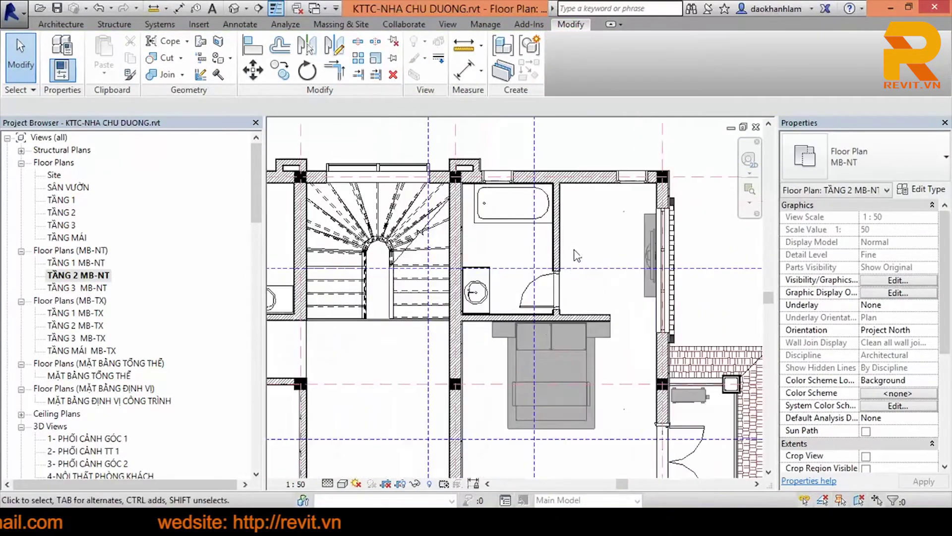
pyautogui.moveTo(672, 261); pyautogui.dragTo(783, 270, button='middle')
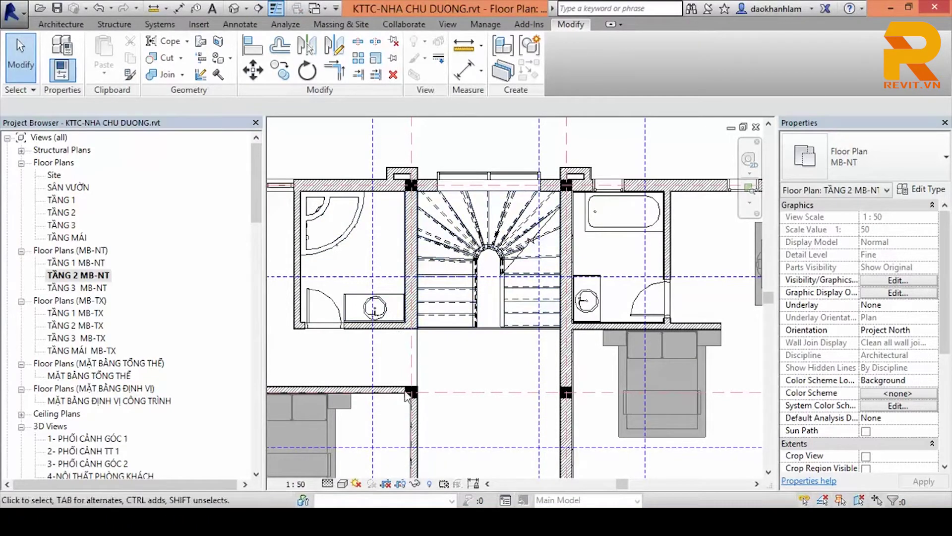
pyautogui.scroll(-1, 451, 410)
pyautogui.moveTo(451, 410); pyautogui.dragTo(470, 281, button='middle')
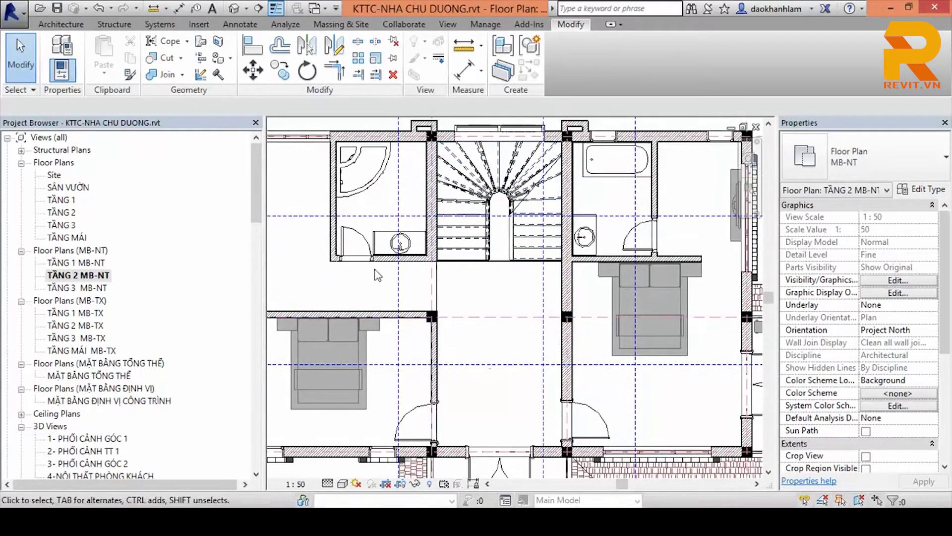
pyautogui.scroll(2, 378, 275)
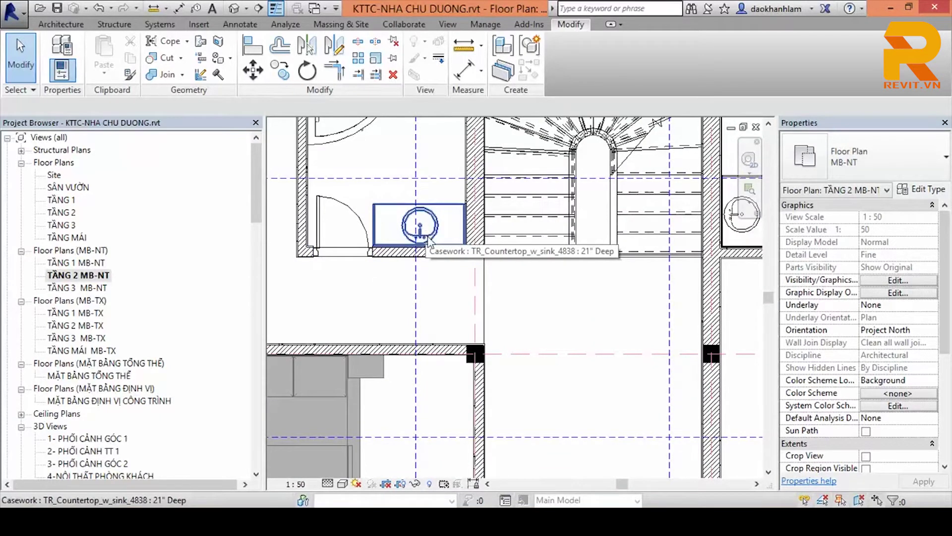
# Step: Check the TẦNG 1 and TẦNG 3 MB-NT plans, keeping the view scale at 1:50
pyautogui.doubleClick(87, 264)
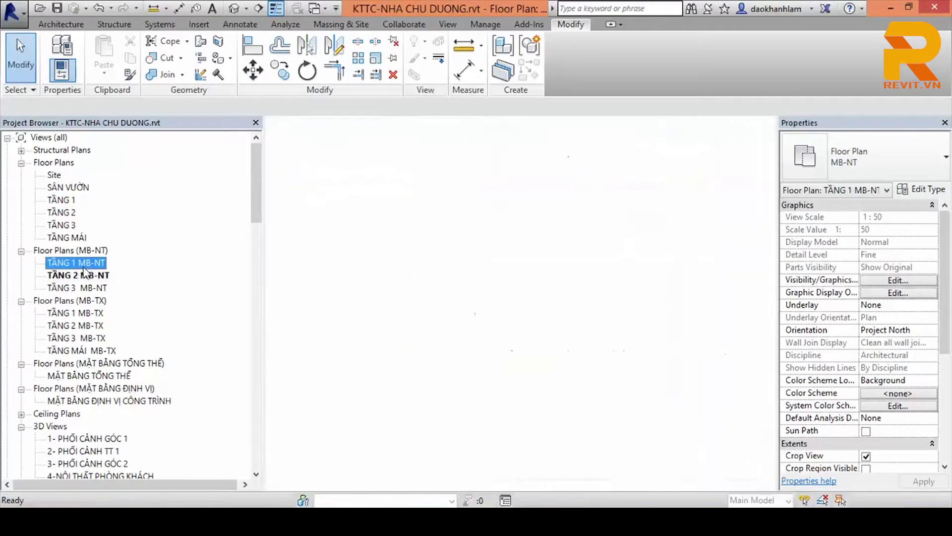
pyautogui.doubleClick(80, 287)
pyautogui.scroll(-5, 564, 317)
pyautogui.scroll(-2, 496, 397)
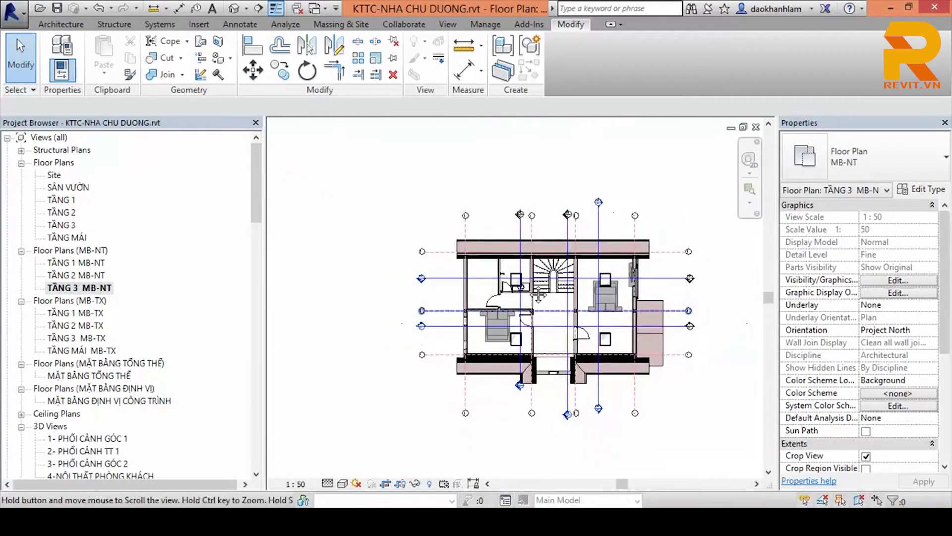
pyautogui.click(298, 484)
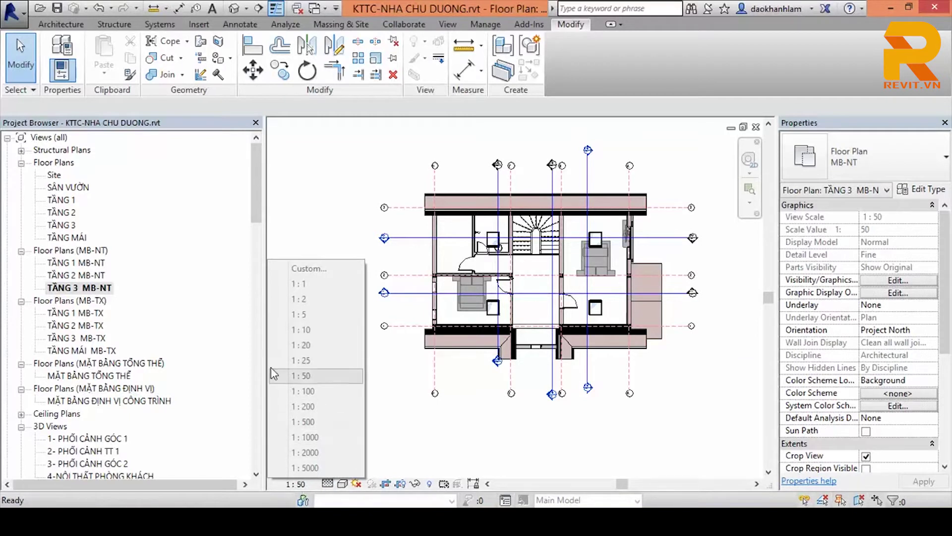
pyautogui.click(332, 378)
# Step: Switch back to TẦNG 2 MB-NT and open the MB-NT view template settings
pyautogui.moveTo(676, 372); pyautogui.dragTo(661, 387, button='middle')
pyautogui.press('Up')
pyautogui.press('Return')
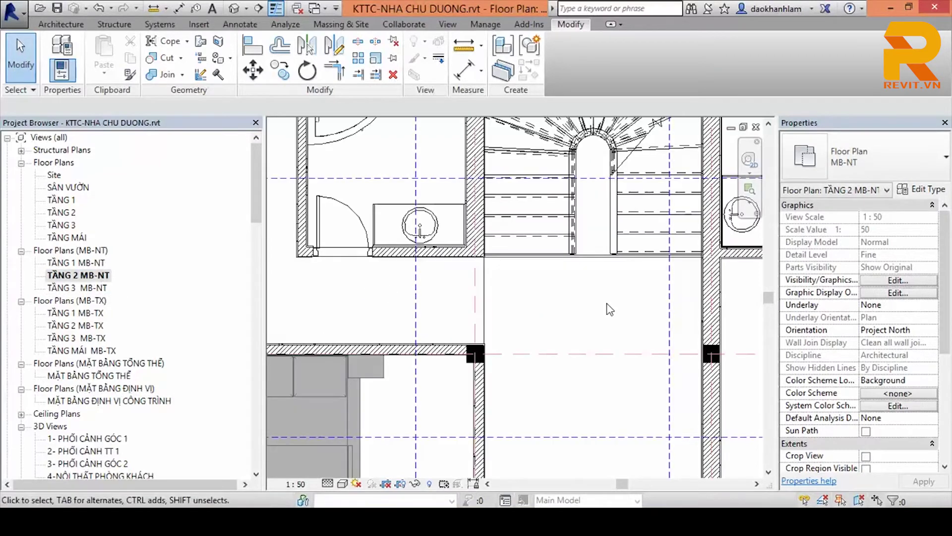
pyautogui.scroll(-5, 602, 299)
pyautogui.moveTo(602, 298); pyautogui.dragTo(564, 302, button='middle')
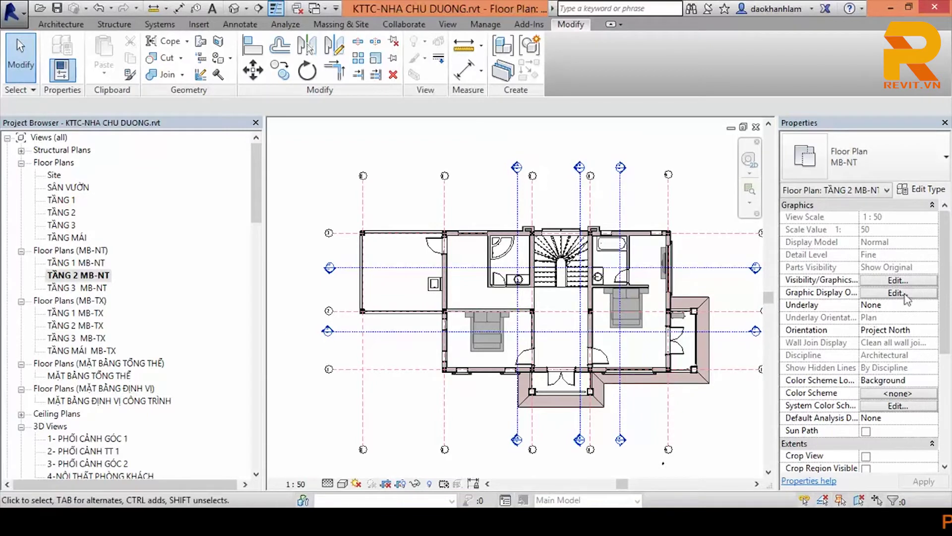
pyautogui.scroll(-3, 947, 308)
pyautogui.click(898, 418)
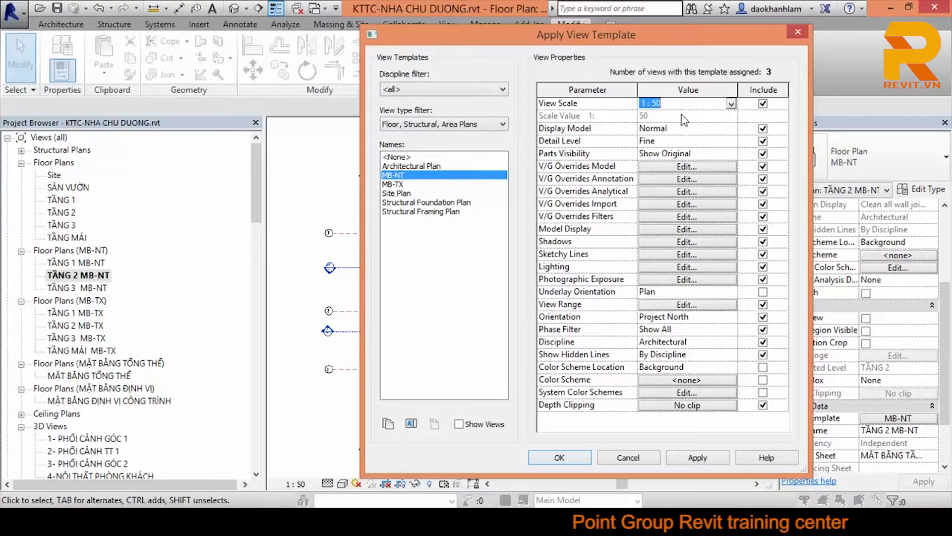
# Step: Set the MB-NT view template's scale to a custom 1:75
pyautogui.click(732, 104)
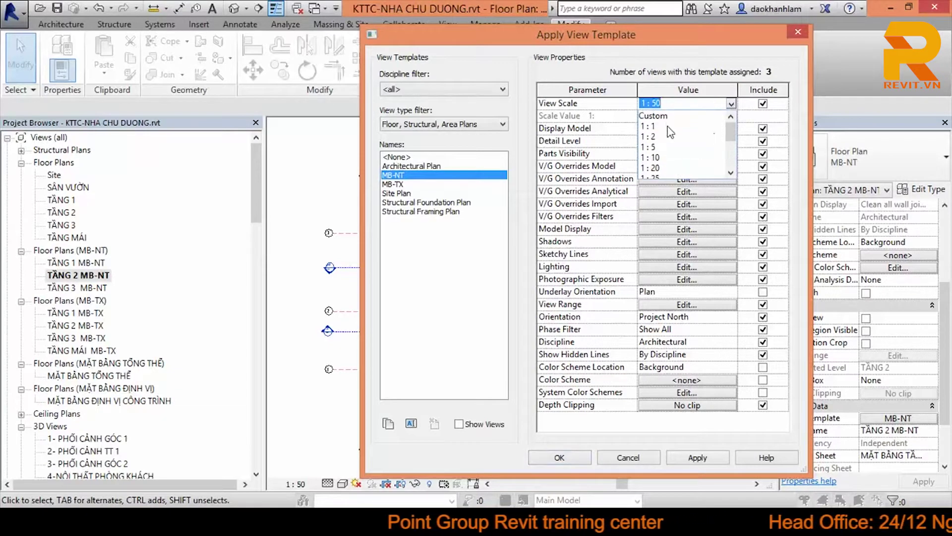
pyautogui.click(653, 115)
pyautogui.doubleClick(681, 116)
pyautogui.write('75')
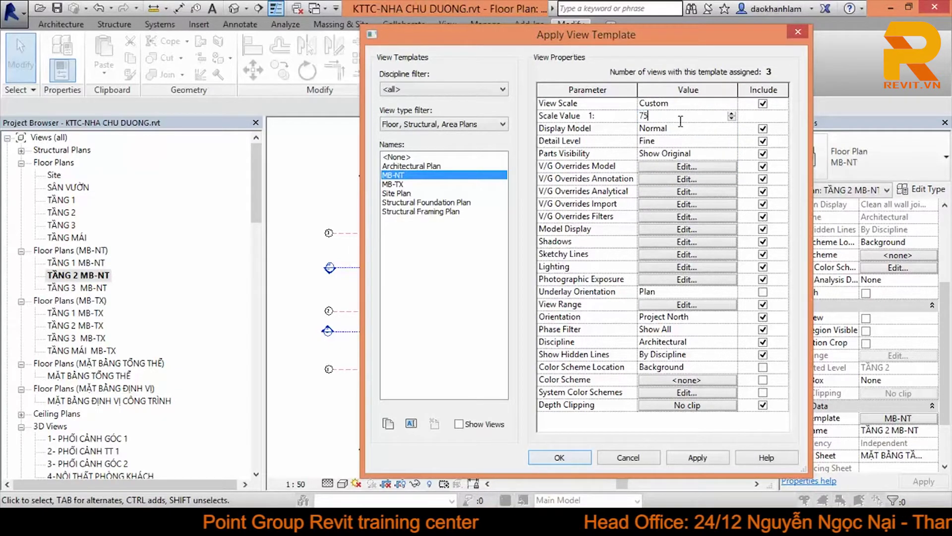
pyautogui.click(564, 458)
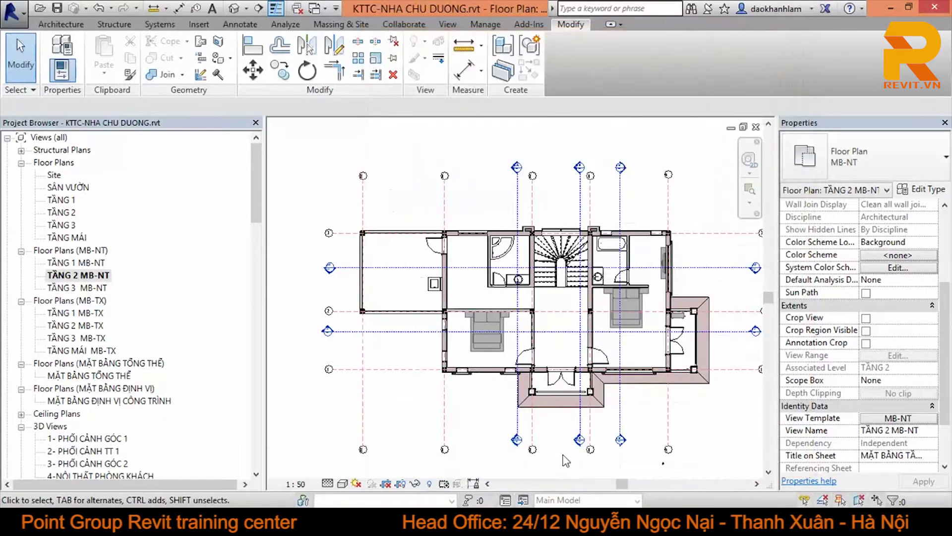
# Step: Check the TẦNG 1 and TẦNG 3 plans, then restore the MB-NT template scale to 1:50
pyautogui.click(90, 263)
pyautogui.doubleClick(91, 262)
pyautogui.doubleClick(79, 288)
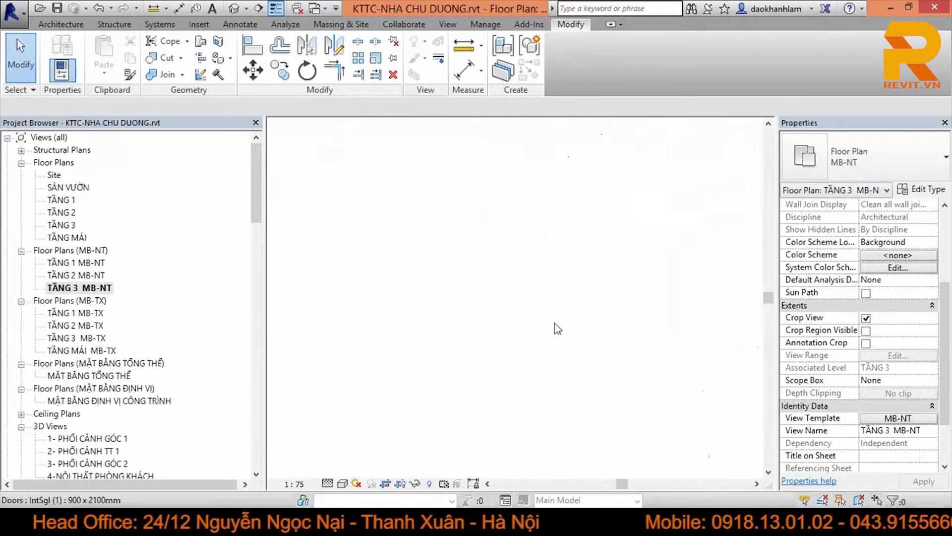
pyautogui.scroll(2, 598, 332)
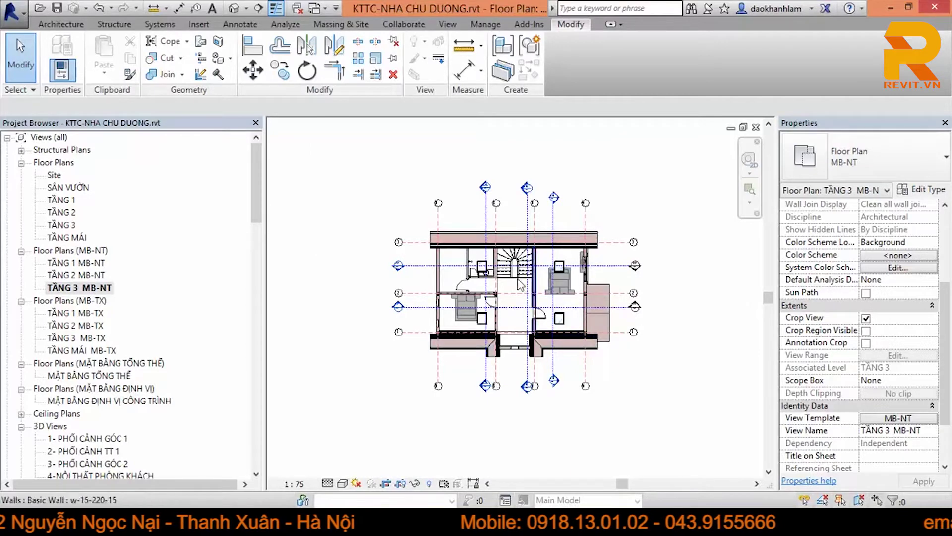
pyautogui.click(899, 419)
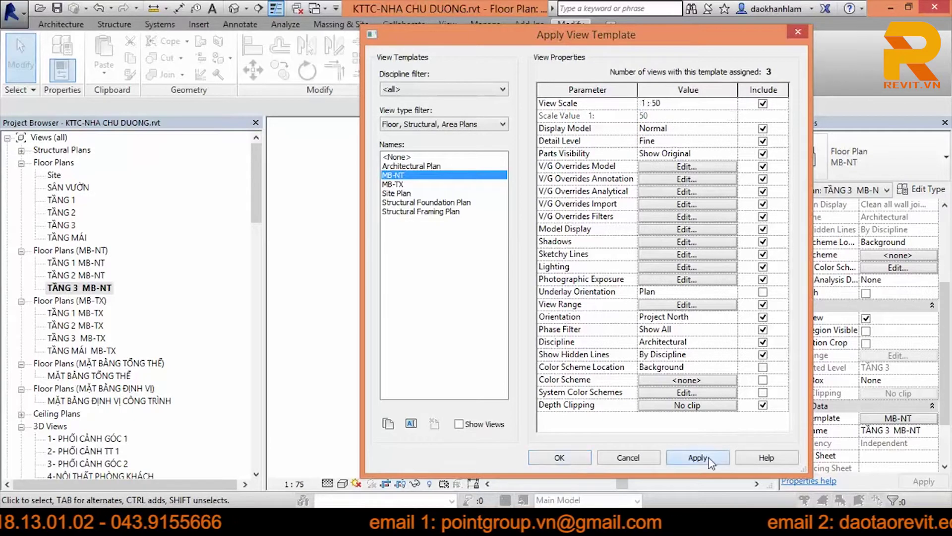
pyautogui.click(559, 457)
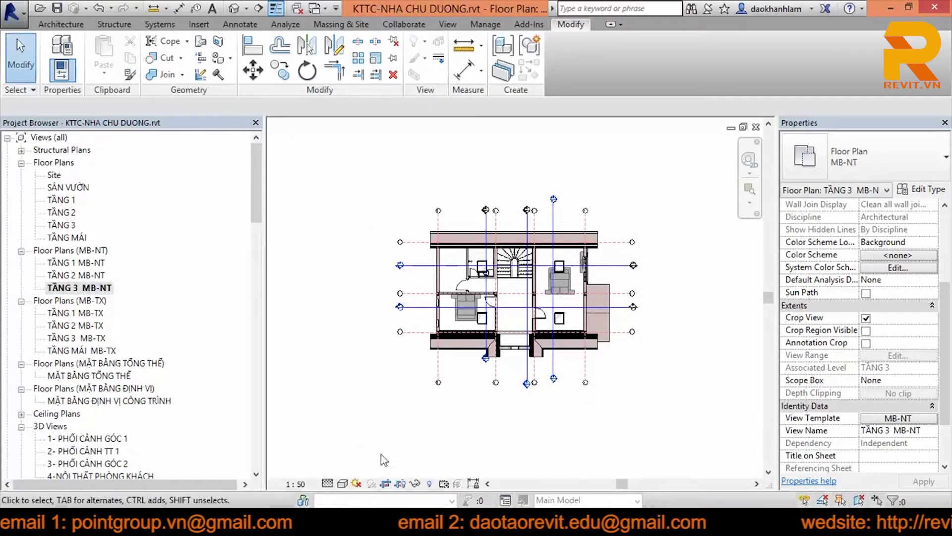
pyautogui.scroll(-1, 443, 432)
pyautogui.scroll(-10, 182, 199)
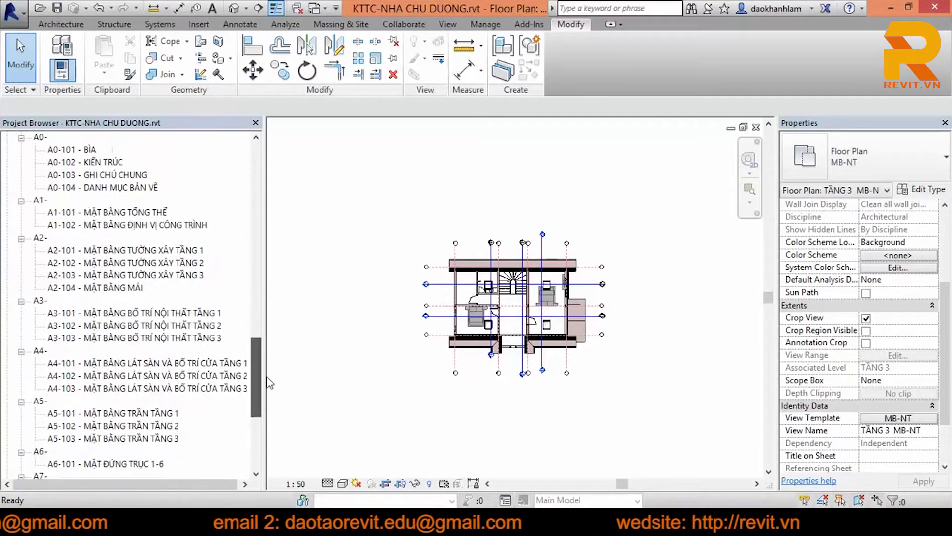
# Step: Open sheet A1-101 and place the MẶT BẰNG TỔNG THỂ plan on it as a viewport
pyautogui.doubleClick(144, 212)
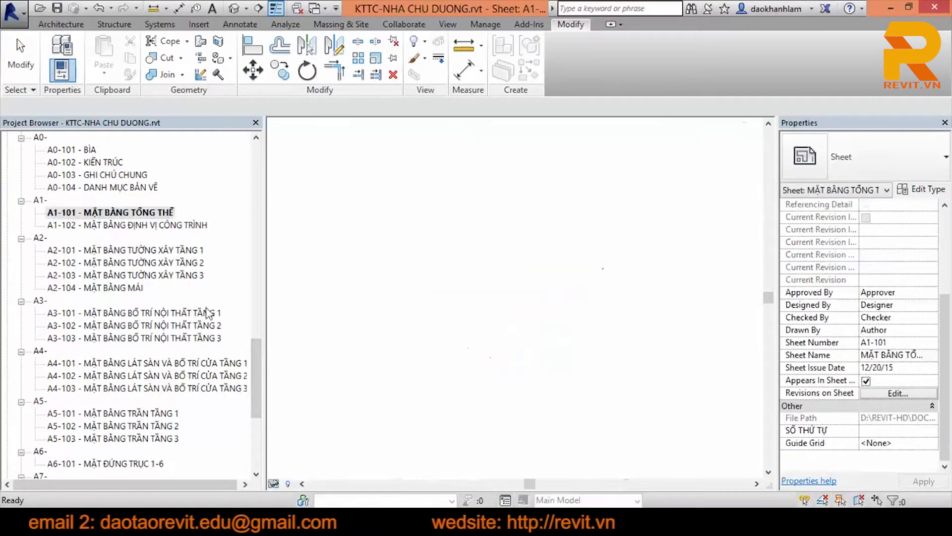
pyautogui.moveTo(252, 377); pyautogui.dragTo(256, 155)
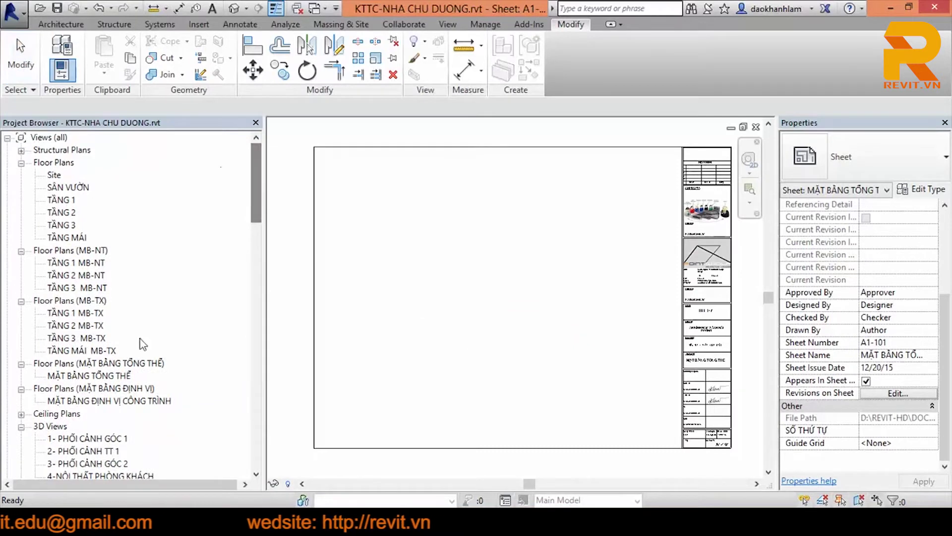
pyautogui.moveTo(125, 376); pyautogui.dragTo(514, 290)
pyautogui.click(516, 296)
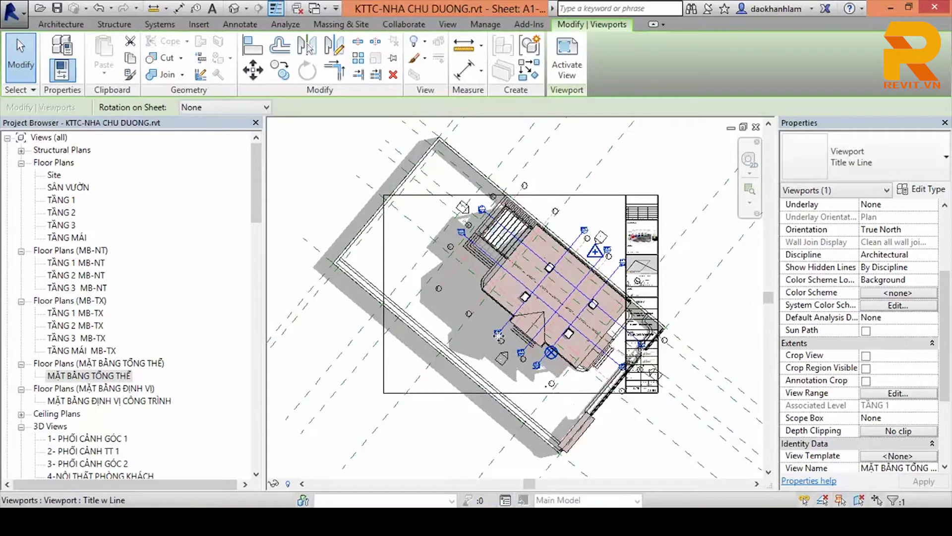
pyautogui.rightClick(124, 379)
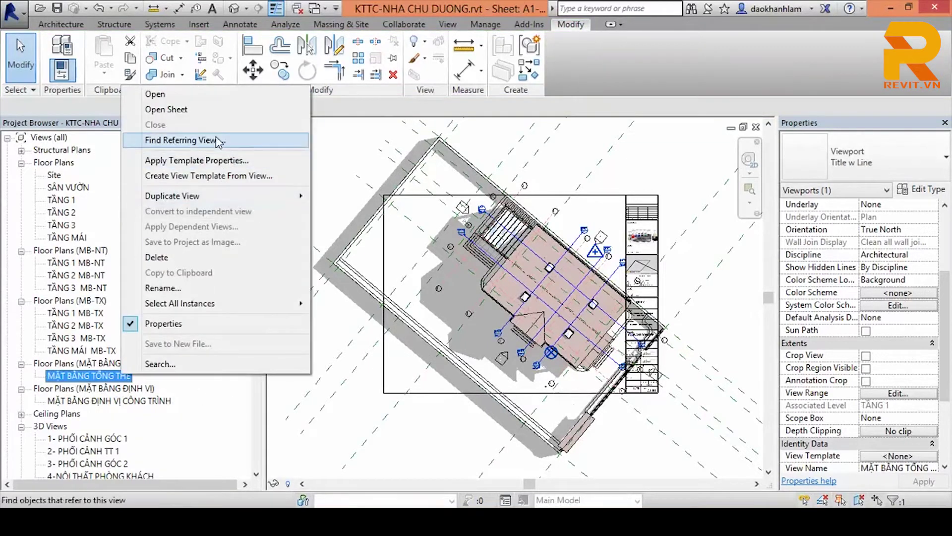
# Step: Duplicate the Site Plan template as TMB at 1:200 and apply it to MẶT BẰNG TỔNG THỂ
pyautogui.click(251, 161)
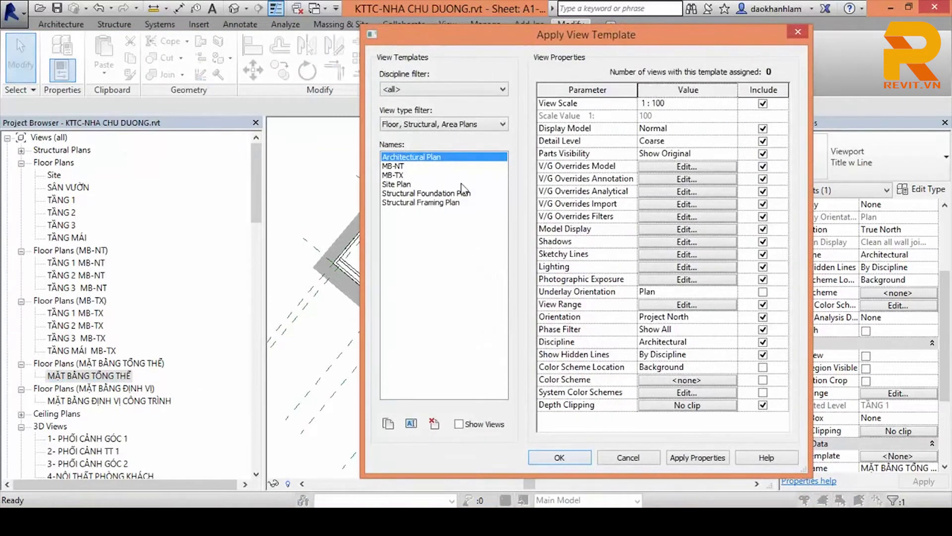
pyautogui.click(406, 186)
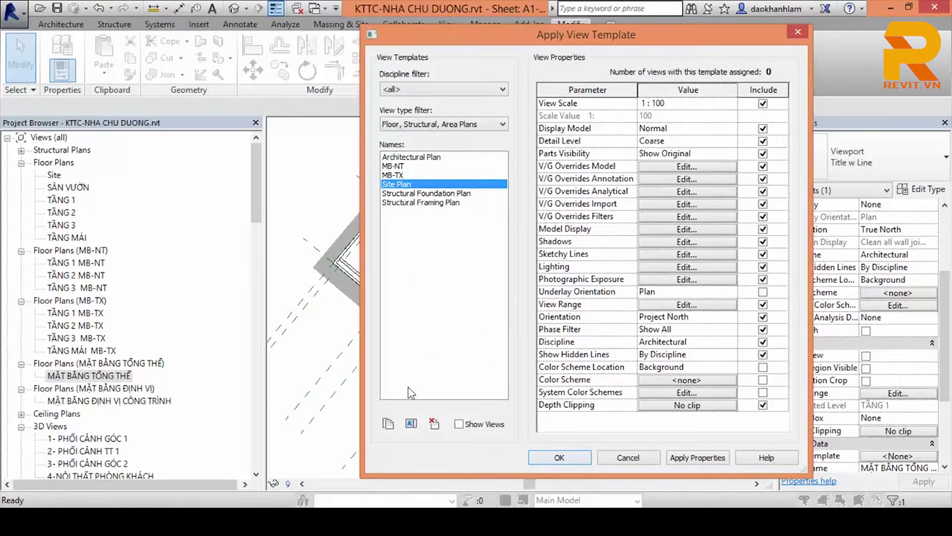
pyautogui.click(388, 424)
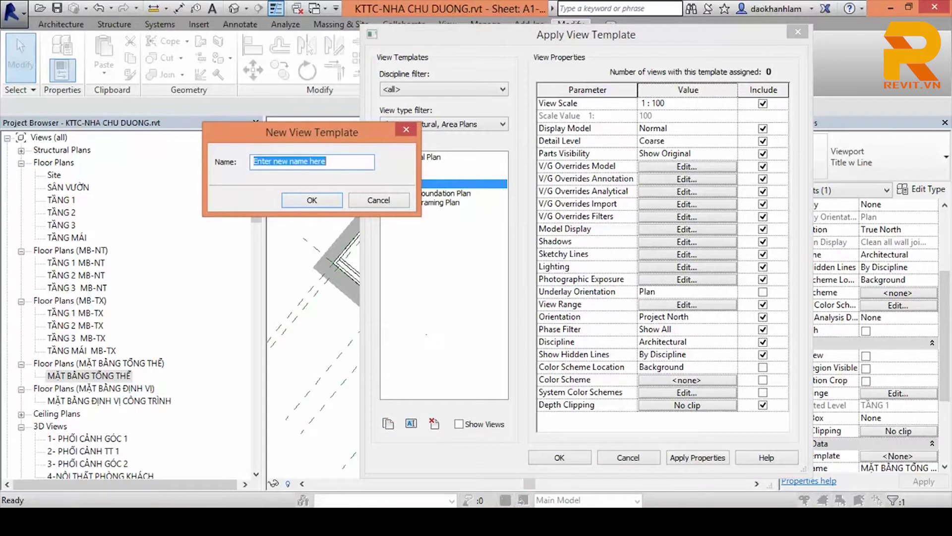
pyautogui.click(312, 200)
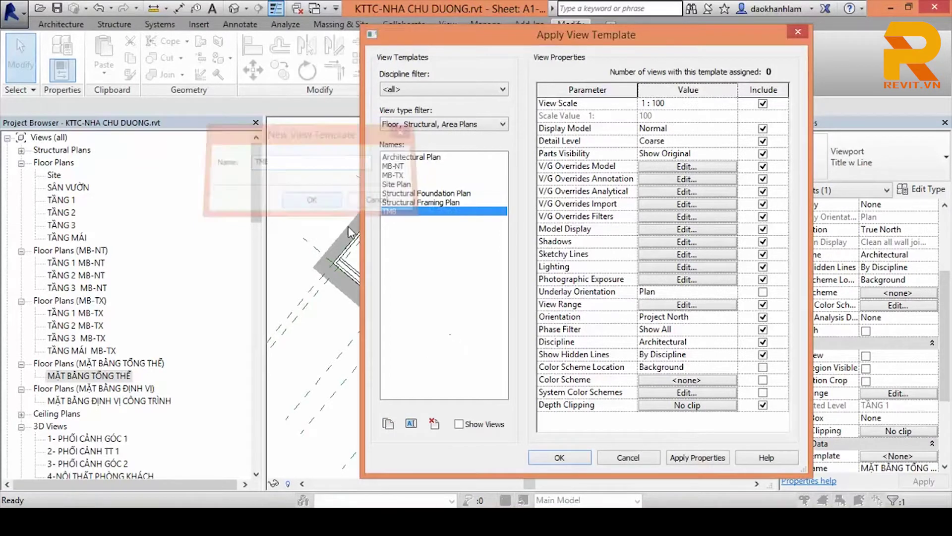
pyautogui.click(732, 105)
pyautogui.click(676, 138)
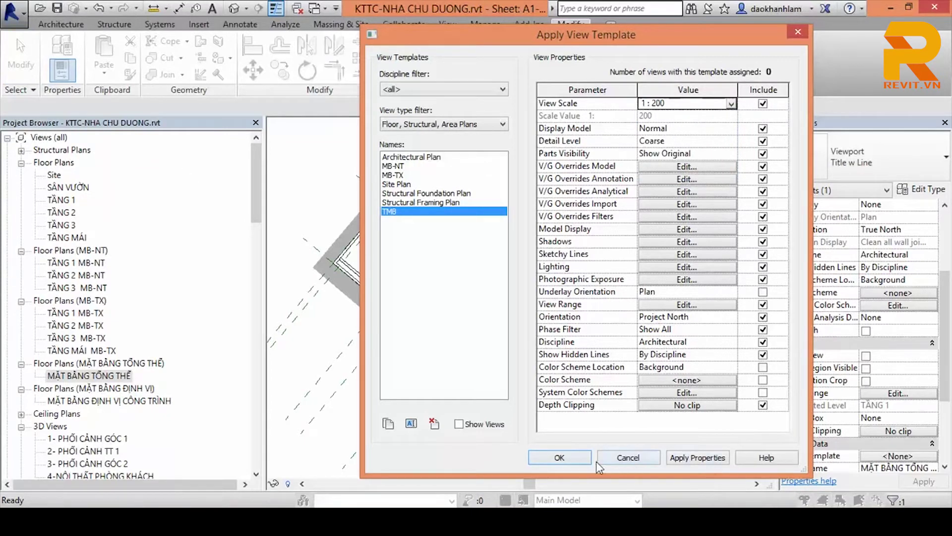
pyautogui.click(574, 463)
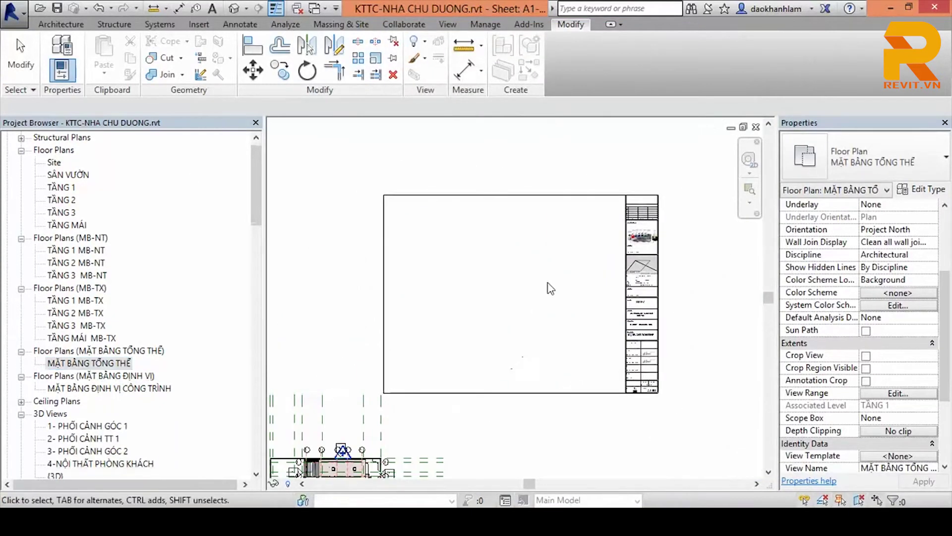
# Step: Reselect the shrunken plan viewport and move it into the sheet area
pyautogui.scroll(-3, 558, 273)
pyautogui.moveTo(563, 272); pyautogui.dragTo(559, 340, button='middle')
pyautogui.rightClick(558, 345)
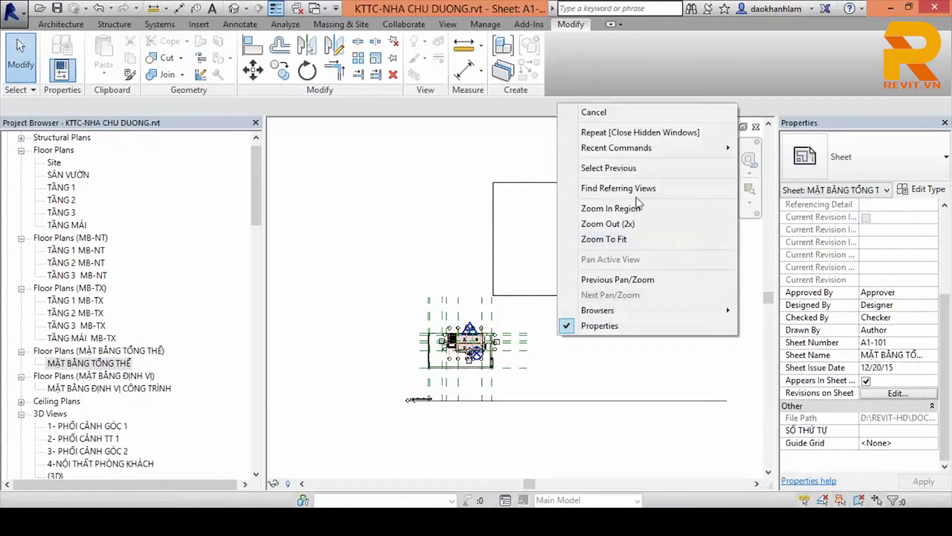
pyautogui.click(446, 279)
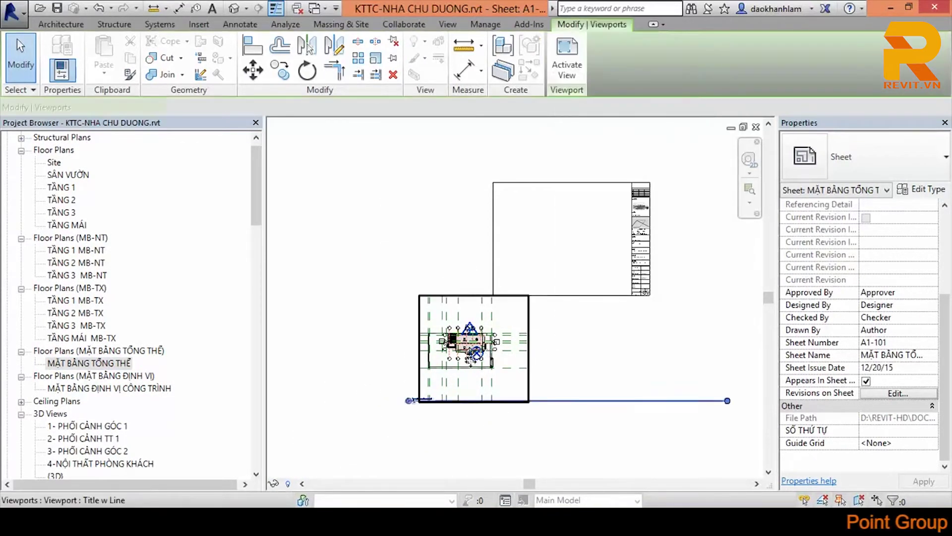
pyautogui.moveTo(570, 251); pyautogui.dragTo(569, 251)
pyautogui.scroll(4, 569, 251)
pyautogui.scroll(2, 581, 263)
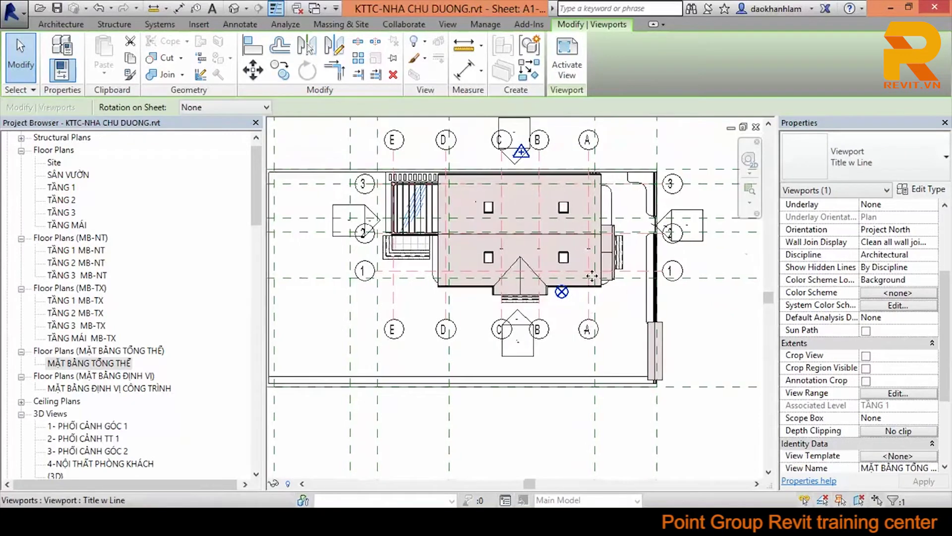
pyautogui.scroll(-2, 590, 275)
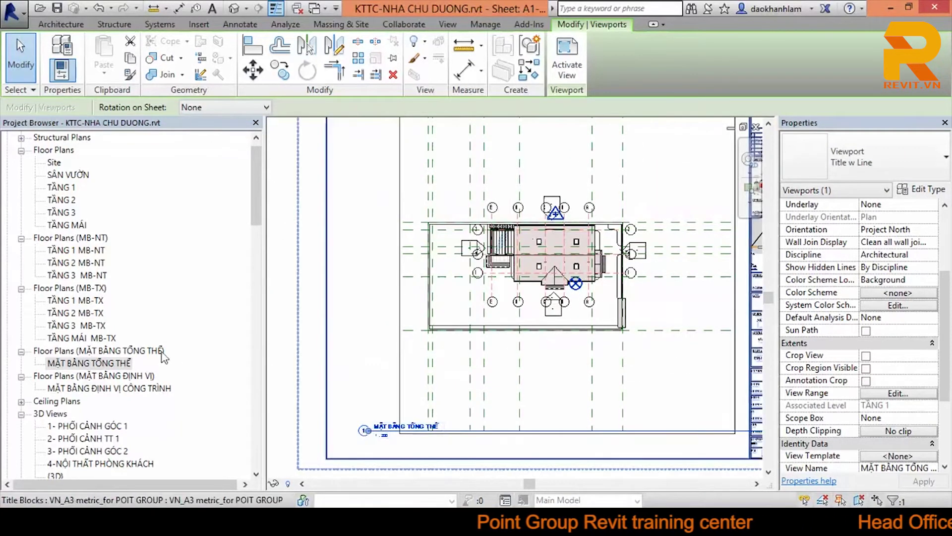
# Step: Assign the TMB view template, scaled 1:100, to the MẶT BẰNG TỔNG THỂ floor plan
pyautogui.doubleClick(114, 364)
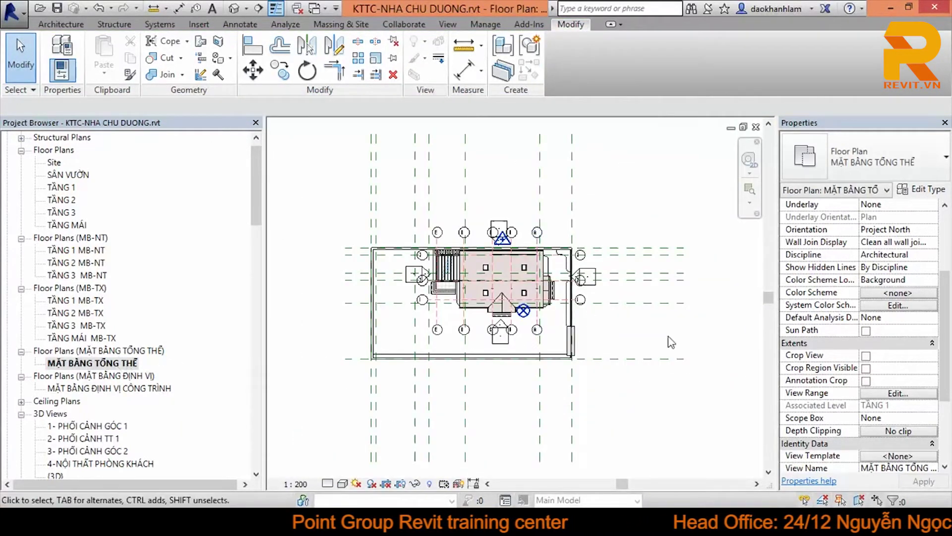
pyautogui.scroll(-3, 918, 330)
pyautogui.click(898, 368)
pyautogui.click(403, 184)
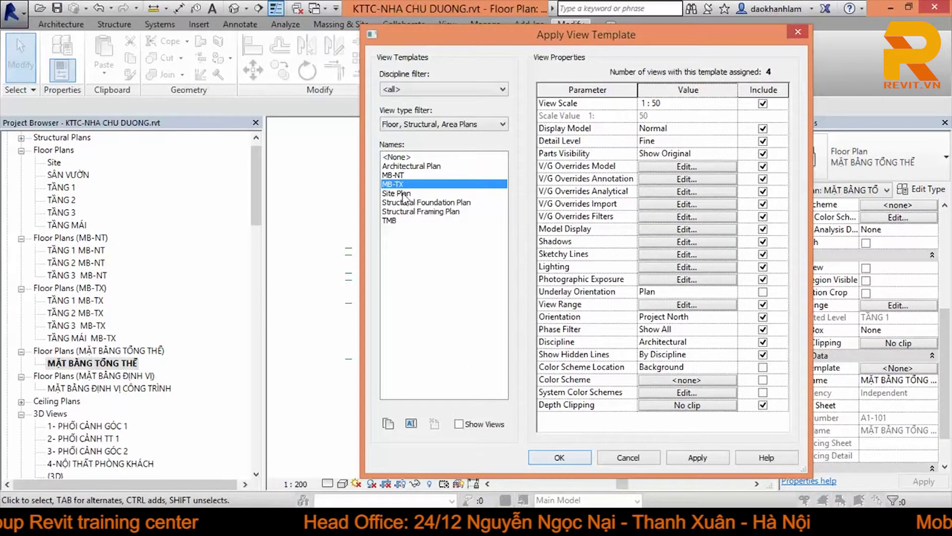
pyautogui.click(392, 221)
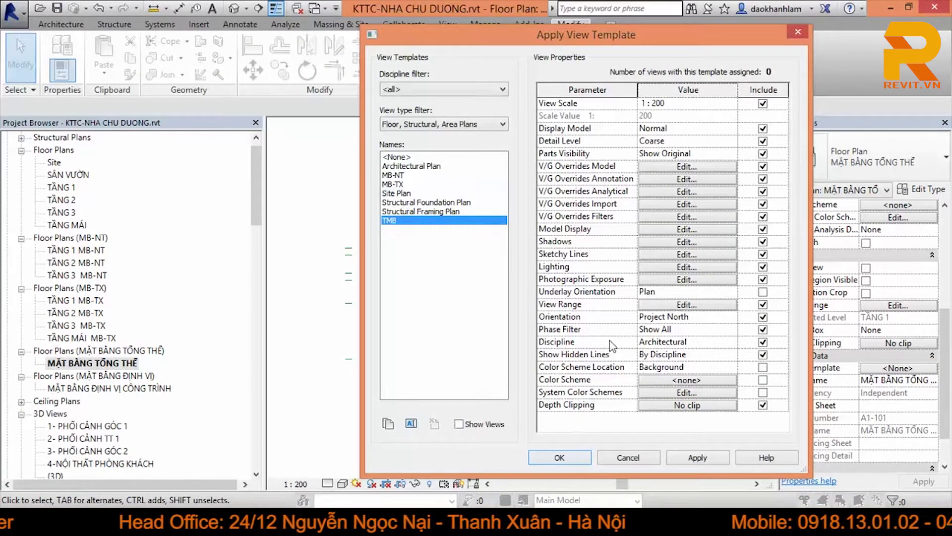
pyautogui.click(732, 105)
pyautogui.click(672, 151)
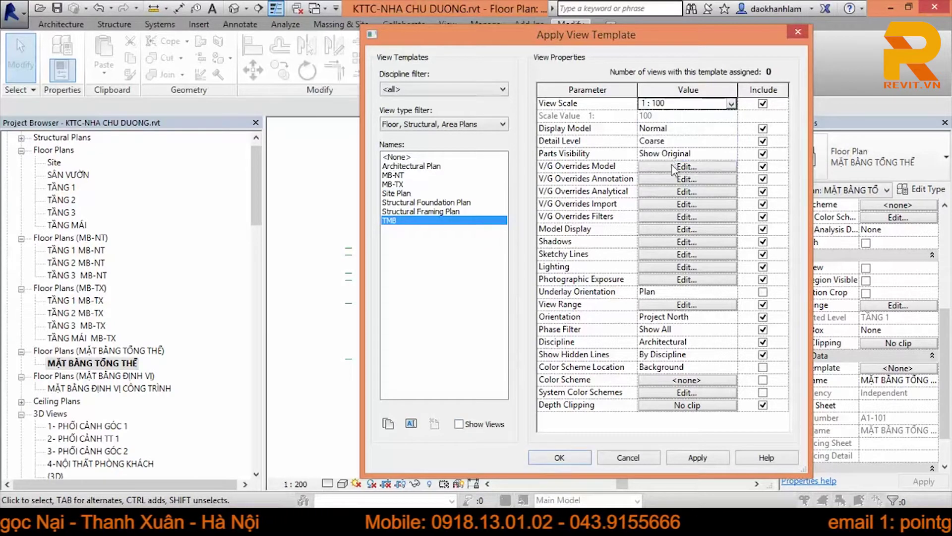
pyautogui.click(697, 457)
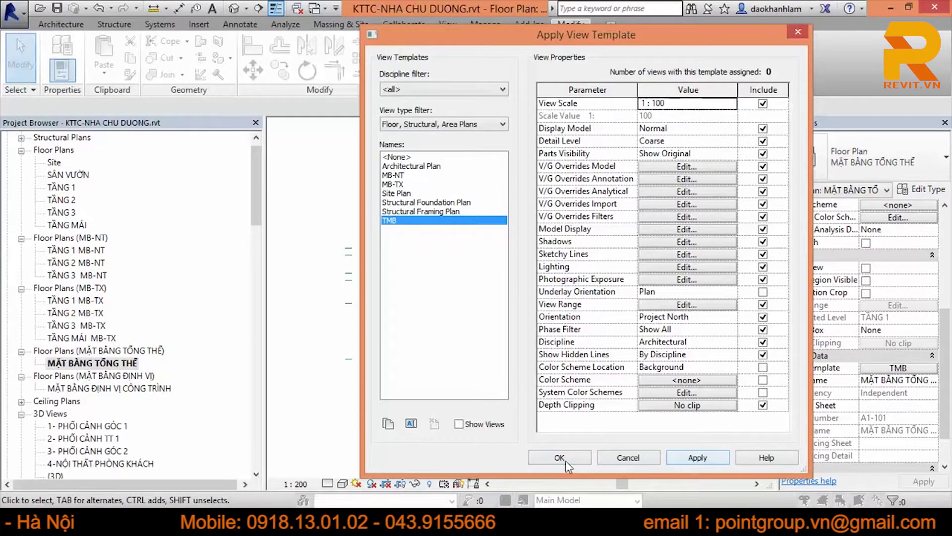
pyautogui.click(560, 458)
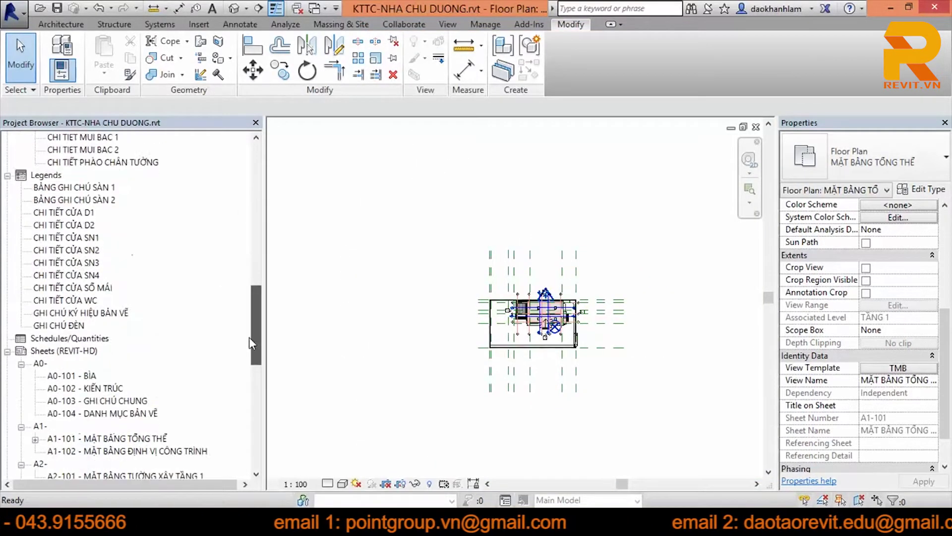
# Step: On sheet A1-101, fit the plan viewport inside the title block and show its TMB template settings
pyautogui.moveTo(260, 194); pyautogui.dragTo(252, 377)
pyautogui.doubleClick(141, 263)
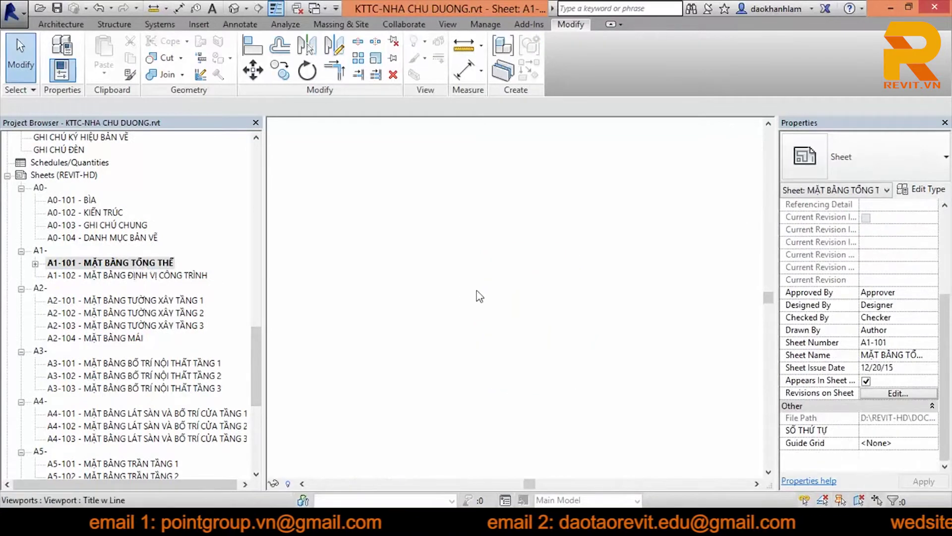
pyautogui.click(698, 442)
pyautogui.moveTo(669, 290); pyautogui.dragTo(657, 292)
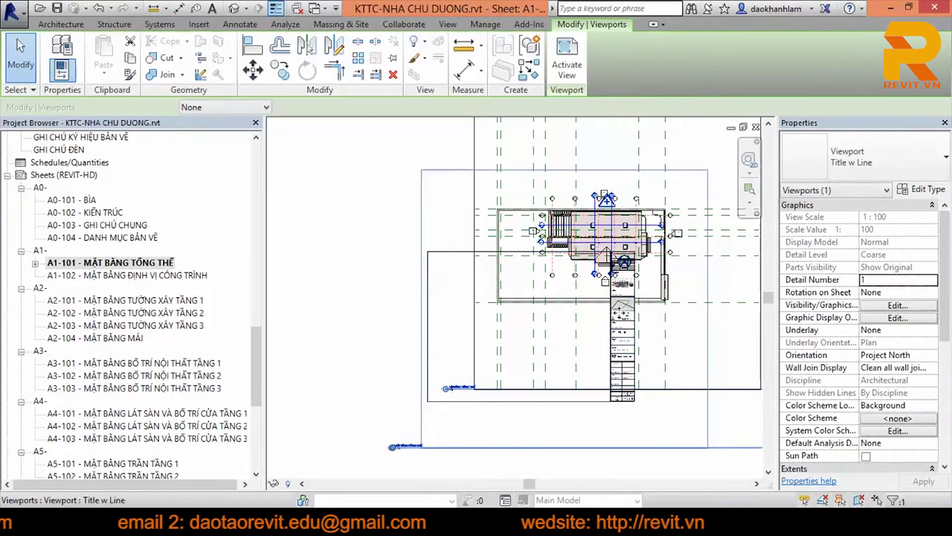
pyautogui.scroll(4, 658, 292)
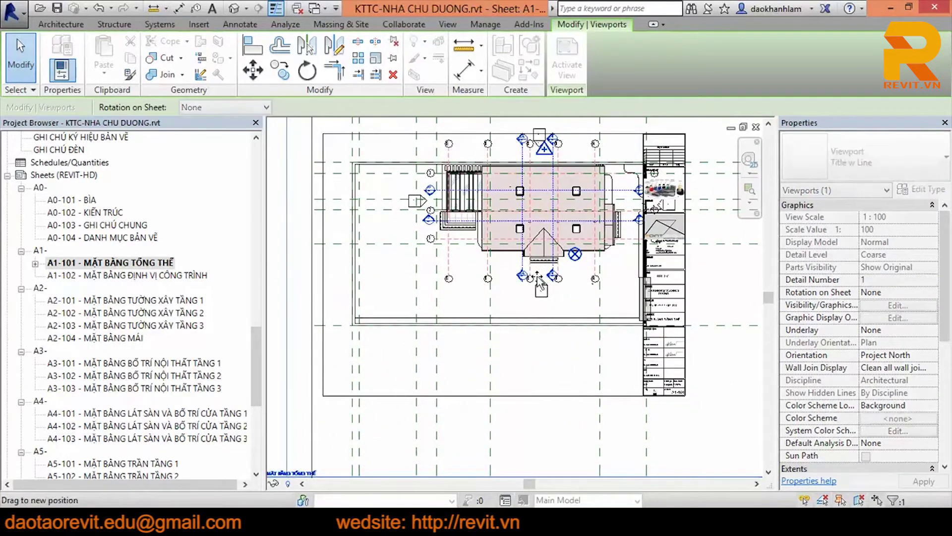
pyautogui.moveTo(564, 251); pyautogui.dragTo(544, 259)
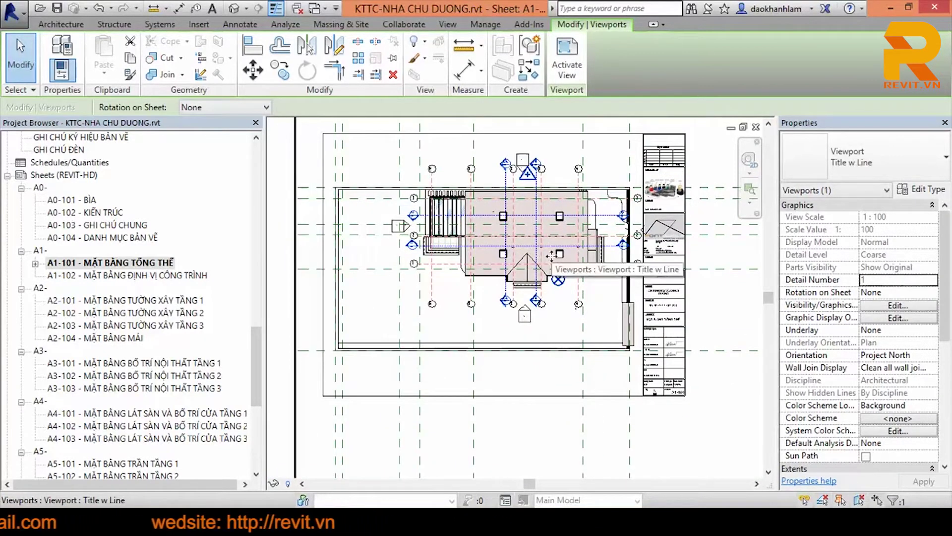
pyautogui.scroll(-3, 908, 407)
pyautogui.scroll(-2, 905, 410)
pyautogui.click(906, 406)
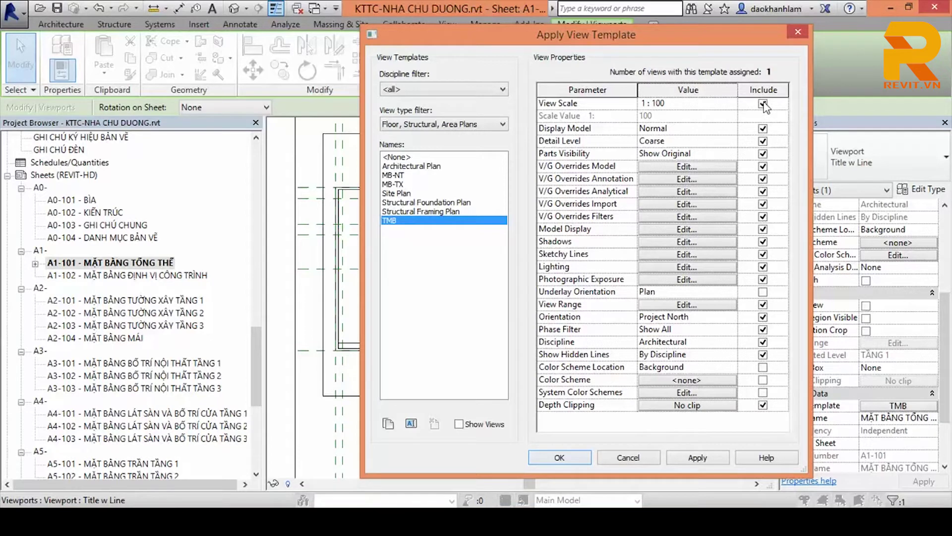
# Step: Activate the plan viewport on the sheet, leaving its scale at 1:100
pyautogui.click(559, 456)
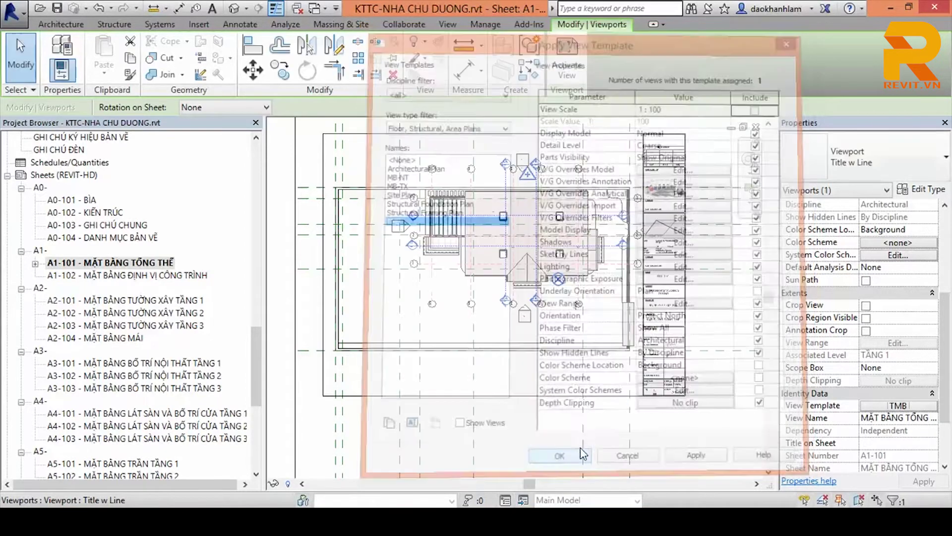
pyautogui.doubleClick(498, 333)
pyautogui.click(304, 484)
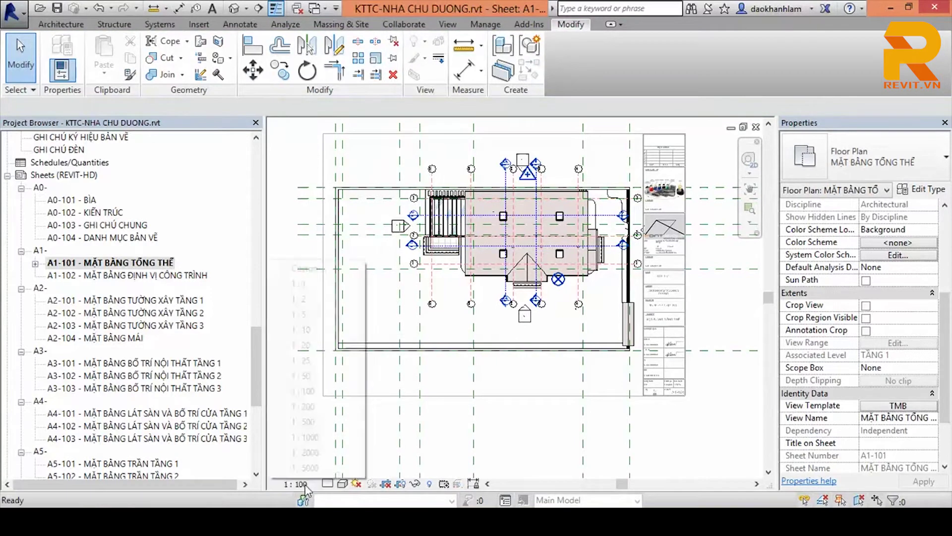
pyautogui.click(570, 439)
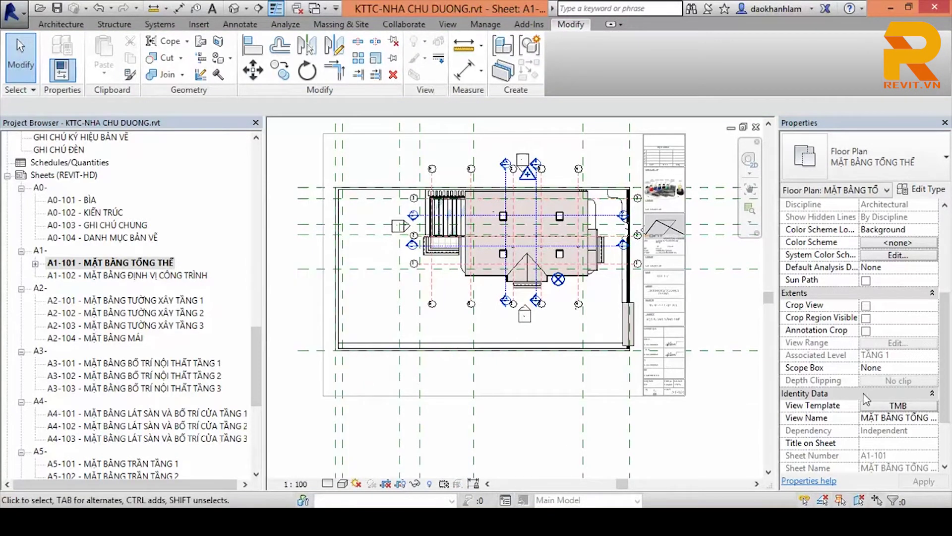
# Step: Set the TMB template orientation to True North and apply it to the plan
pyautogui.click(916, 409)
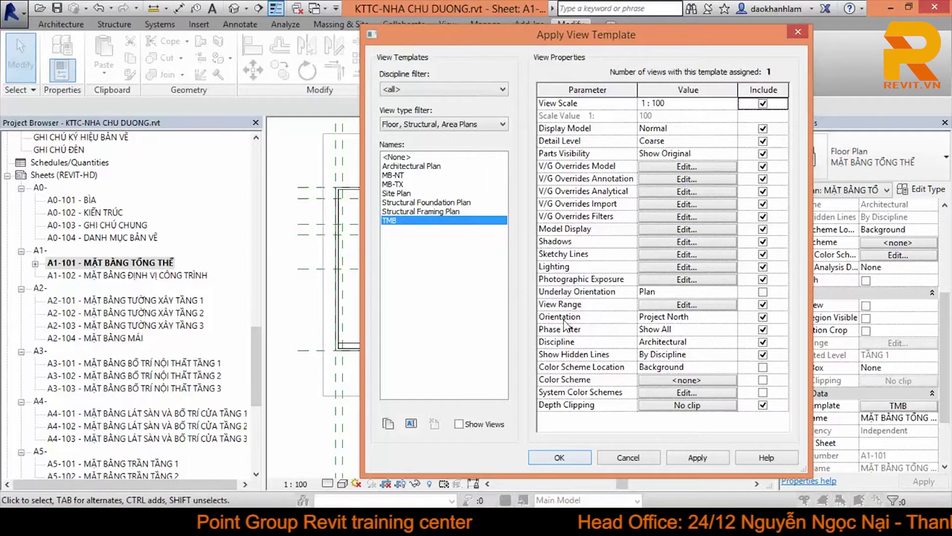
pyautogui.click(687, 317)
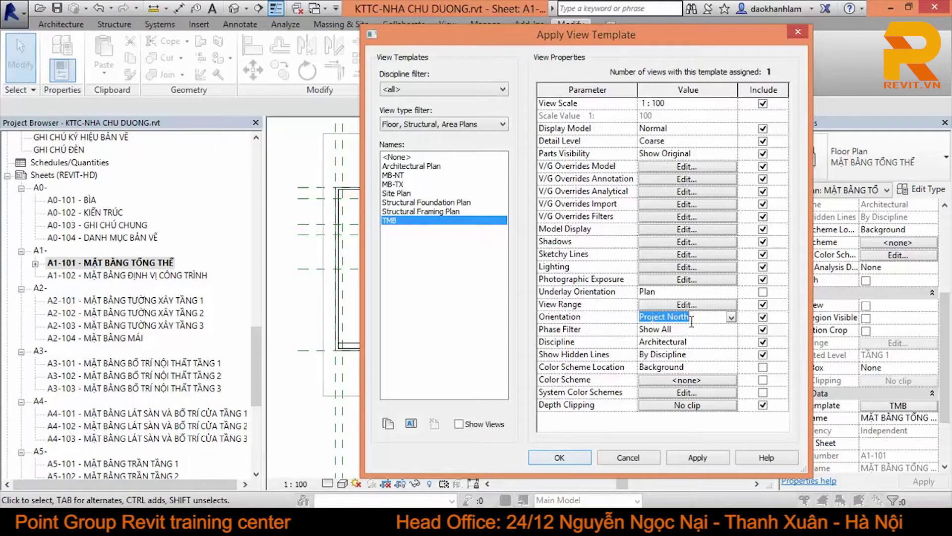
pyautogui.click(731, 317)
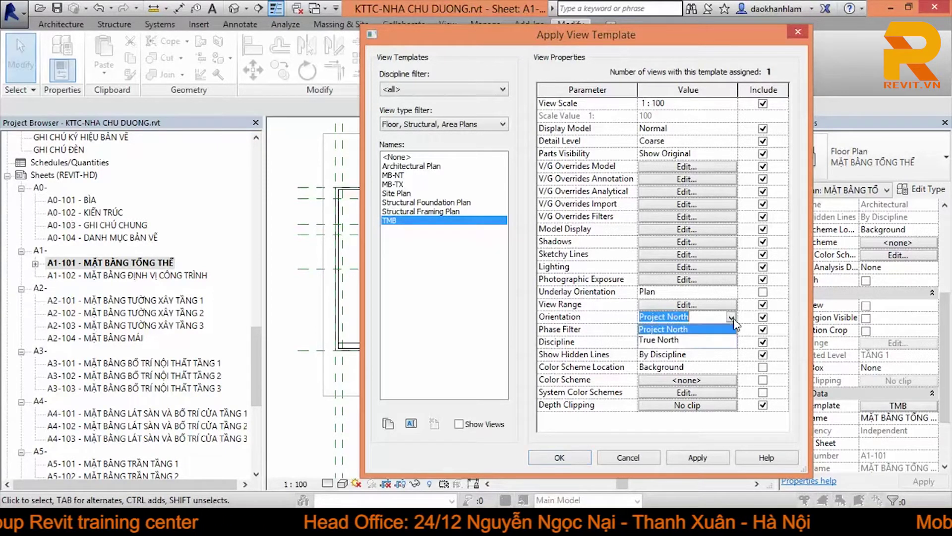
pyautogui.click(671, 339)
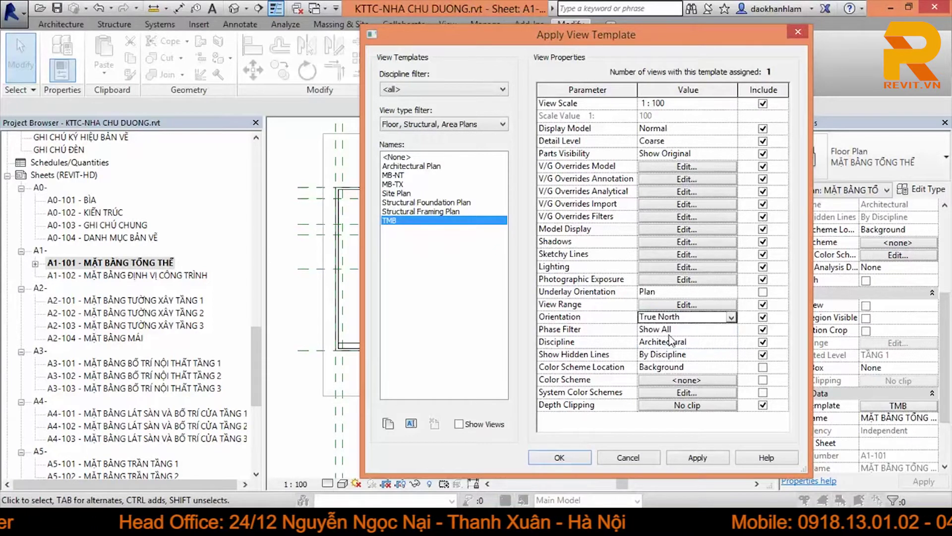
pyautogui.click(707, 457)
pyautogui.click(561, 457)
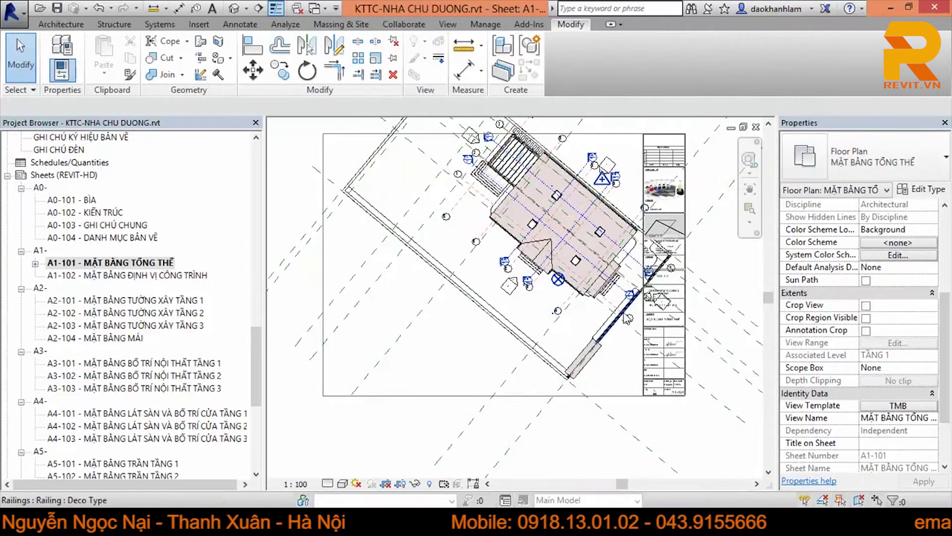
# Step: Change the TMB template view scale to a custom value of 150
pyautogui.scroll(2, 634, 244)
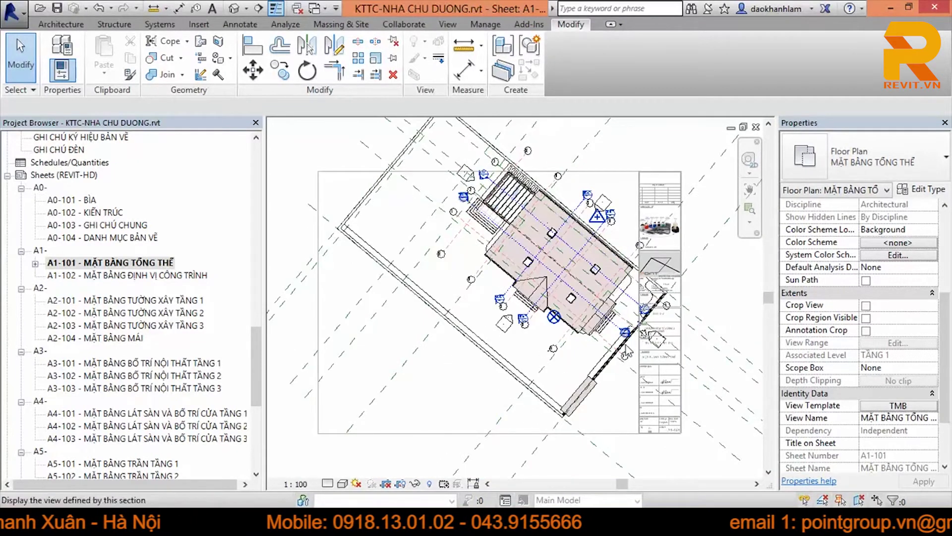
pyautogui.scroll(-1, 575, 373)
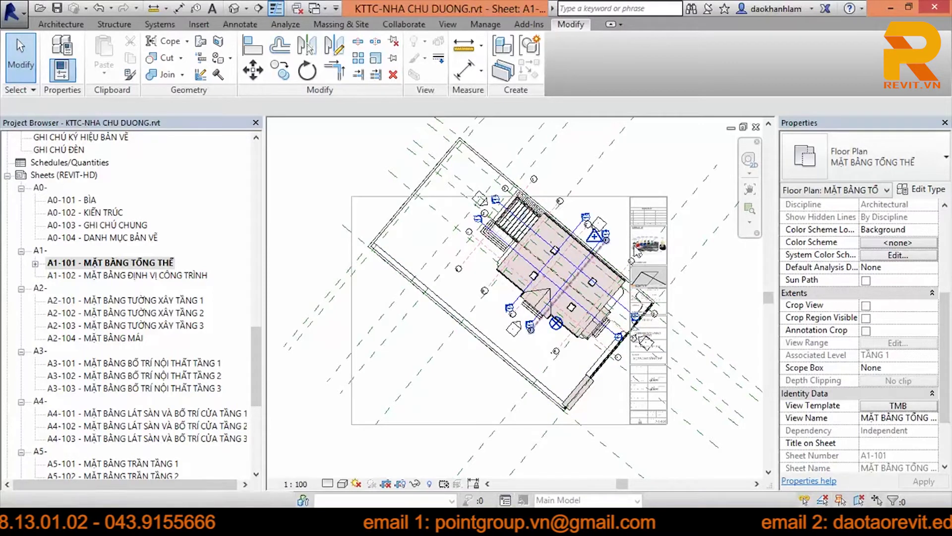
pyautogui.click(905, 403)
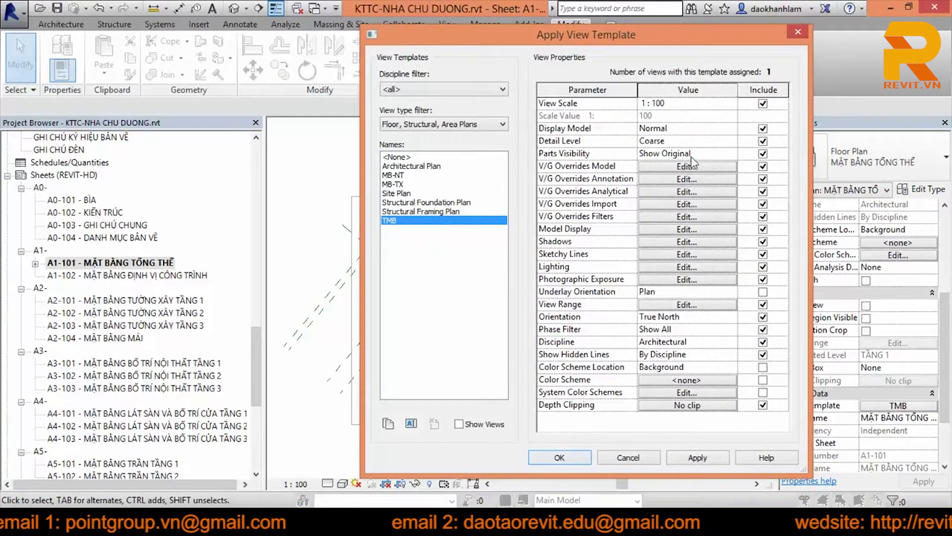
pyautogui.click(684, 103)
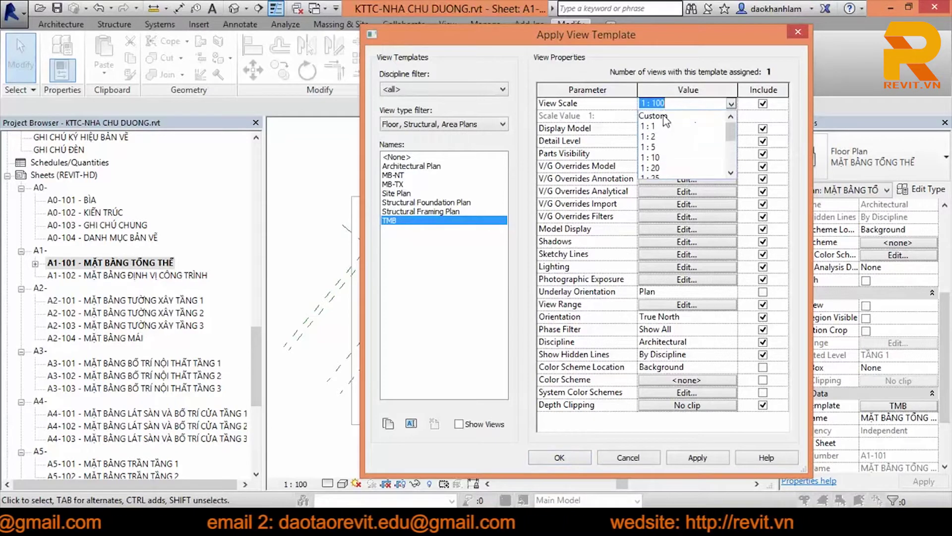
pyautogui.click(652, 115)
pyautogui.doubleClick(675, 116)
pyautogui.write('150')
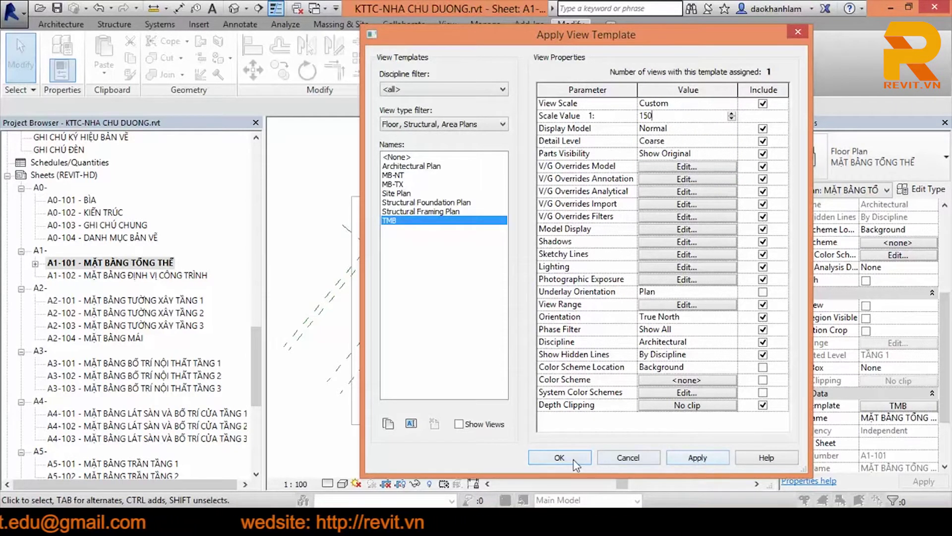
pyautogui.click(698, 457)
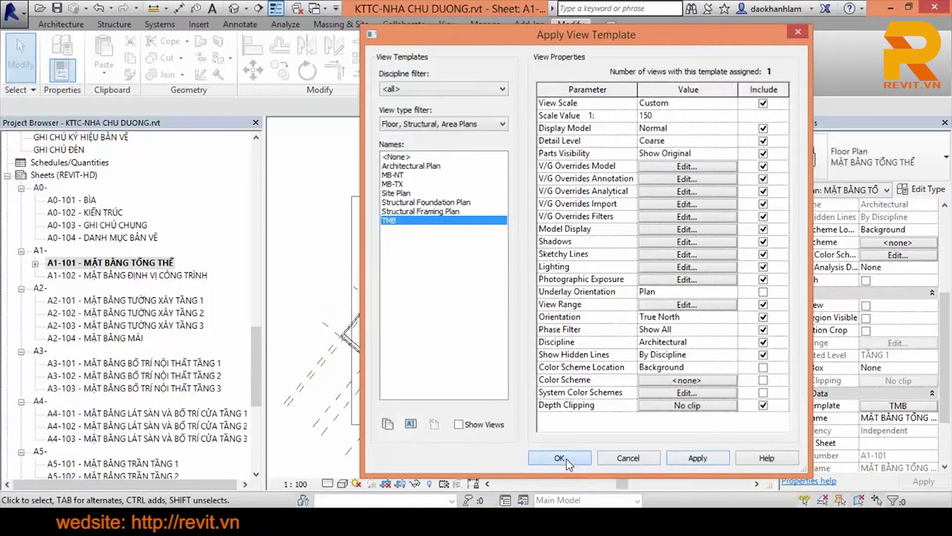
pyautogui.click(560, 458)
pyautogui.rightClick(581, 242)
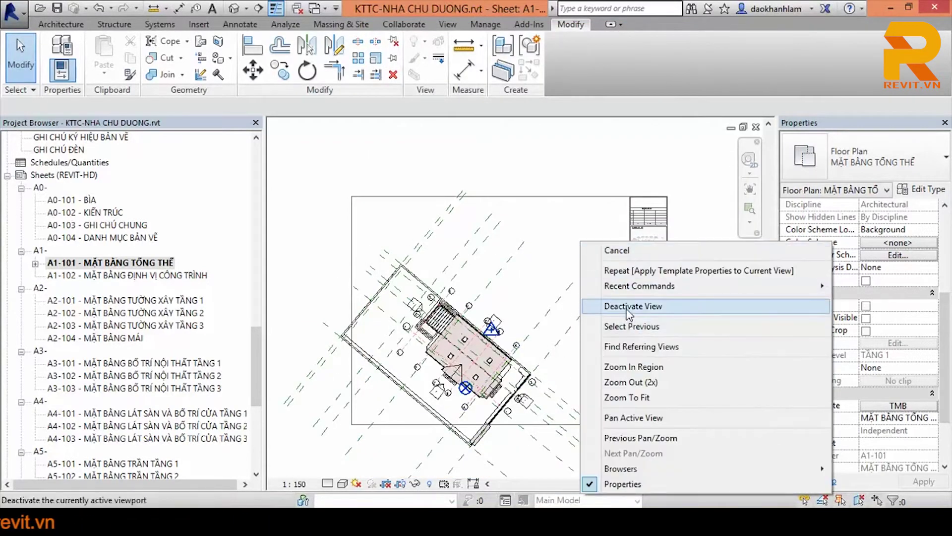
# Step: Deactivate the plan view and shift its viewport down and right on sheet A1-101
pyautogui.click(628, 307)
pyautogui.click(518, 312)
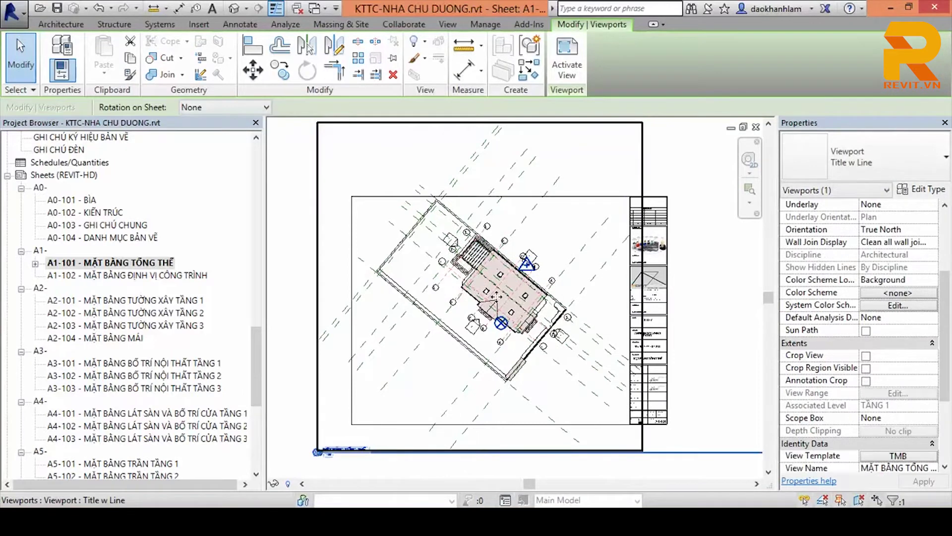
pyautogui.moveTo(503, 307); pyautogui.dragTo(540, 341)
pyautogui.scroll(1, 542, 346)
pyautogui.scroll(1, 542, 346)
pyautogui.scroll(1, 575, 220)
pyautogui.scroll(1, 569, 281)
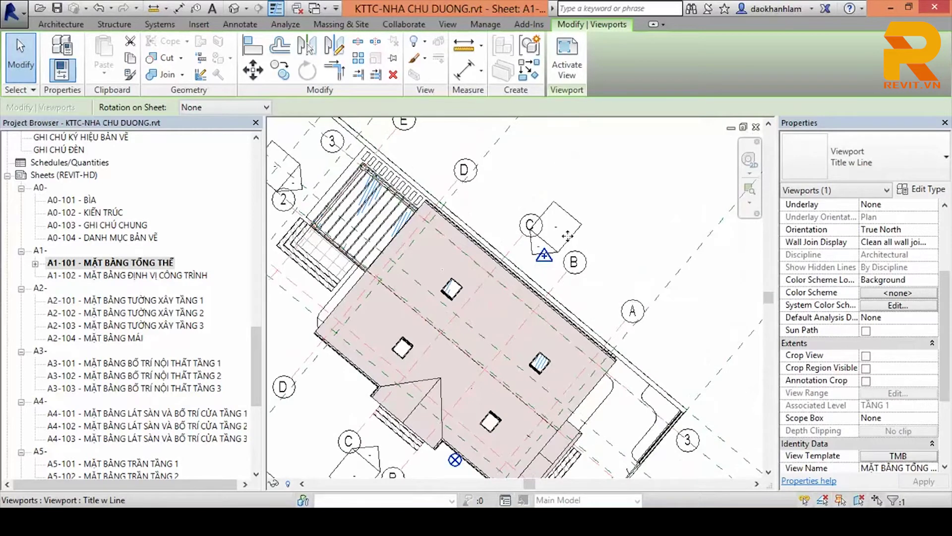
pyautogui.scroll(-1, 568, 236)
pyautogui.scroll(-1, 568, 291)
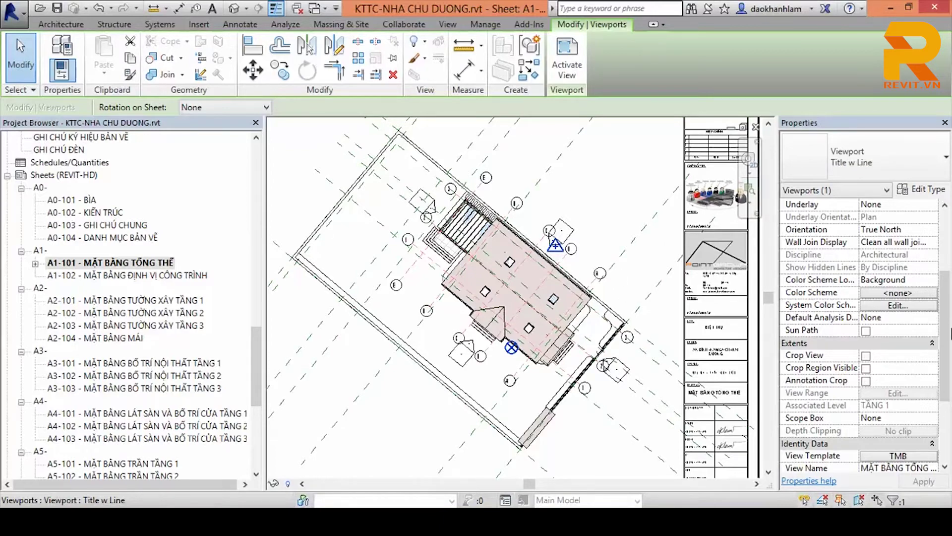
pyautogui.scroll(-3, 898, 386)
pyautogui.scroll(-1, 898, 386)
pyautogui.click(898, 318)
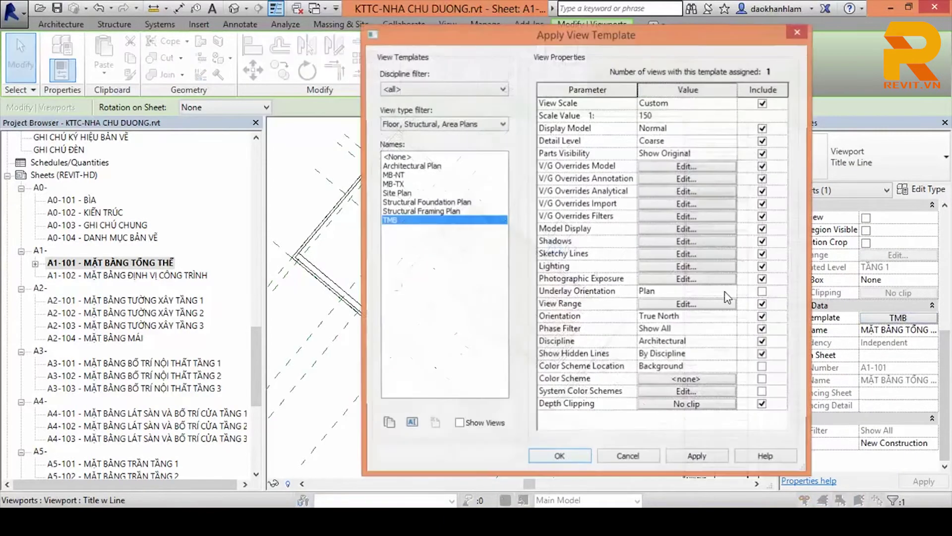
# Step: Reposition the TMB template dialog and open its Visibility/Graphic Overrides
pyautogui.moveTo(575, 43); pyautogui.dragTo(754, 35)
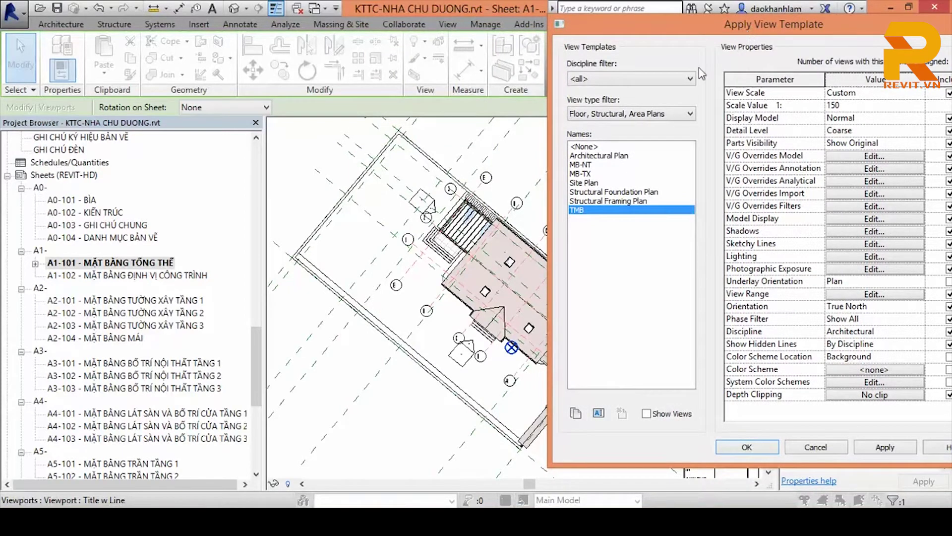
pyautogui.moveTo(674, 28); pyautogui.dragTo(583, 27)
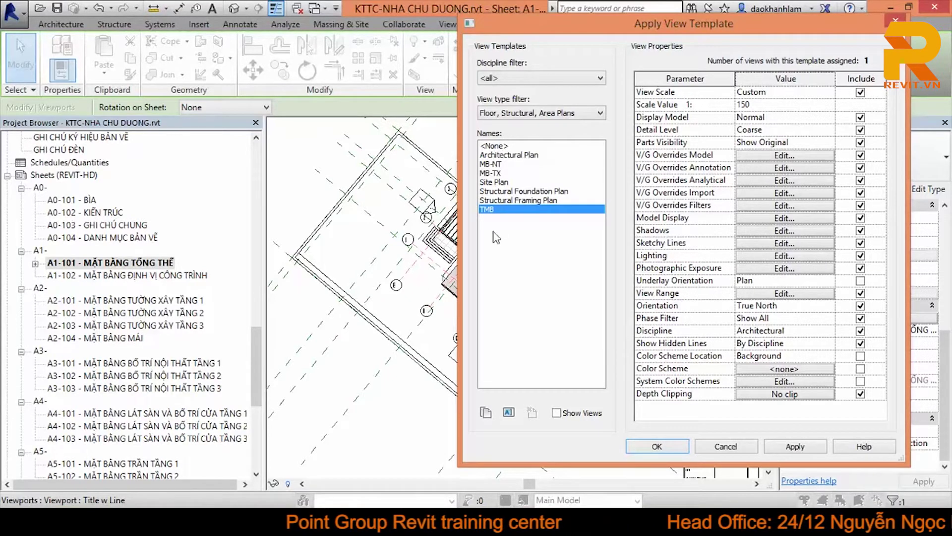
pyautogui.click(740, 156)
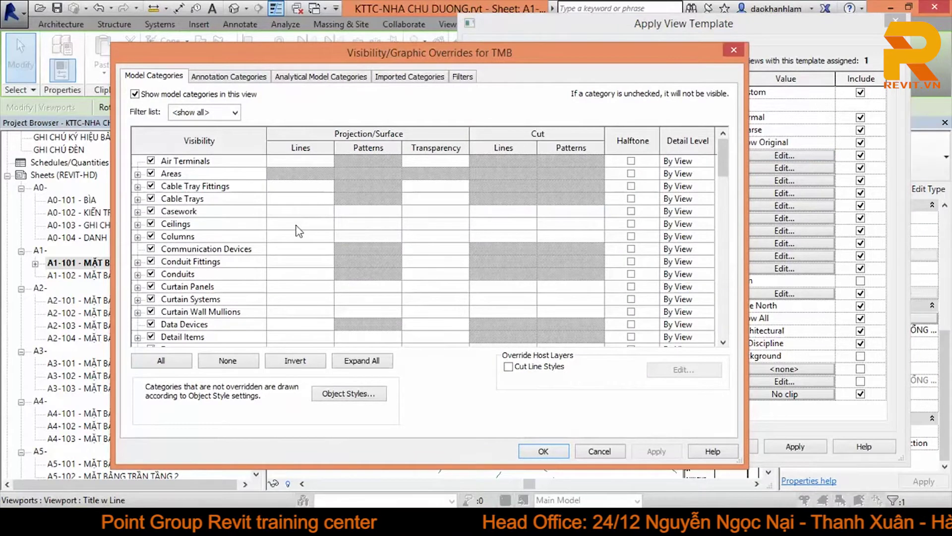
# Step: Hide the Grids and Elevations annotation categories in the TMB template and apply
pyautogui.press('g')
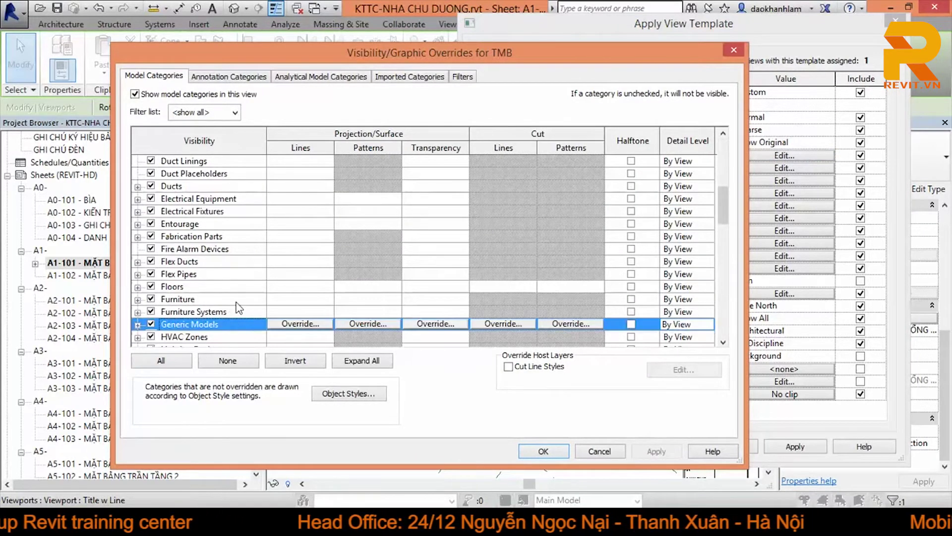
pyautogui.scroll(-1, 240, 300)
pyautogui.scroll(-1, 212, 301)
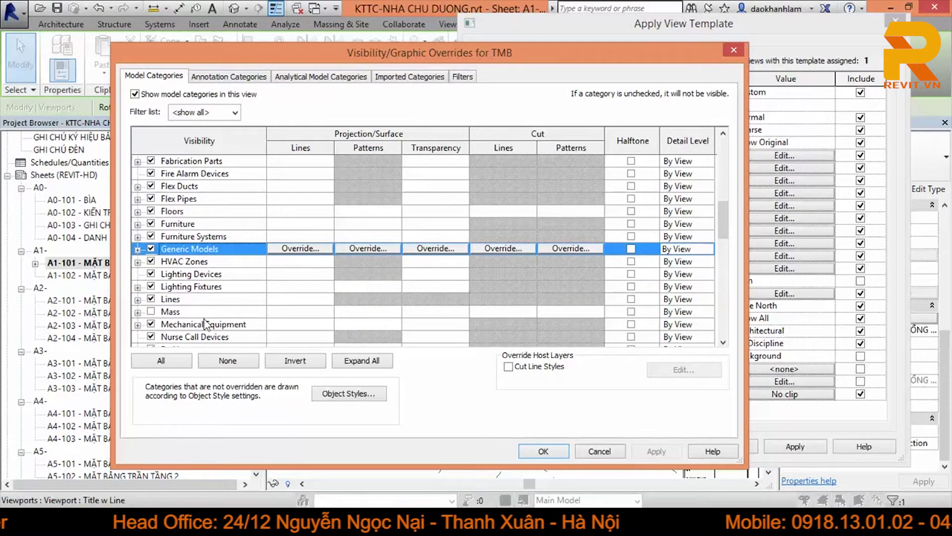
pyautogui.click(221, 80)
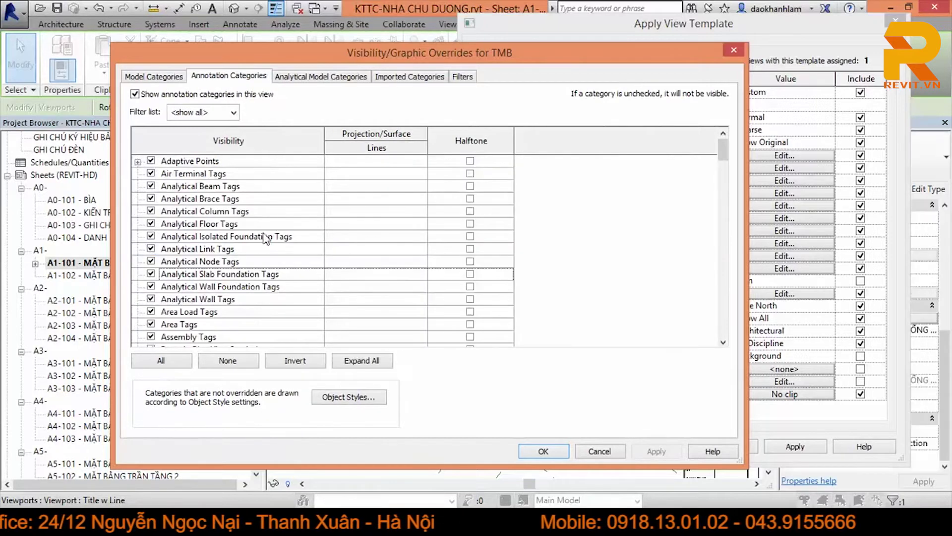
pyautogui.click(264, 237)
pyautogui.press('g')
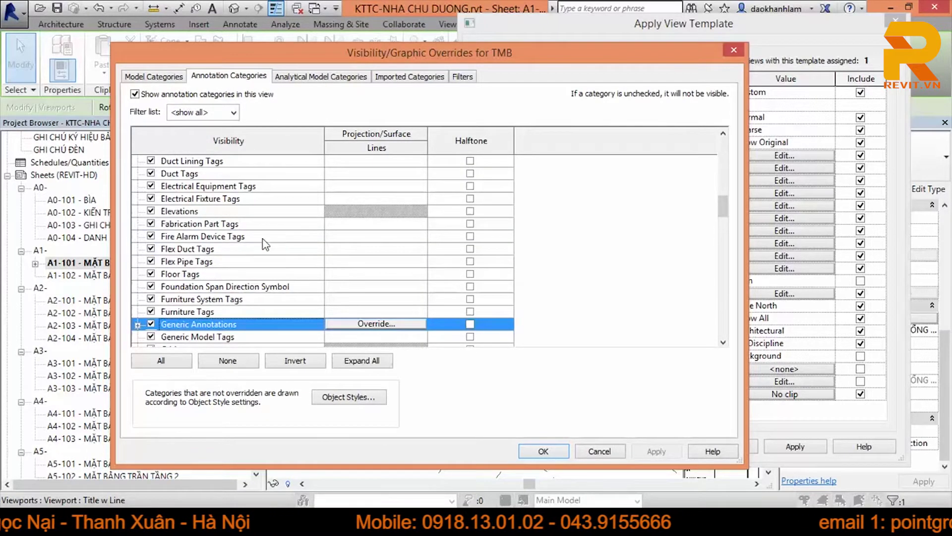
pyautogui.scroll(-1, 255, 297)
pyautogui.scroll(-1, 194, 300)
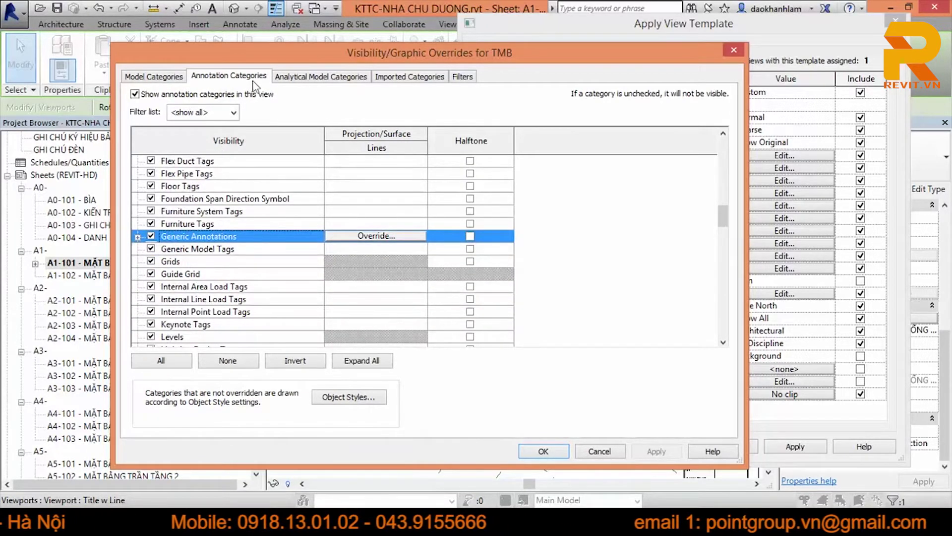
pyautogui.scroll(-1, 240, 303)
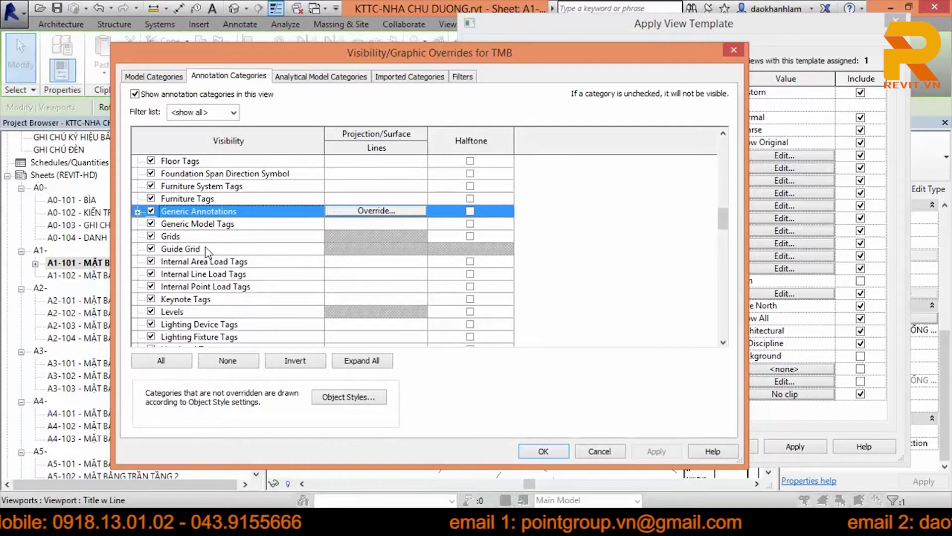
pyautogui.click(151, 237)
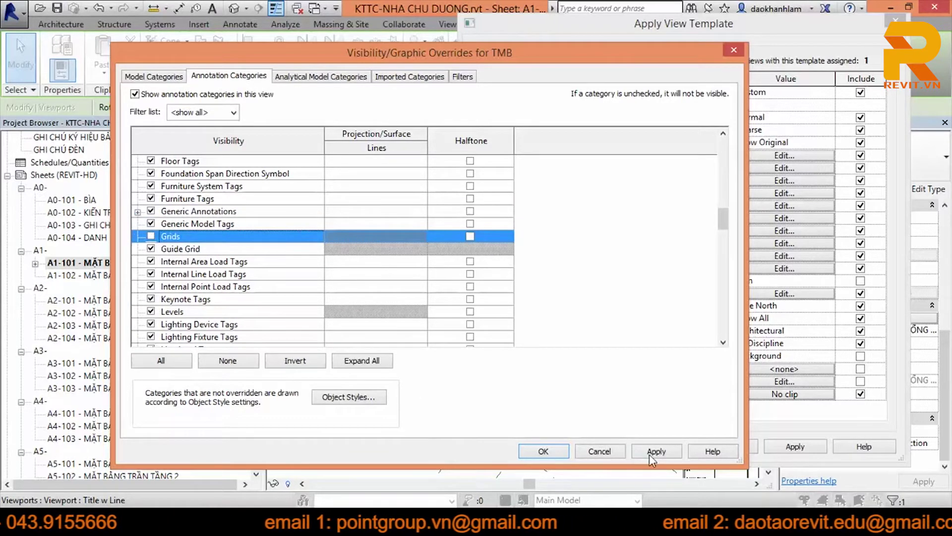
pyautogui.scroll(3, 263, 286)
pyautogui.click(208, 174)
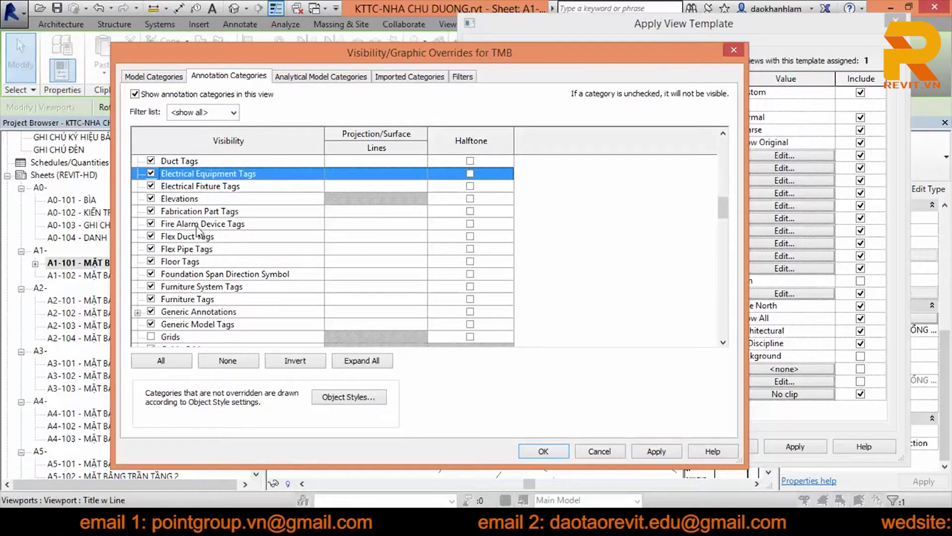
pyautogui.click(151, 198)
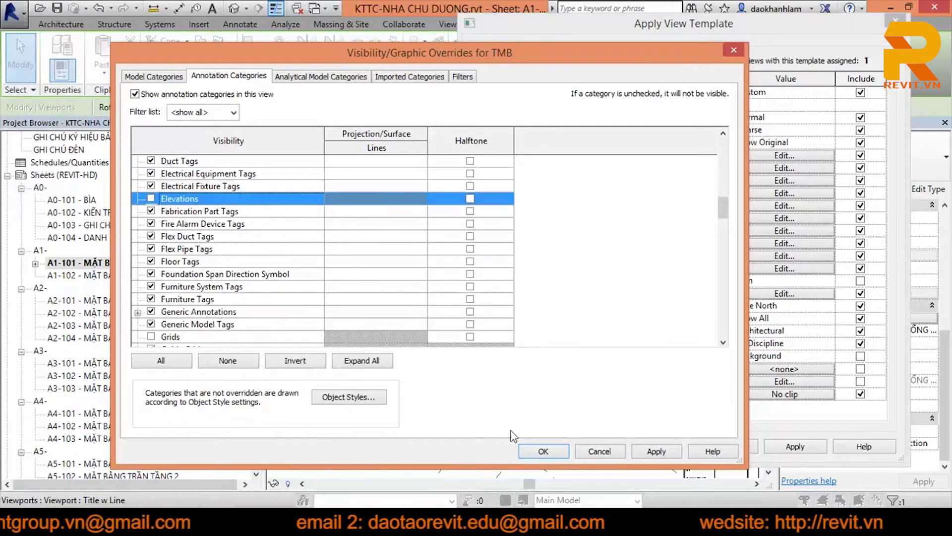
pyautogui.click(649, 454)
# Step: Also hide Reference Planes and confirm both the overrides and template dialogs
pyautogui.click(209, 263)
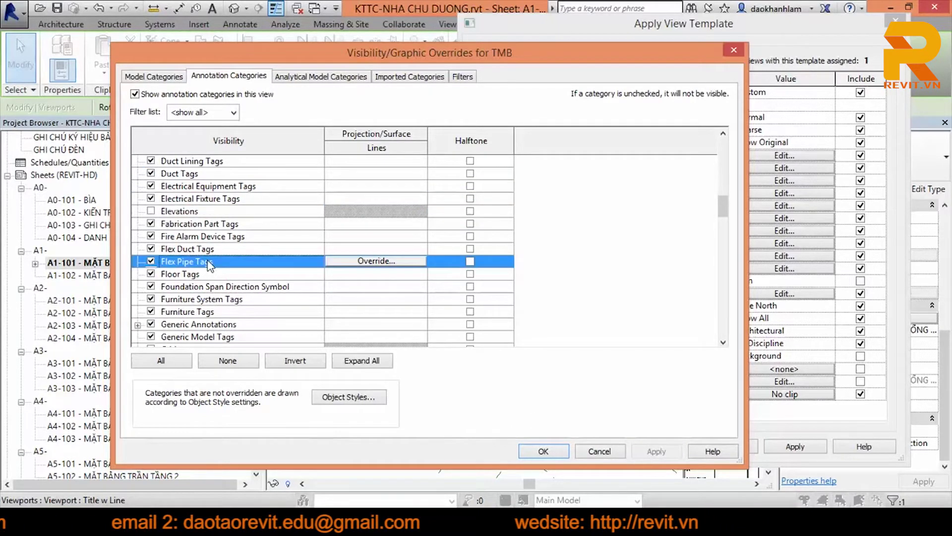
pyautogui.scroll(-10, 218, 298)
pyautogui.click(229, 324)
pyautogui.scroll(-1, 228, 324)
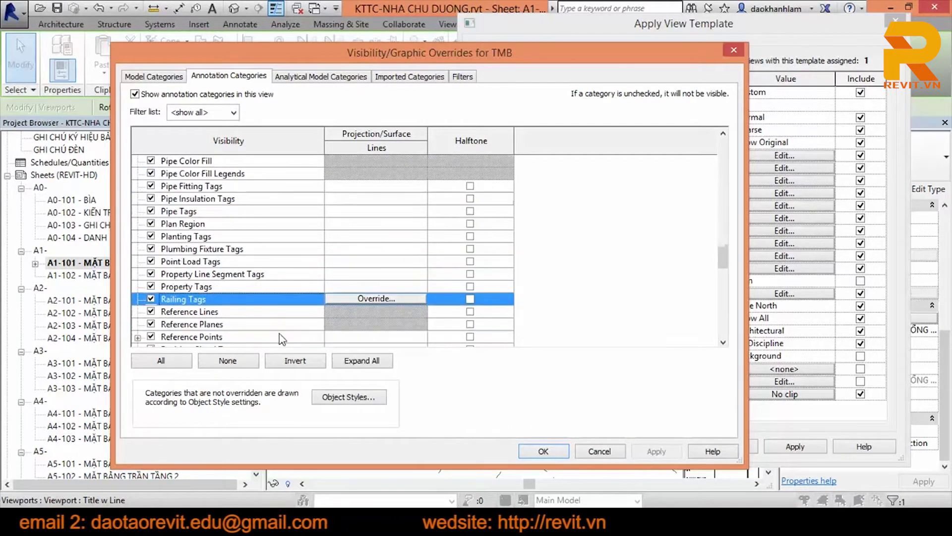
pyautogui.click(151, 324)
pyautogui.click(543, 451)
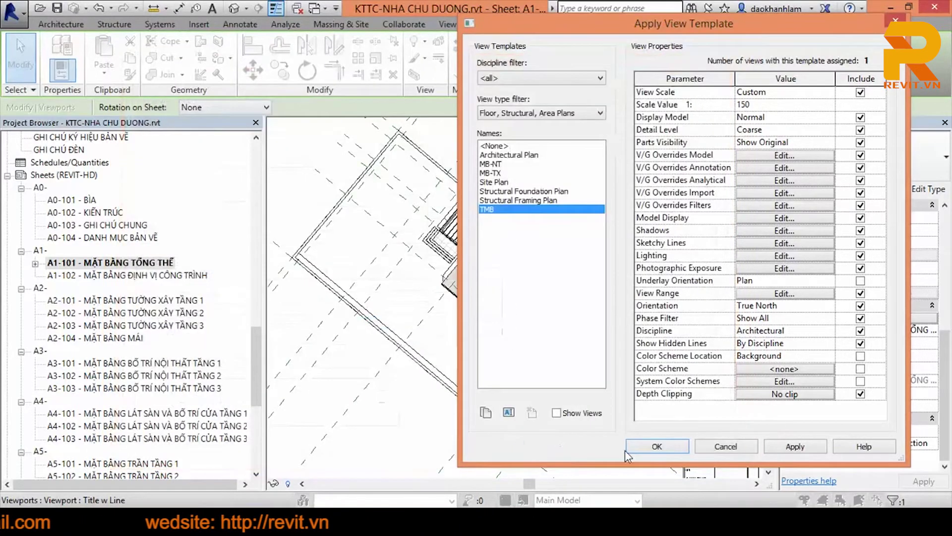
pyautogui.click(669, 448)
pyautogui.scroll(-3, 607, 251)
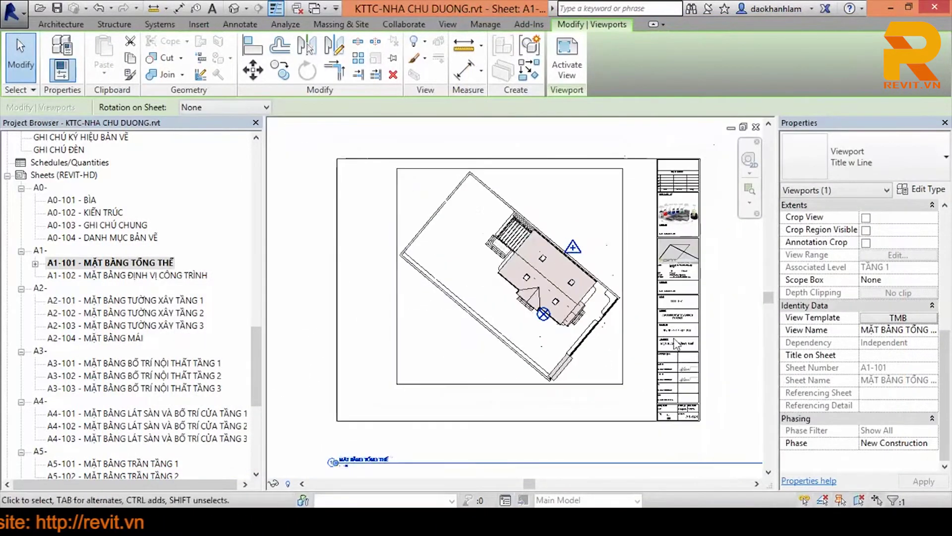
# Step: Pull the floor-plan viewport title up inside the sheet border
pyautogui.scroll(1, 676, 323)
pyautogui.scroll(-2, 490, 464)
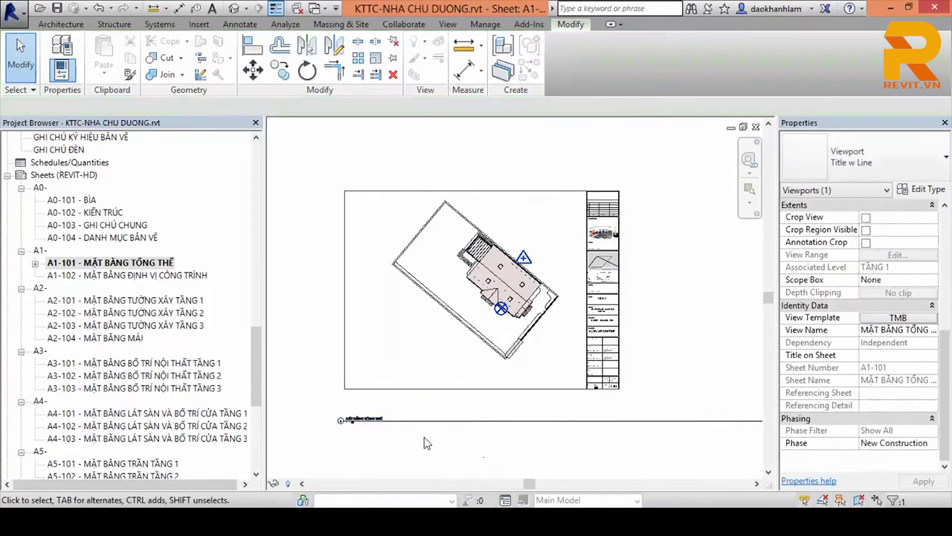
pyautogui.click(404, 427)
pyautogui.click(439, 420)
pyautogui.moveTo(439, 421); pyautogui.dragTo(458, 378)
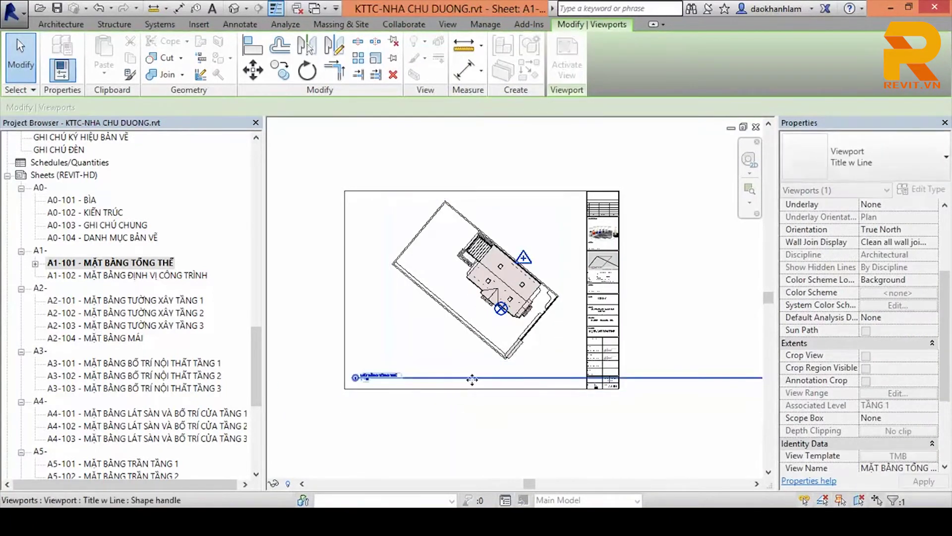
pyautogui.scroll(-1, 432, 317)
pyautogui.scroll(-1, 433, 307)
# Step: Shorten the viewport title line and reposition the title beneath the plan
pyautogui.click(432, 308)
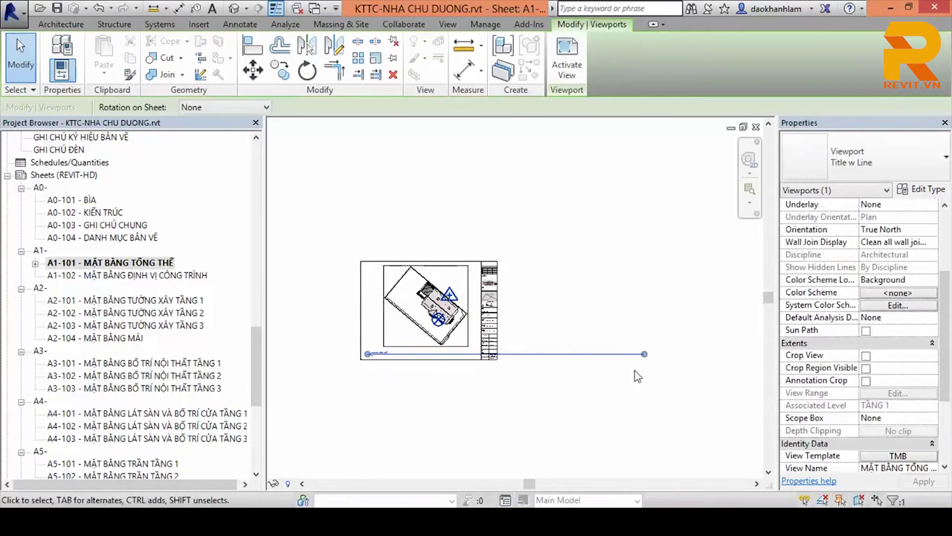
pyautogui.moveTo(418, 356); pyautogui.dragTo(424, 354)
pyautogui.press('Escape')
pyautogui.scroll(2, 406, 353)
pyautogui.scroll(2, 407, 353)
pyautogui.scroll(-2, 485, 339)
pyautogui.moveTo(416, 336); pyautogui.dragTo(418, 342)
pyautogui.click(513, 391)
pyautogui.scroll(-2, 558, 293)
pyautogui.scroll(1, 498, 292)
pyautogui.scroll(-2, 600, 295)
# Step: Nudge the MẶT BẰNG TỔNG THỂ viewport title slightly to the right
pyautogui.click(611, 308)
pyautogui.moveTo(454, 438); pyautogui.dragTo(454, 432, button='middle')
pyautogui.click(454, 432)
pyautogui.click(402, 384)
pyautogui.moveTo(402, 385); pyautogui.dragTo(411, 385)
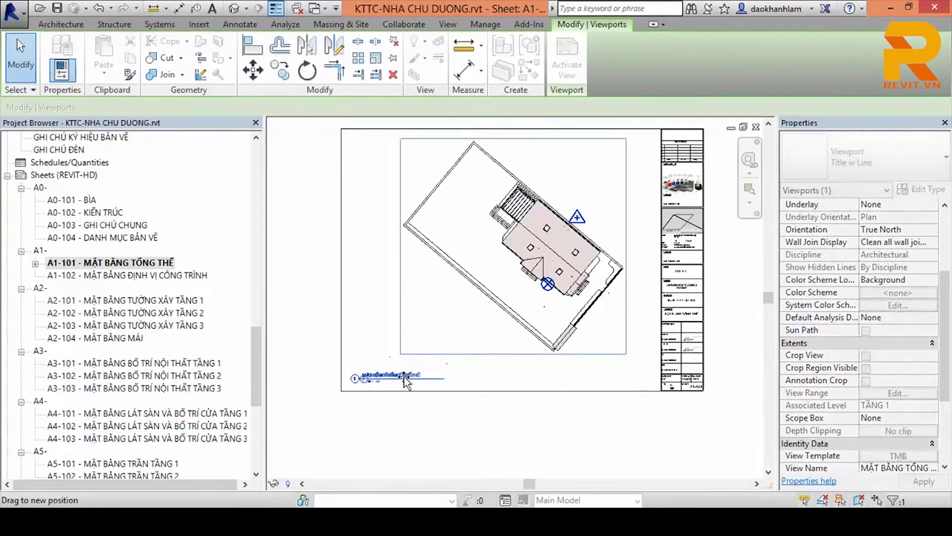
pyautogui.click(546, 411)
pyautogui.scroll(3, 600, 261)
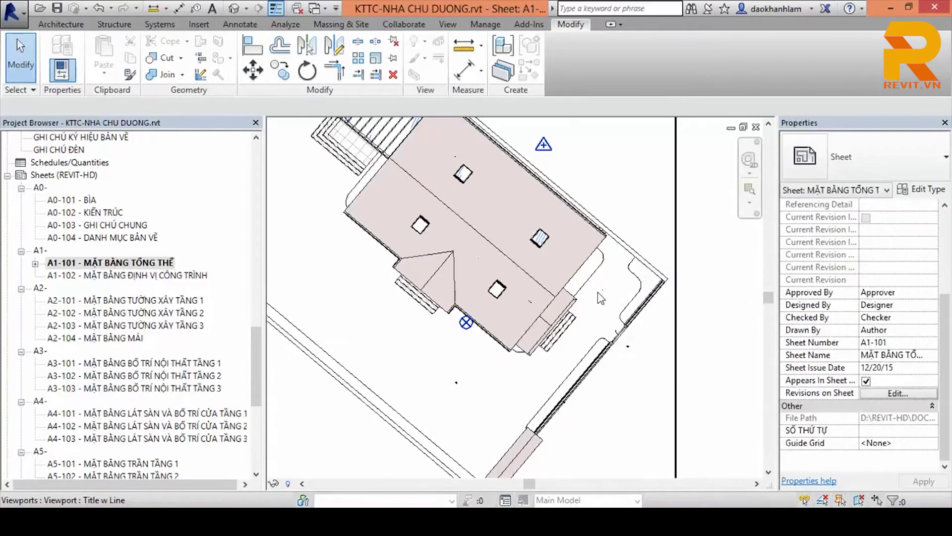
# Step: Activate the floor plan and bring up the TMB template's Graphic Display Options
pyautogui.doubleClick(496, 288)
pyautogui.scroll(-2, 515, 307)
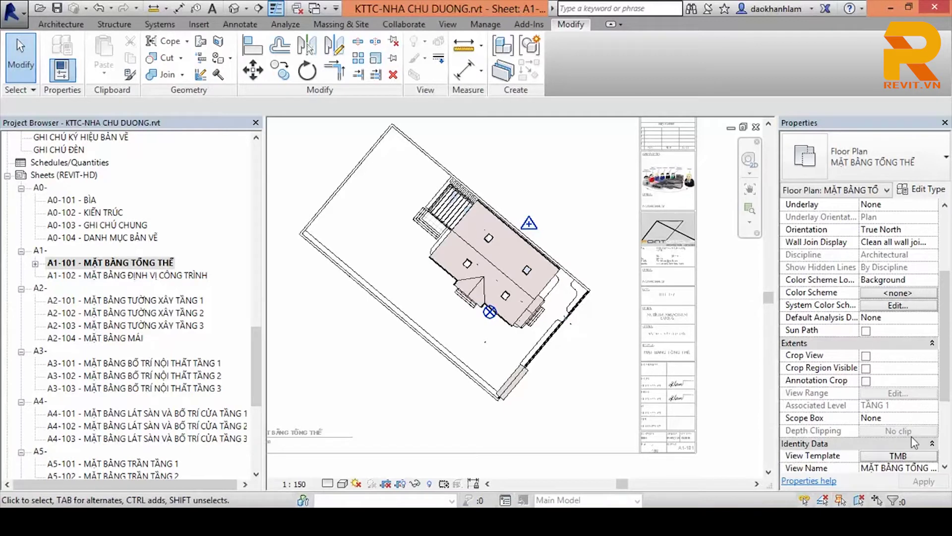
pyautogui.click(899, 455)
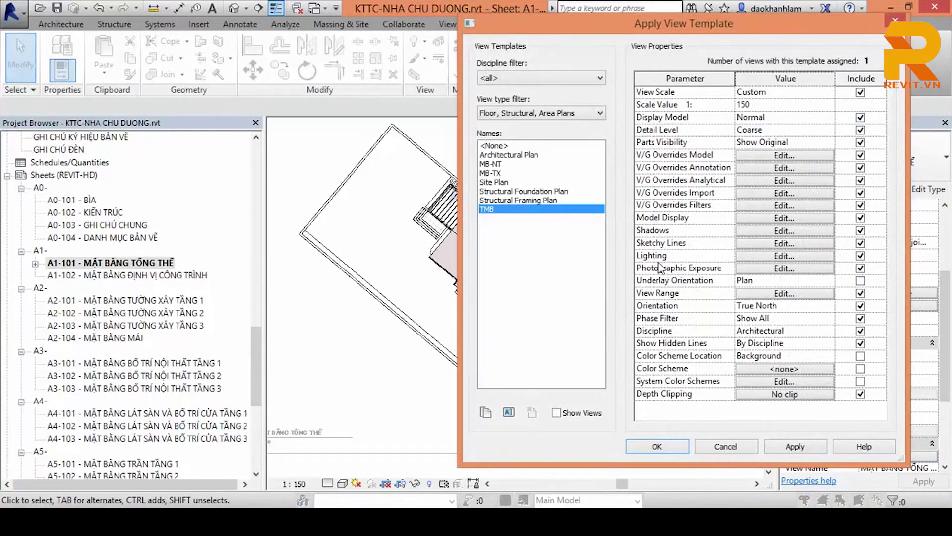
pyautogui.click(784, 256)
pyautogui.moveTo(674, 19); pyautogui.dragTo(568, 44)
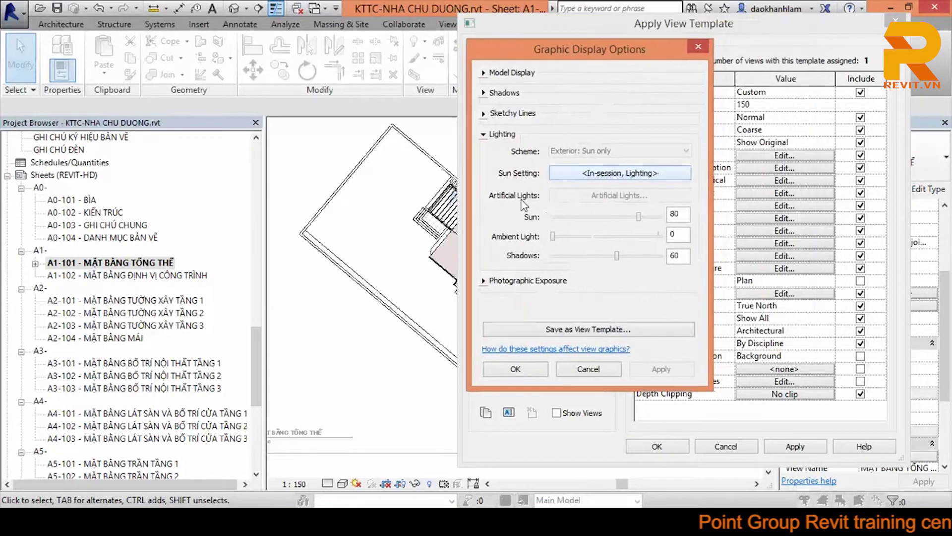
# Step: Set an in-session Still sun dated 12/20/2015 and apply TMB to the plan
pyautogui.click(610, 174)
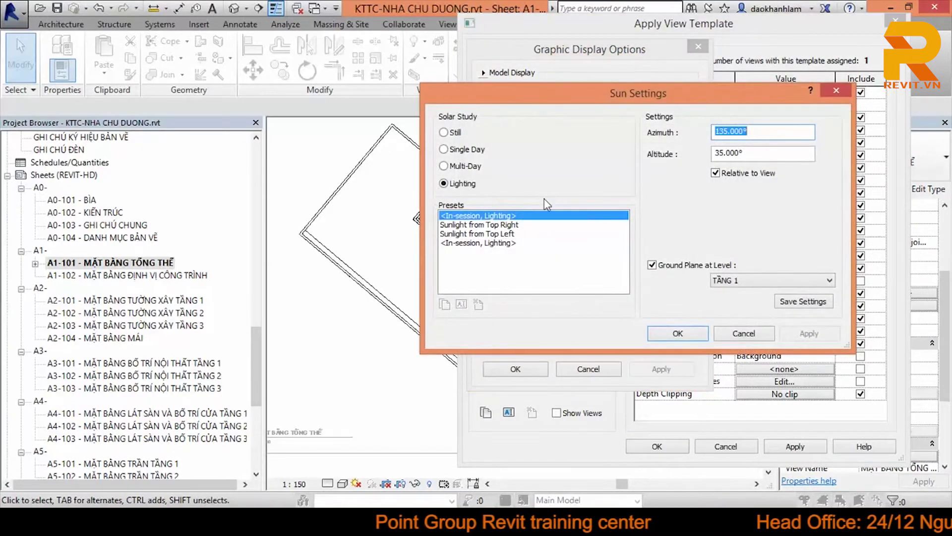
pyautogui.click(525, 234)
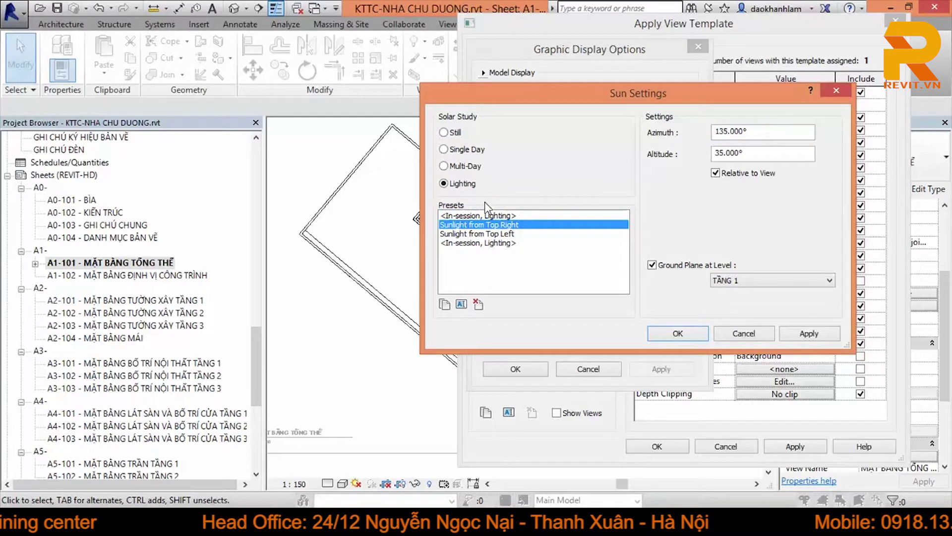
pyautogui.click(444, 132)
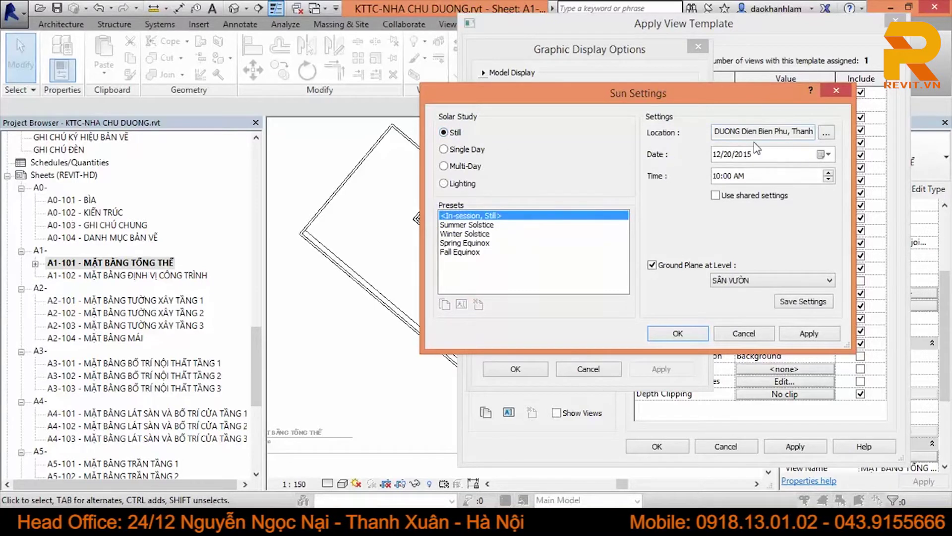
pyautogui.click(827, 155)
pyautogui.click(762, 266)
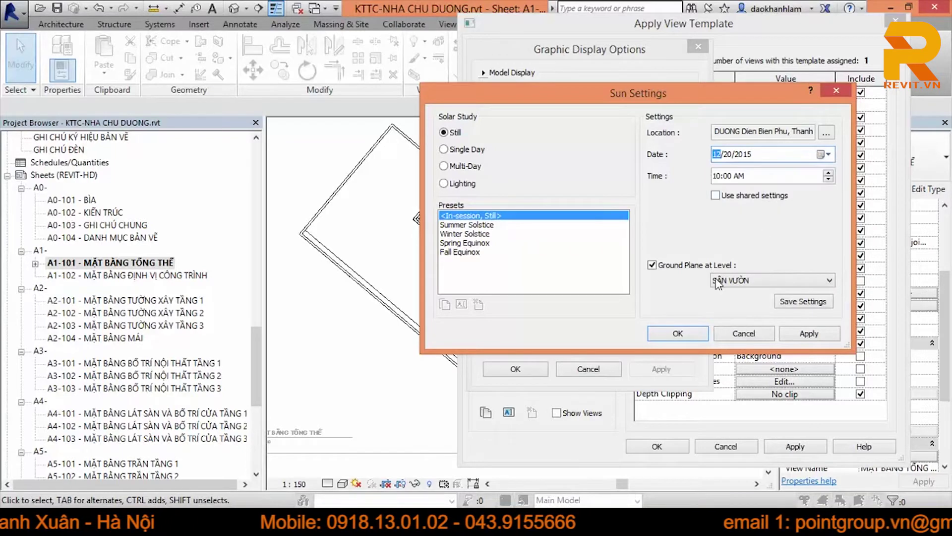
pyautogui.click(678, 333)
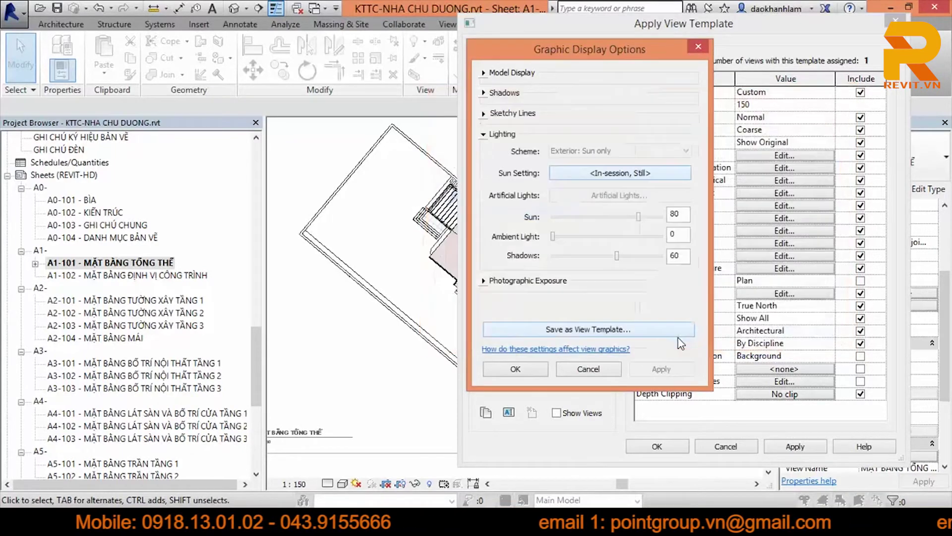
pyautogui.click(543, 367)
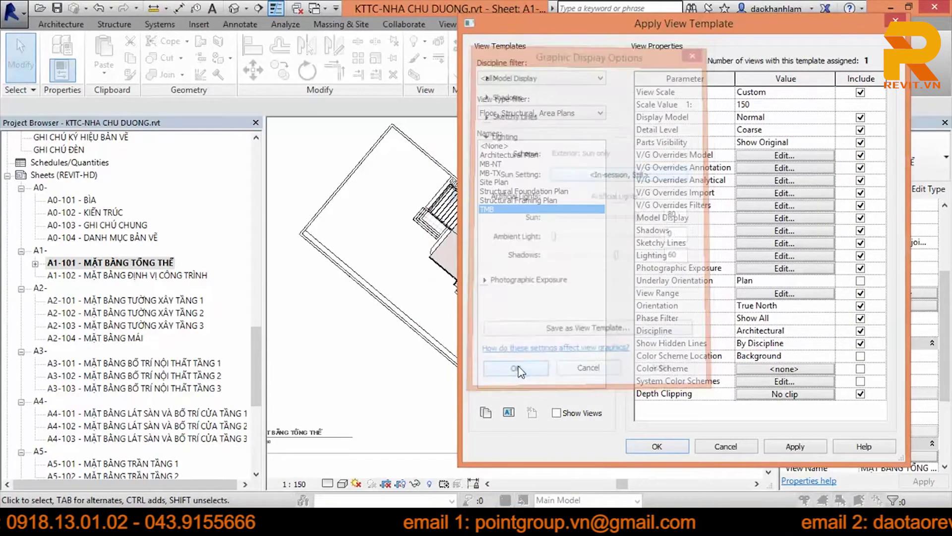
pyautogui.click(686, 445)
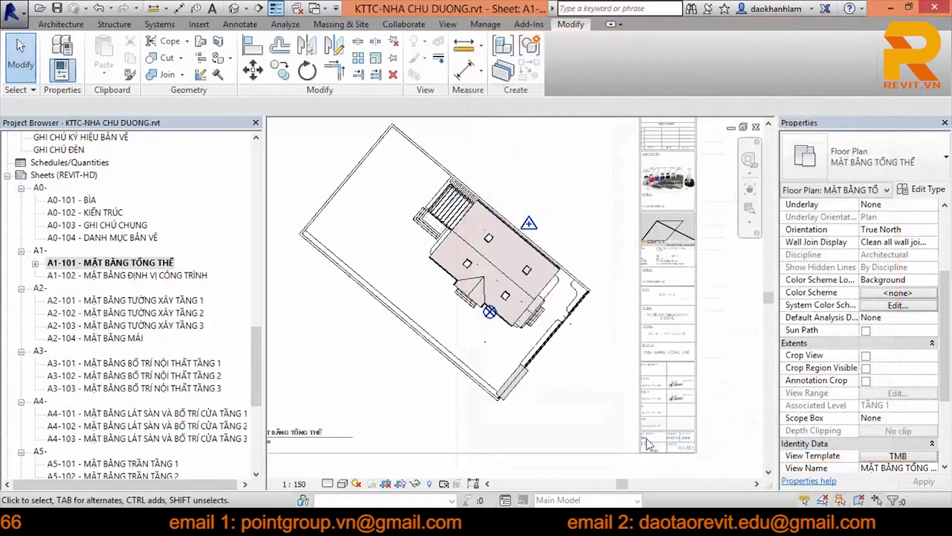
# Step: Review the TMB template's color schemes and sun settings without changing them
pyautogui.click(896, 305)
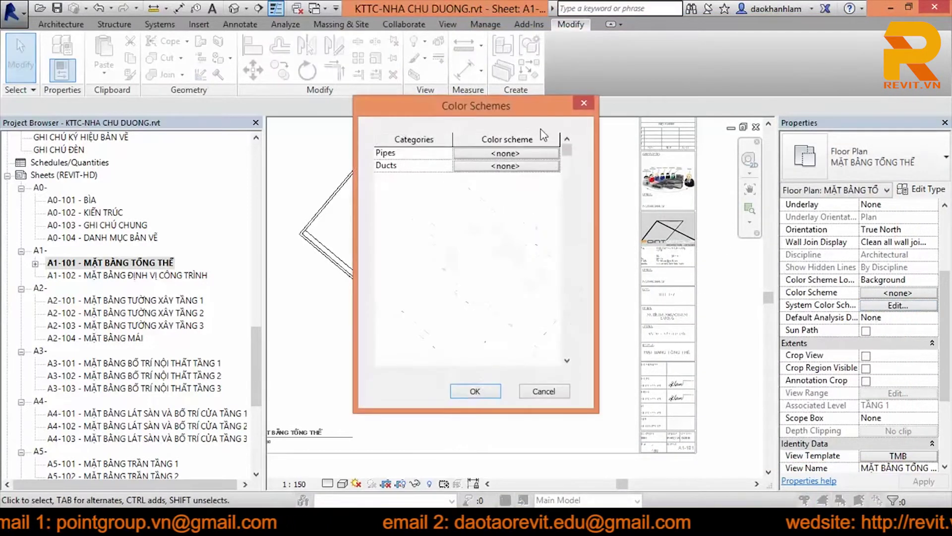
pyautogui.click(591, 109)
pyautogui.click(892, 455)
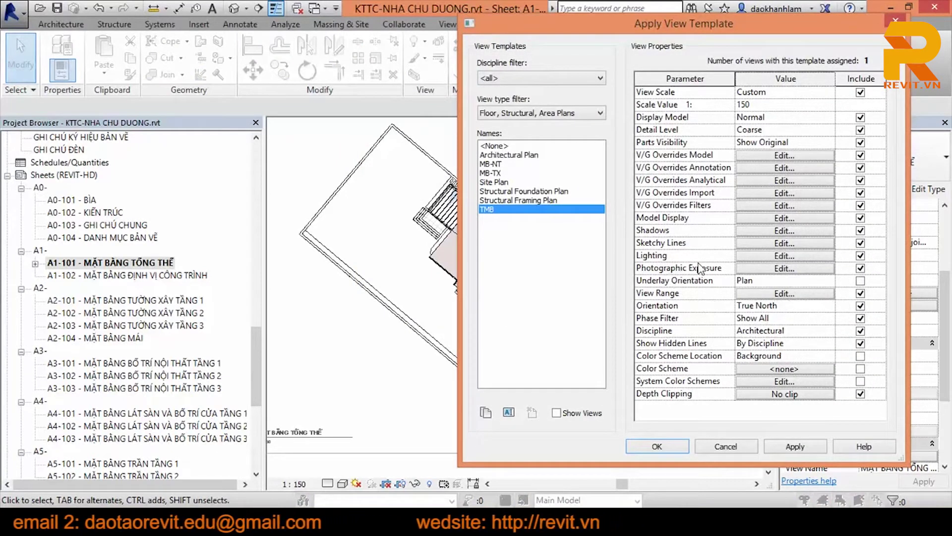
pyautogui.click(784, 256)
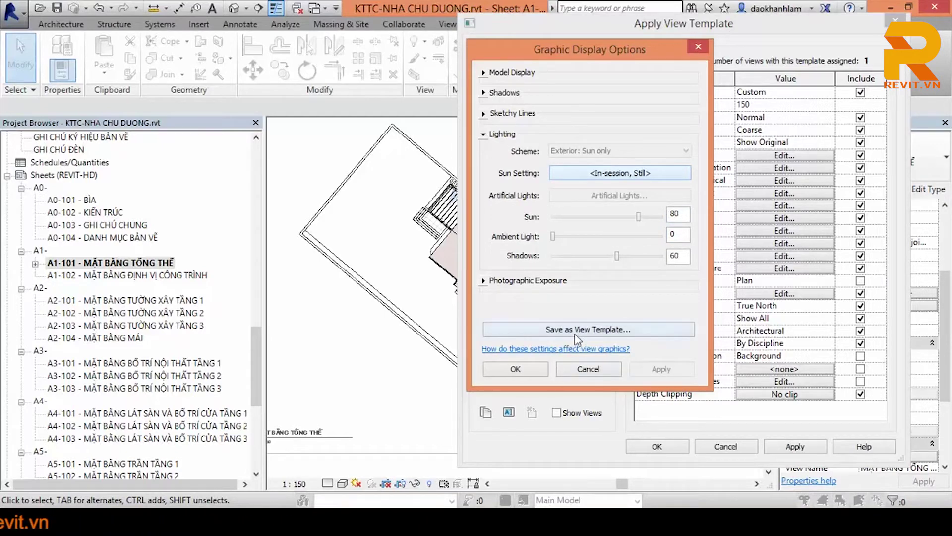
pyautogui.click(620, 173)
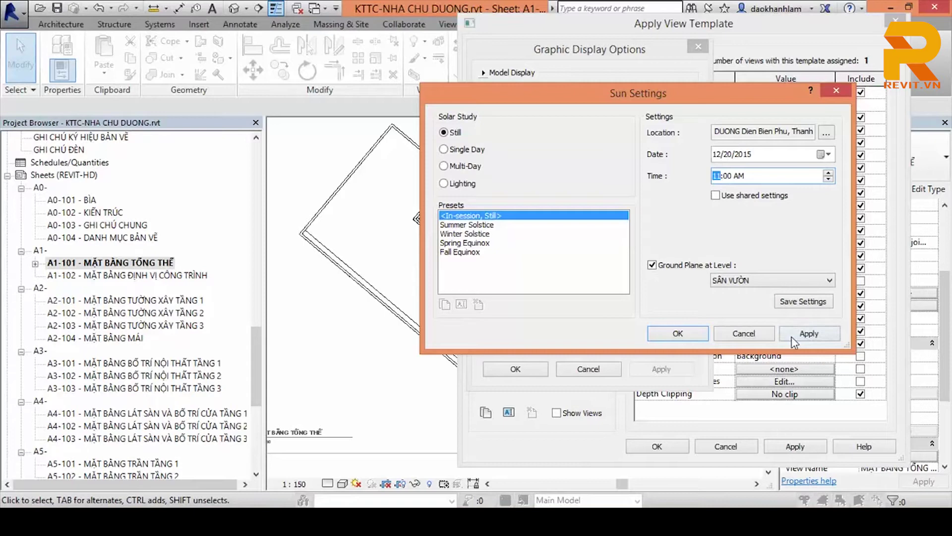
pyautogui.click(690, 336)
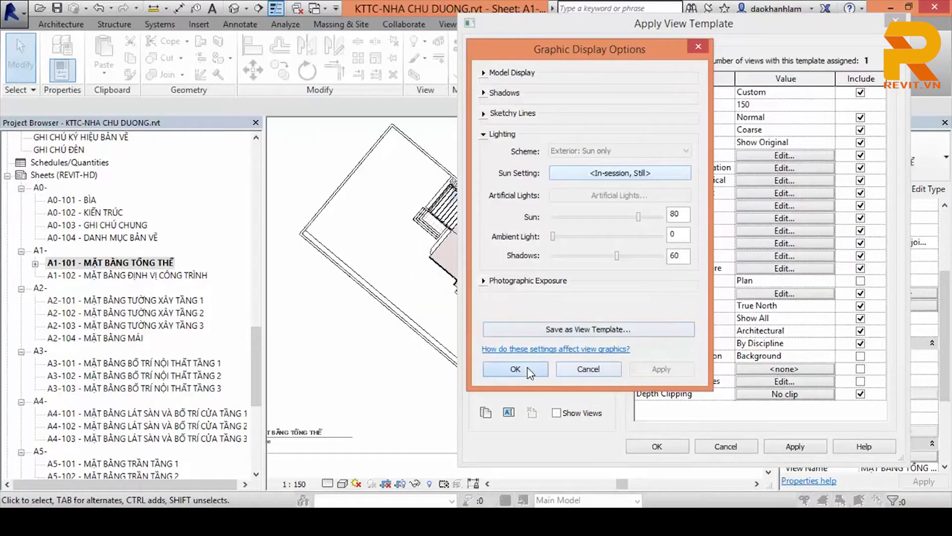
pyautogui.click(516, 370)
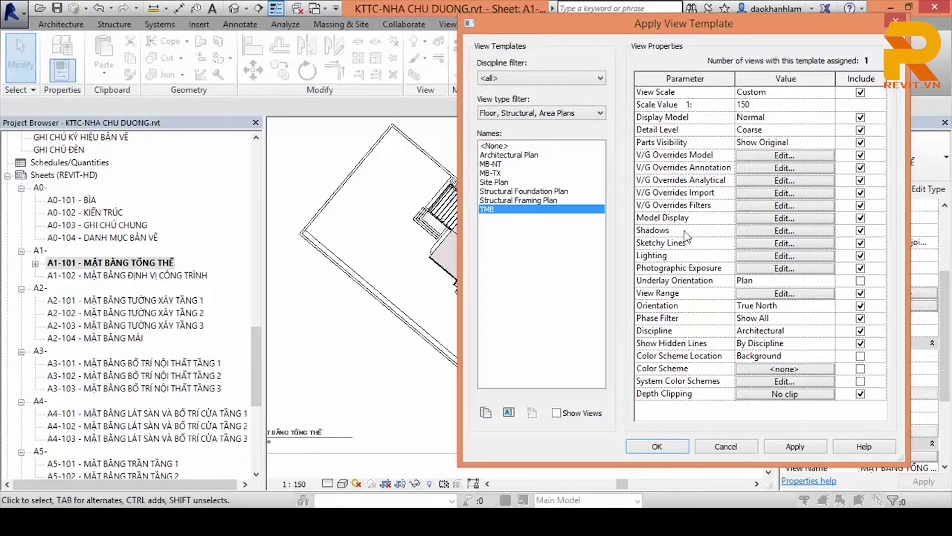
# Step: Turn on Cast Shadows in the TMB template's shadow options
pyautogui.click(761, 223)
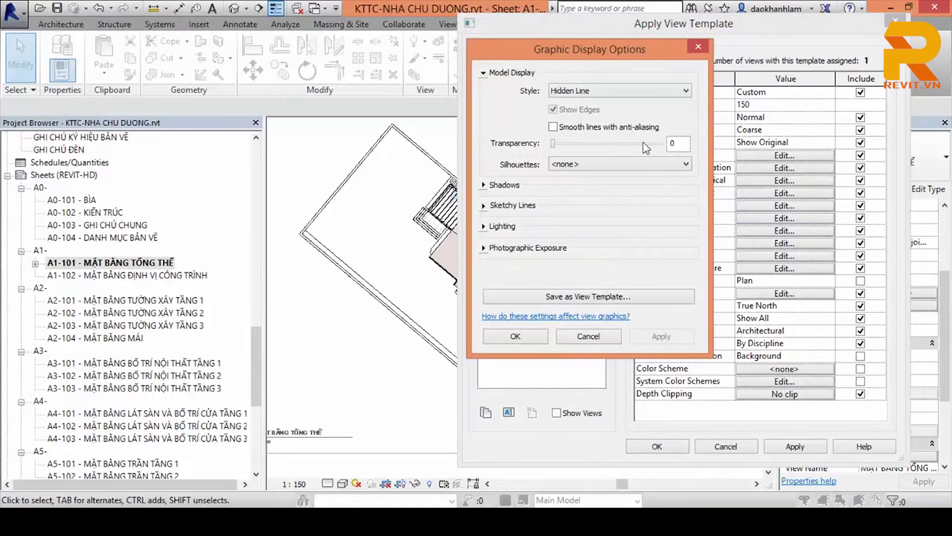
pyautogui.click(704, 44)
pyautogui.click(784, 231)
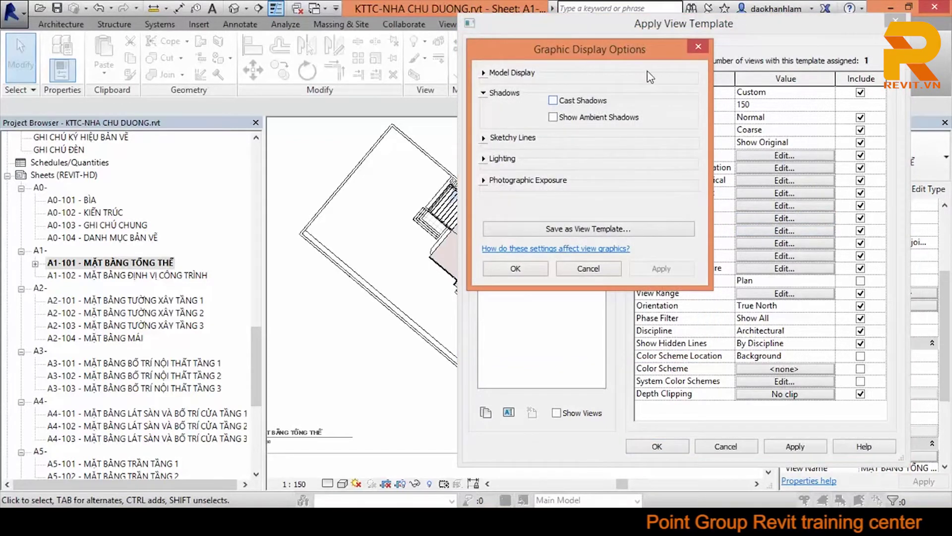
pyautogui.click(699, 46)
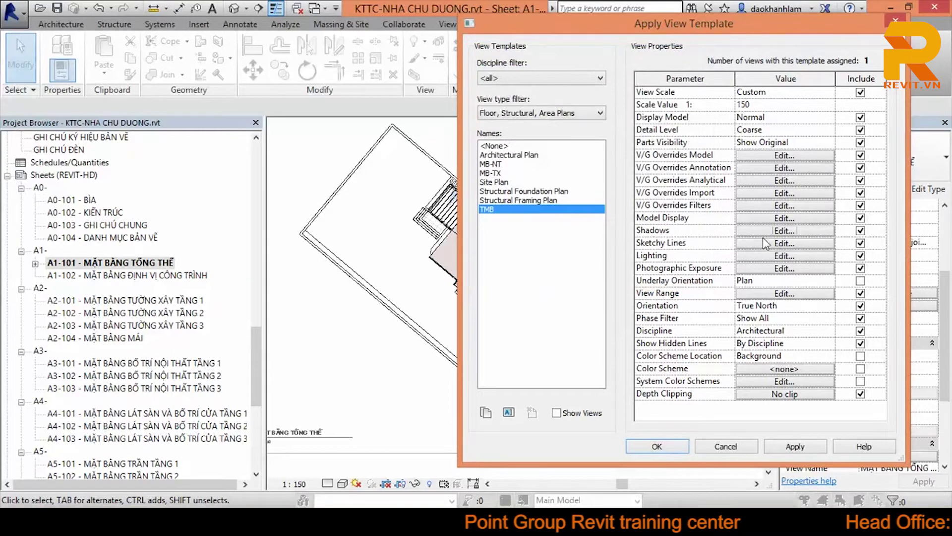
pyautogui.click(777, 231)
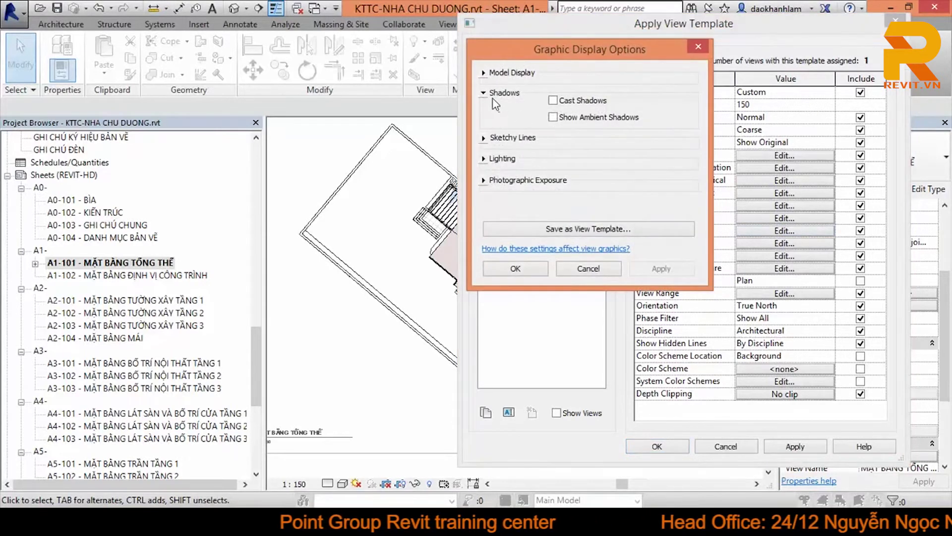
pyautogui.click(565, 102)
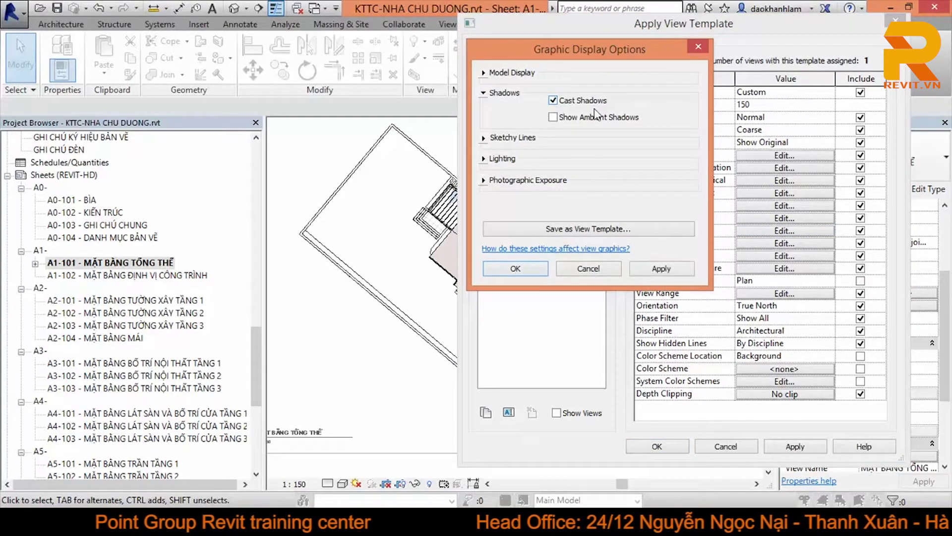
pyautogui.click(660, 270)
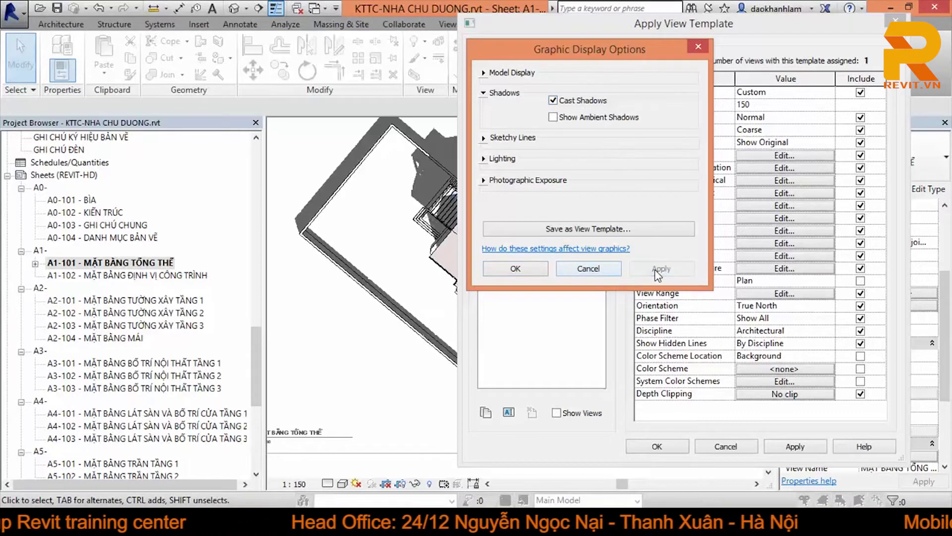
pyautogui.click(529, 273)
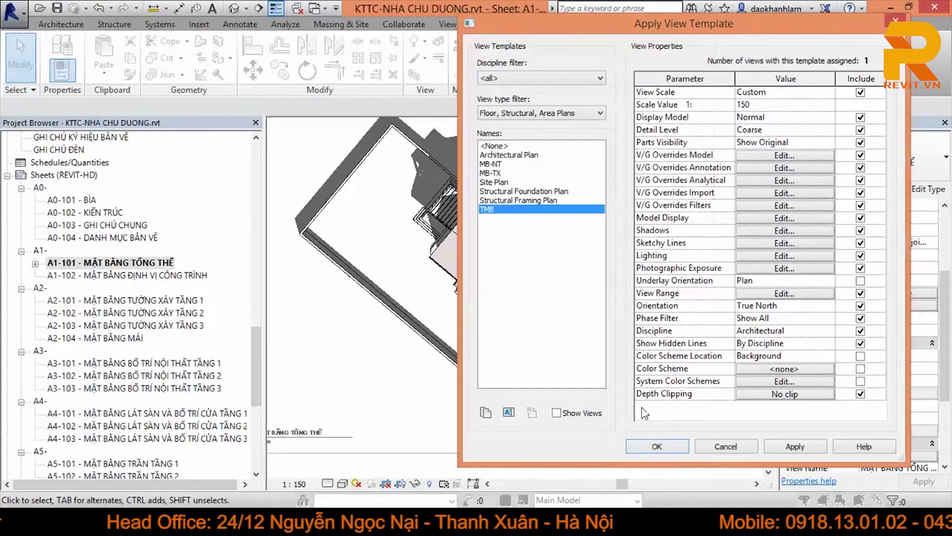
pyautogui.click(657, 446)
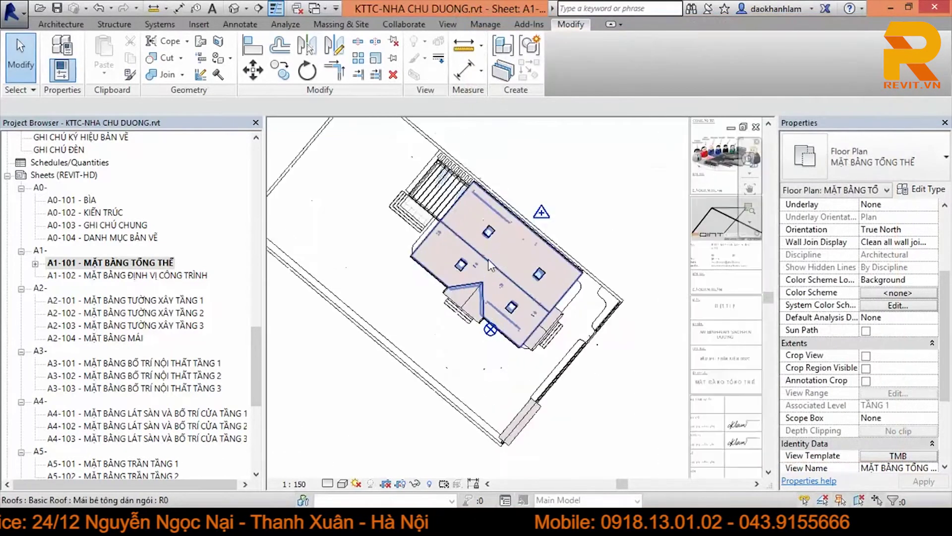
pyautogui.scroll(-2, 577, 293)
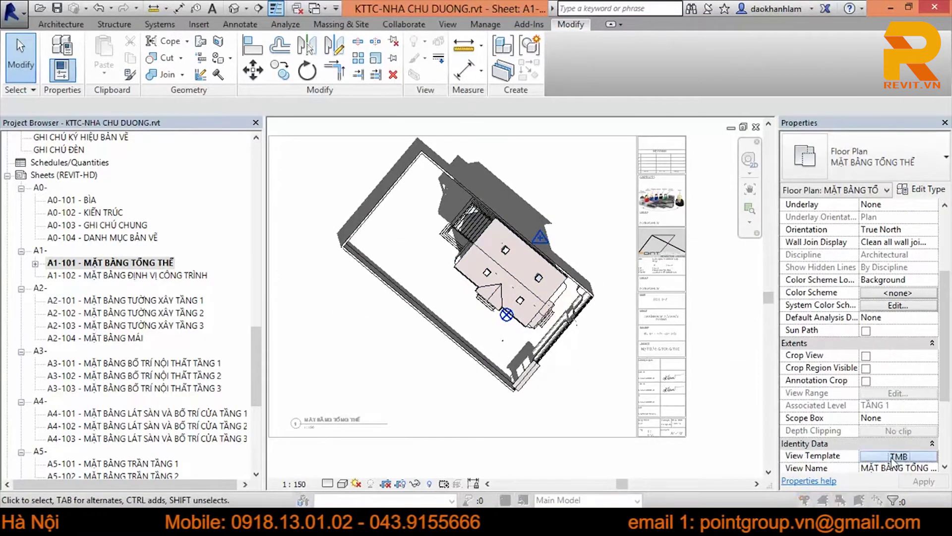
# Step: Set the TMB template's lighting Shadows intensity to 40 and apply it
pyautogui.click(892, 456)
pyautogui.moveTo(652, 31); pyautogui.dragTo(743, 25)
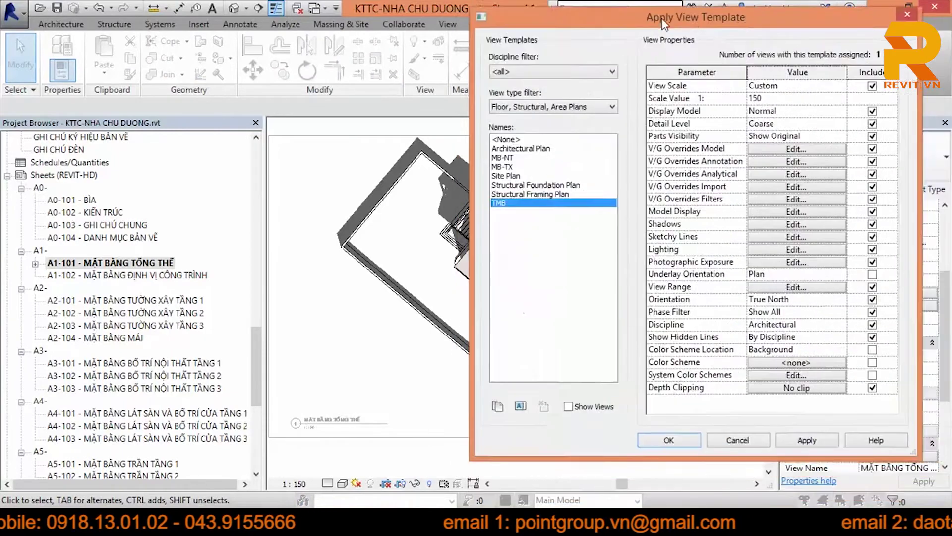
pyautogui.click(872, 226)
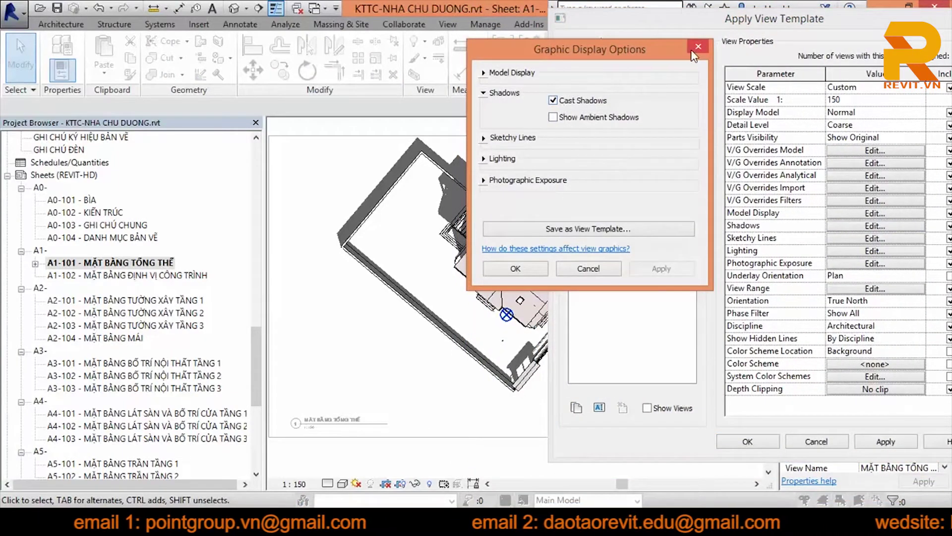
pyautogui.click(698, 46)
pyautogui.click(871, 251)
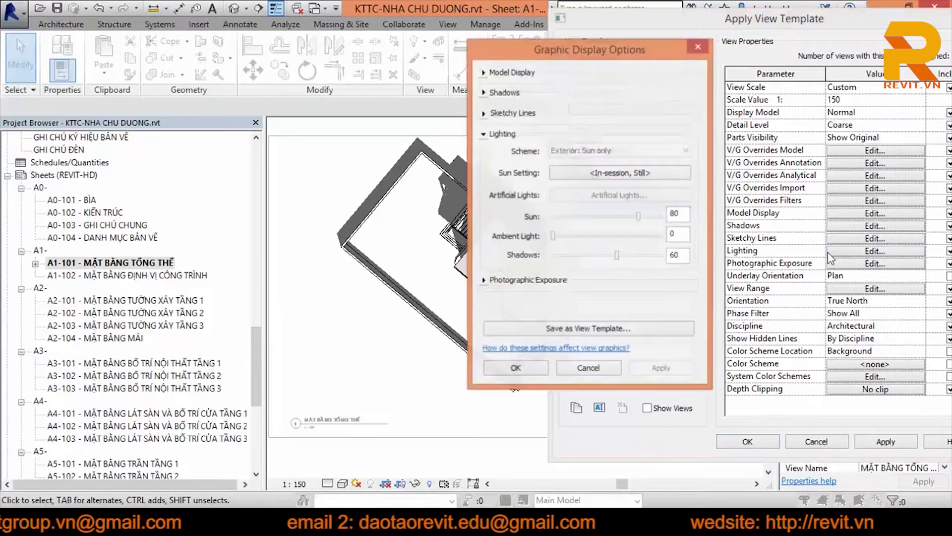
pyautogui.moveTo(634, 52); pyautogui.dragTo(719, 48)
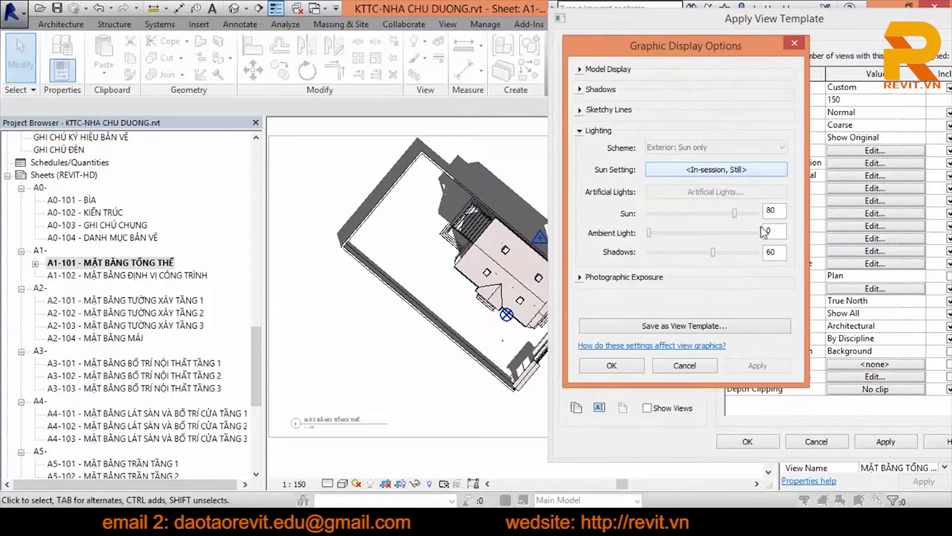
pyautogui.doubleClick(773, 253)
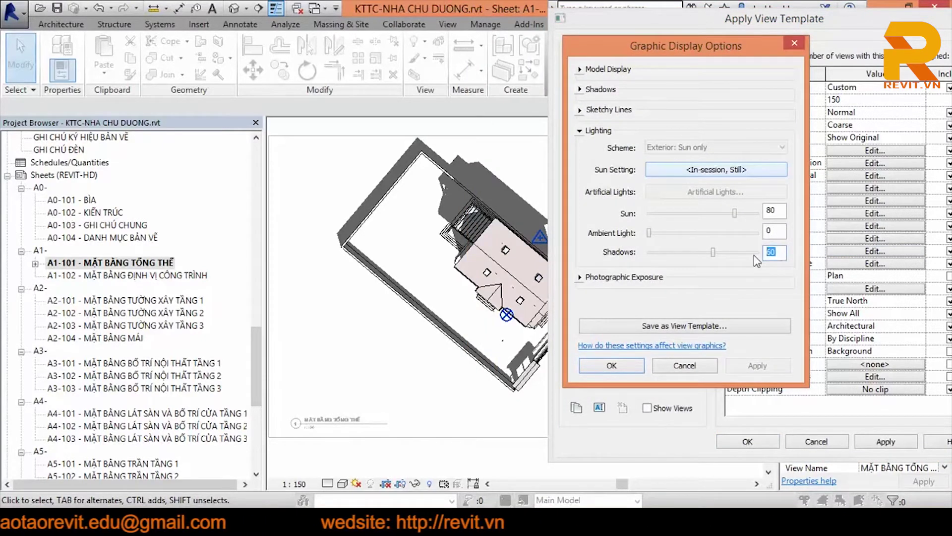
pyautogui.write('0')
pyautogui.press('BackSpace')
pyautogui.write('4')
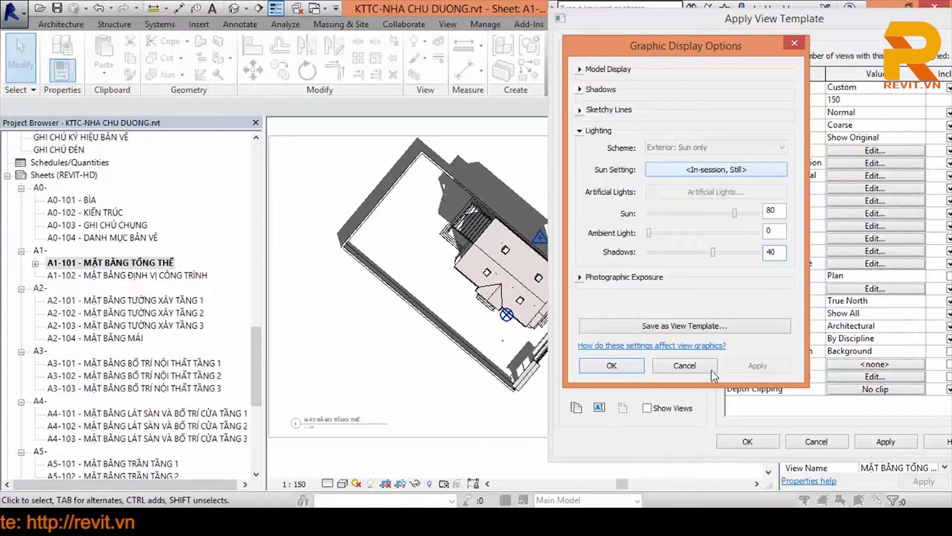
pyautogui.click(625, 370)
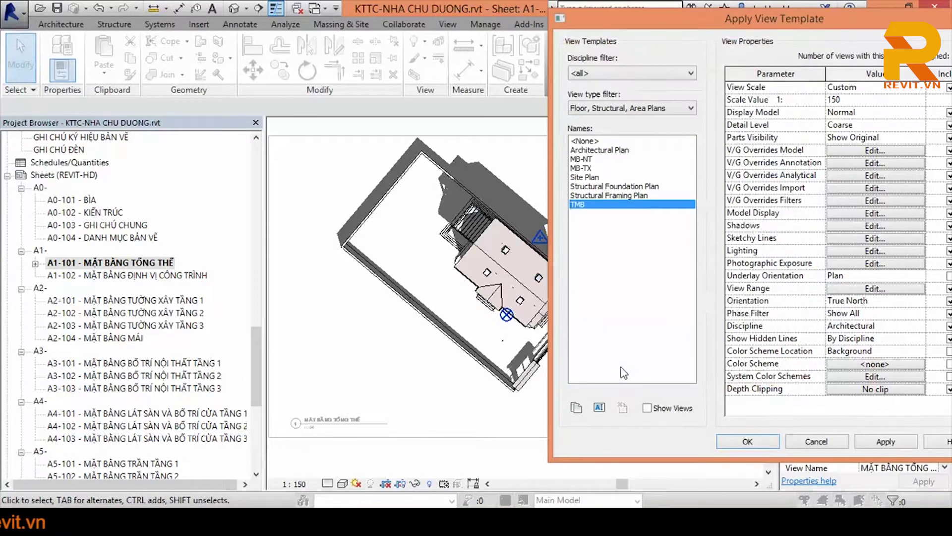
pyautogui.click(885, 442)
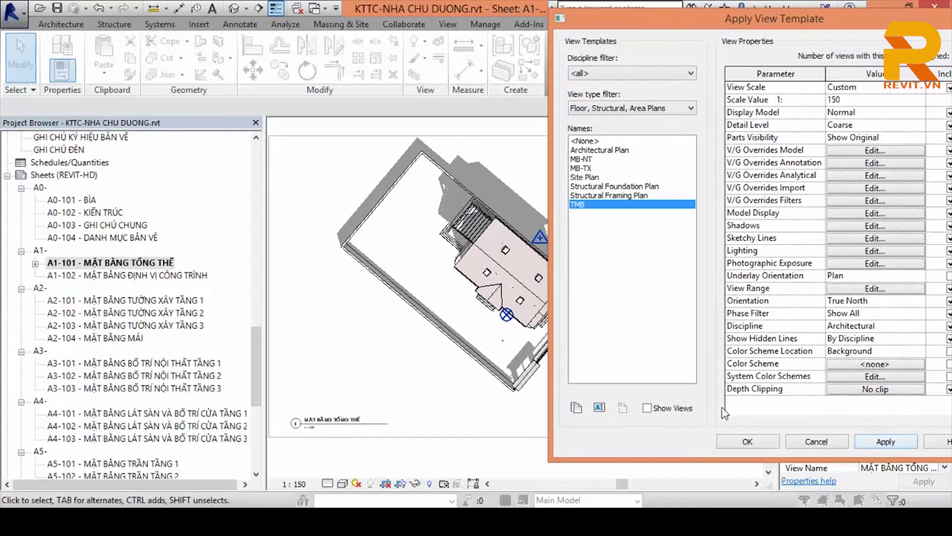
pyautogui.click(754, 442)
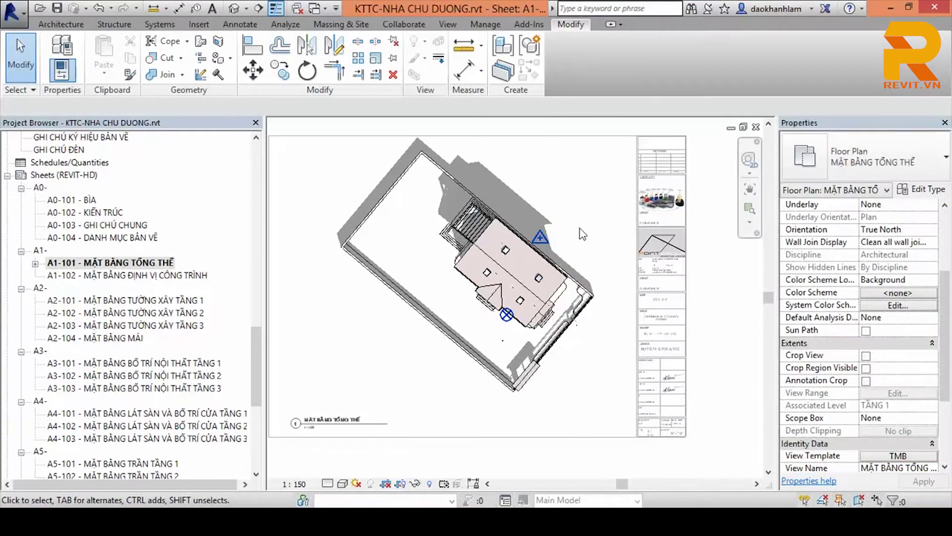
# Step: Deactivate the view, nudge the site plan viewport down and move its title beneath
pyautogui.scroll(-1, 581, 231)
pyautogui.rightClick(714, 269)
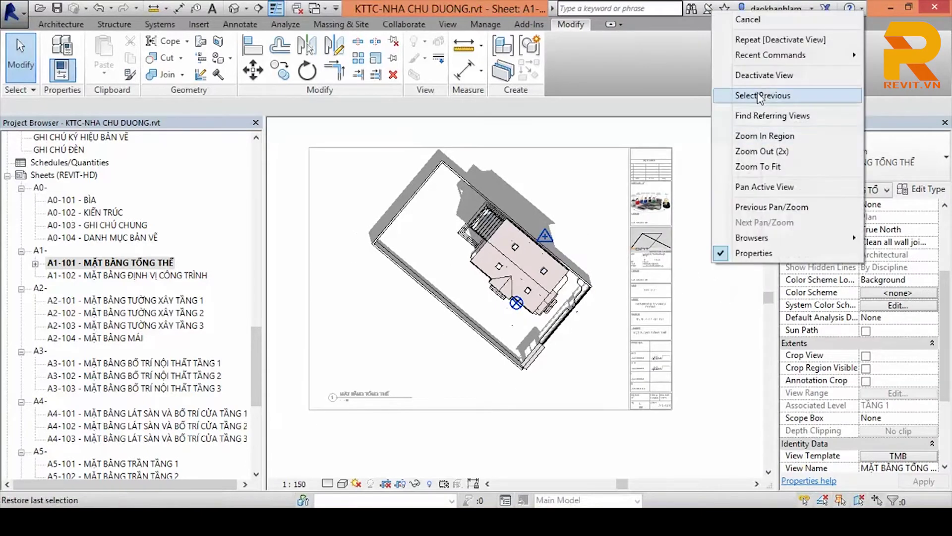
pyautogui.click(729, 77)
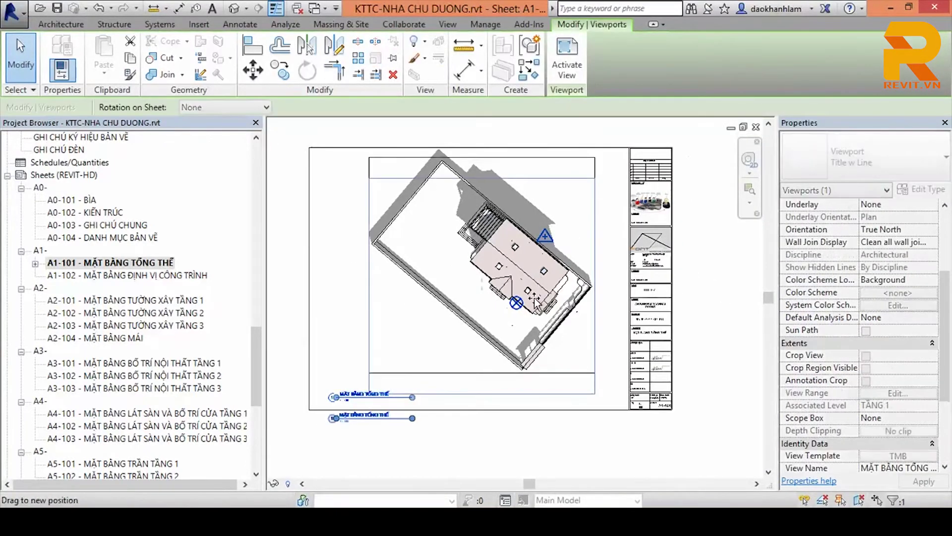
pyautogui.moveTo(536, 282); pyautogui.dragTo(536, 297)
pyautogui.click(485, 406)
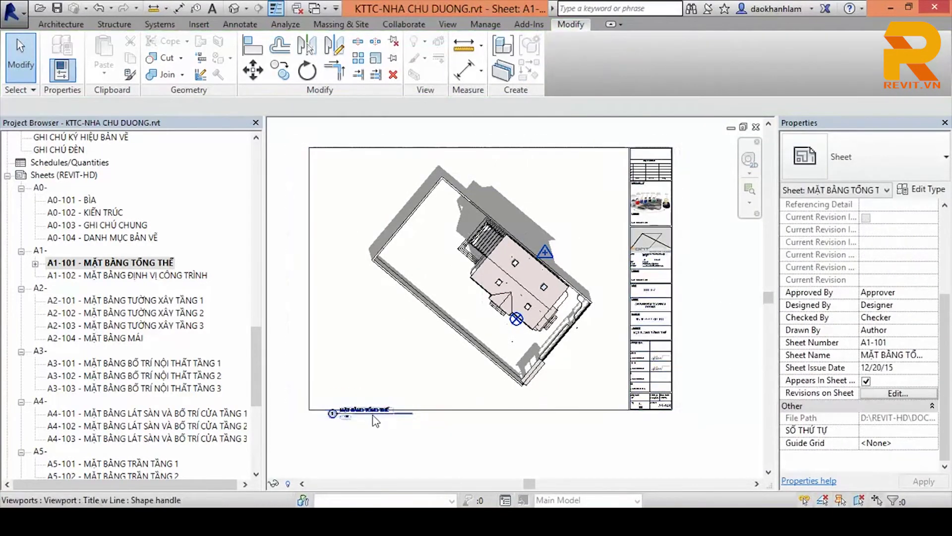
pyautogui.moveTo(372, 411); pyautogui.dragTo(374, 401)
pyautogui.press('Escape')
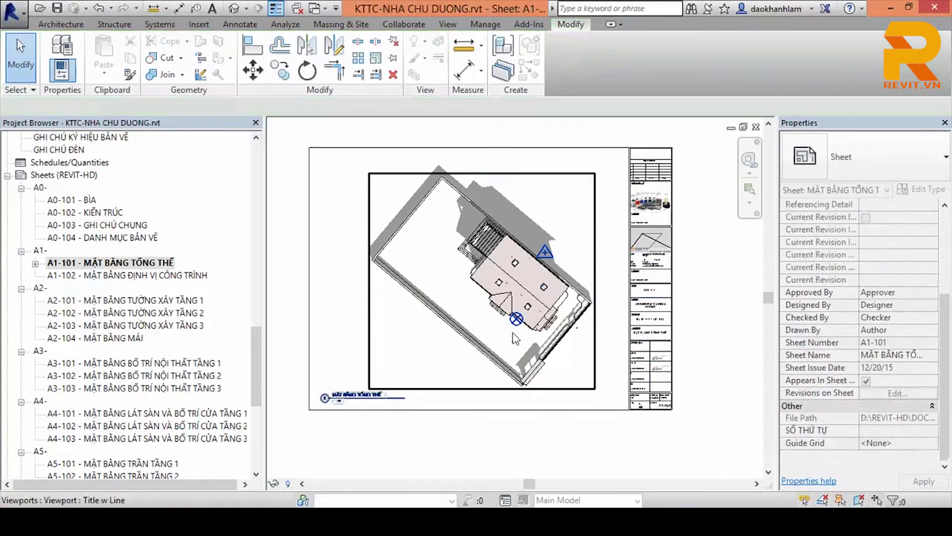
# Step: Zoom around sheet A1-101 and activate the MẶT BẰNG TỔNG THỂ viewport for editing
pyautogui.scroll(3, 533, 293)
pyautogui.scroll(2, 587, 190)
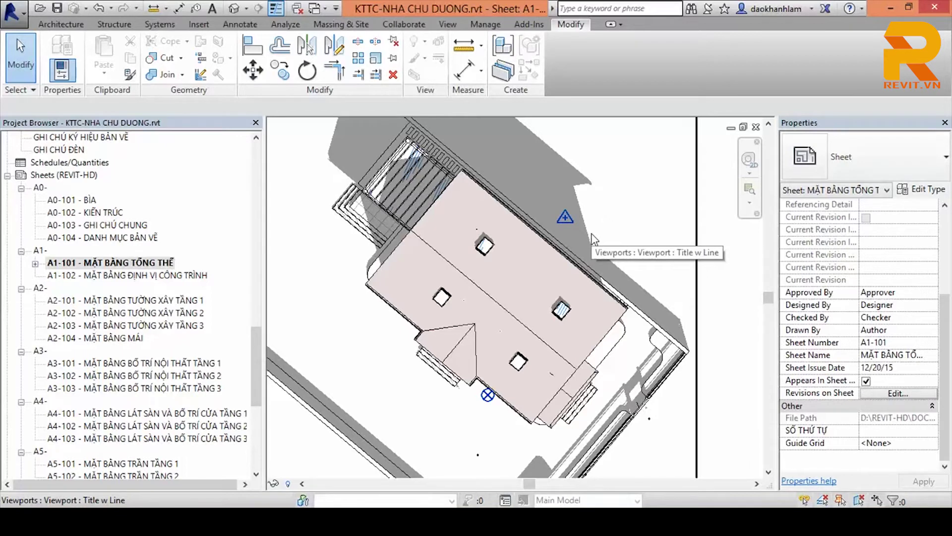
pyautogui.scroll(1, 582, 274)
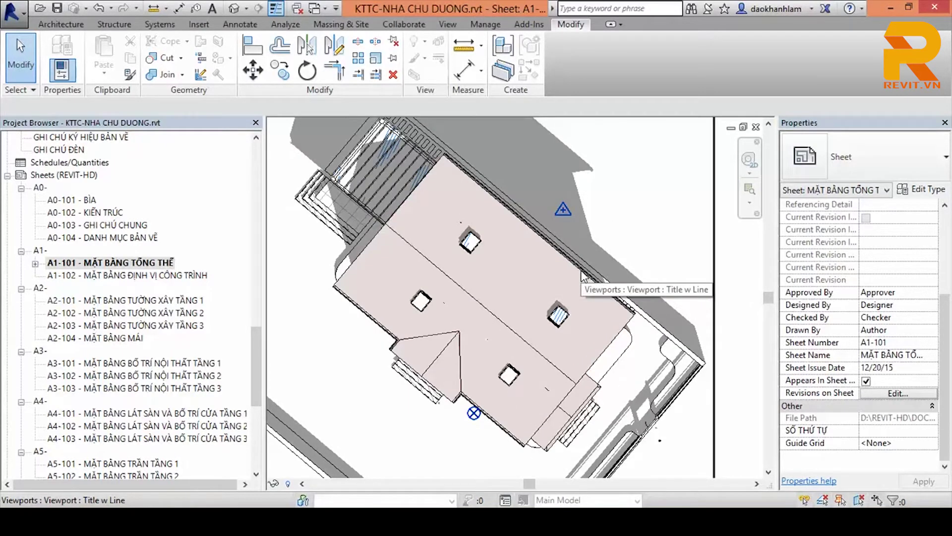
pyautogui.scroll(-2, 536, 271)
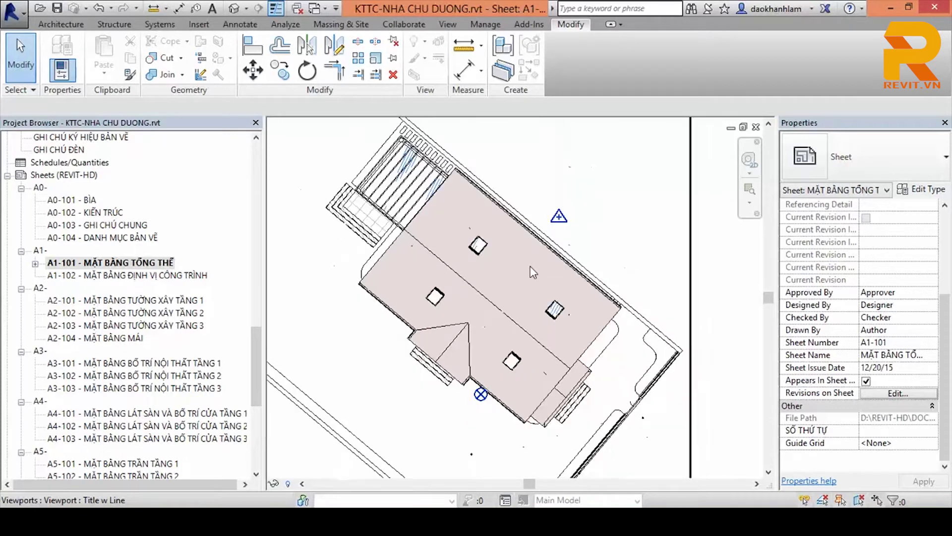
pyautogui.scroll(-2, 535, 272)
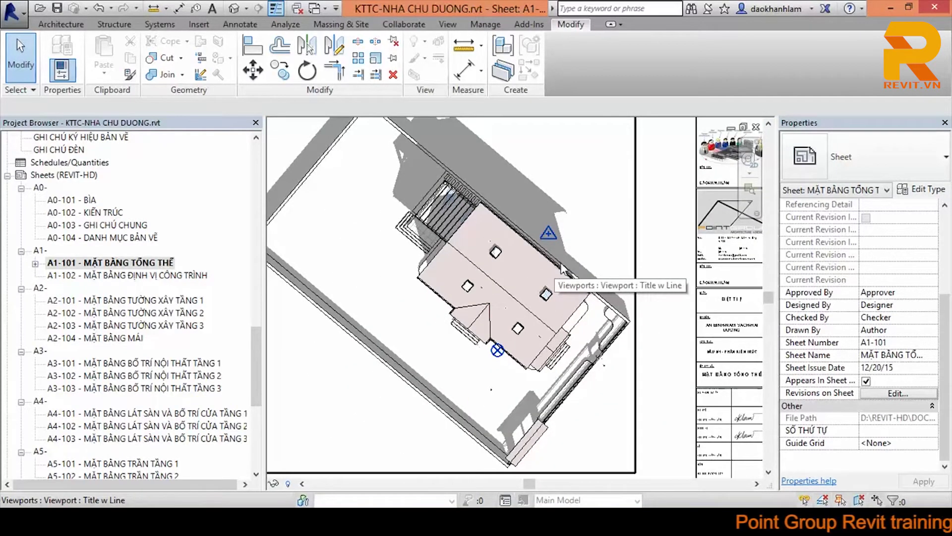
pyautogui.scroll(-1, 596, 263)
pyautogui.scroll(-1, 595, 262)
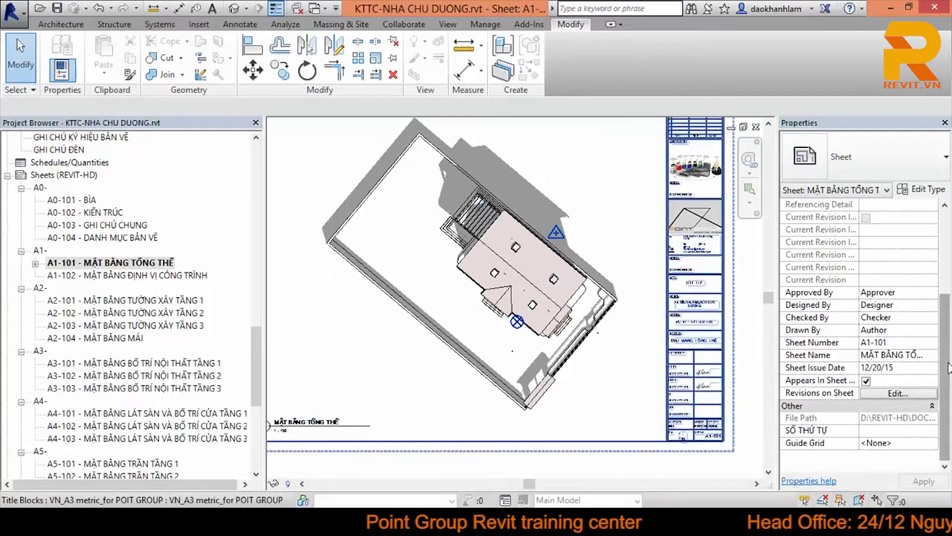
pyautogui.scroll(-1, 595, 263)
pyautogui.doubleClick(595, 263)
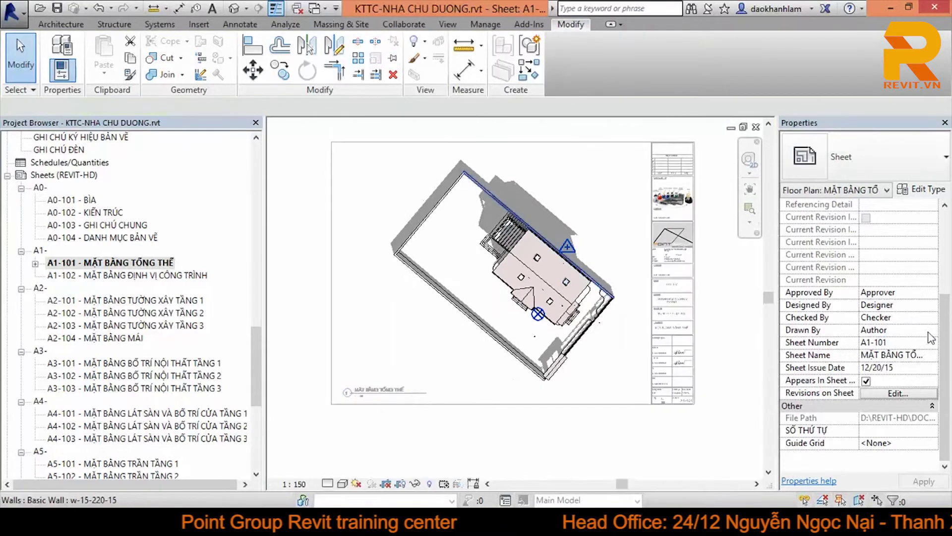
pyautogui.scroll(-3, 950, 391)
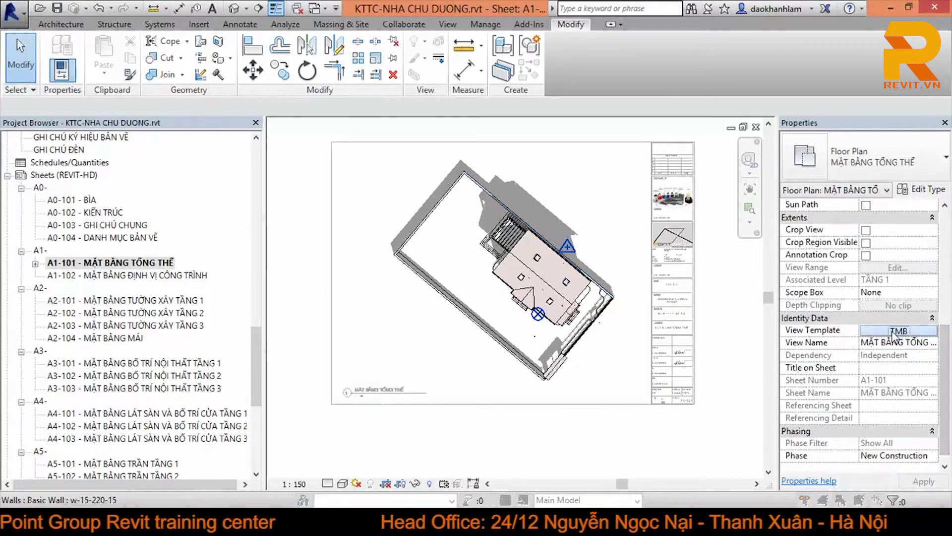
# Step: Confirm the TMB template's sun settings and apply the template to the site plan
pyautogui.click(898, 343)
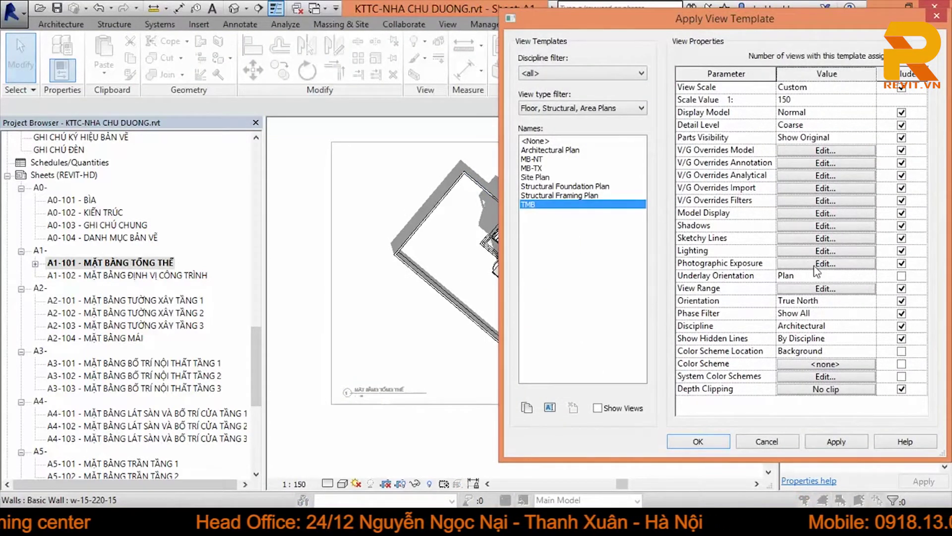
pyautogui.click(826, 251)
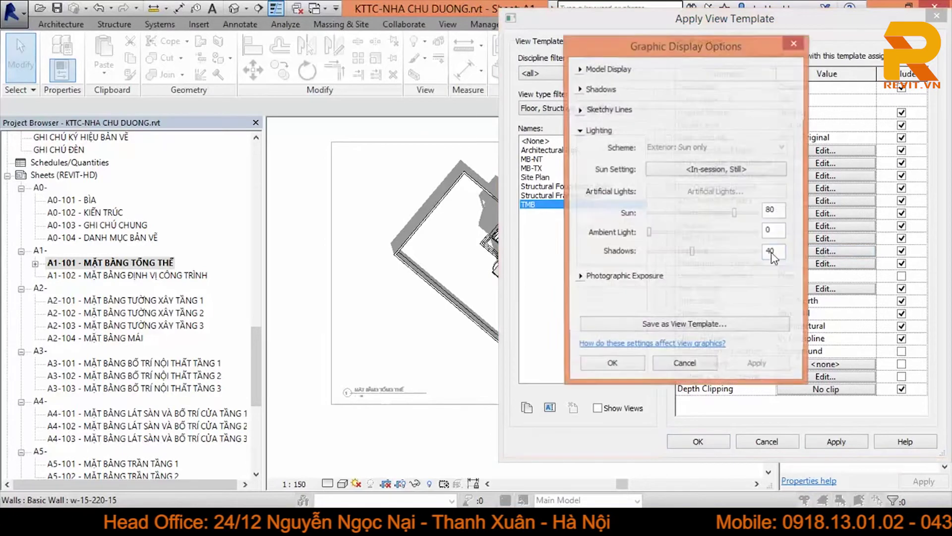
pyautogui.click(703, 173)
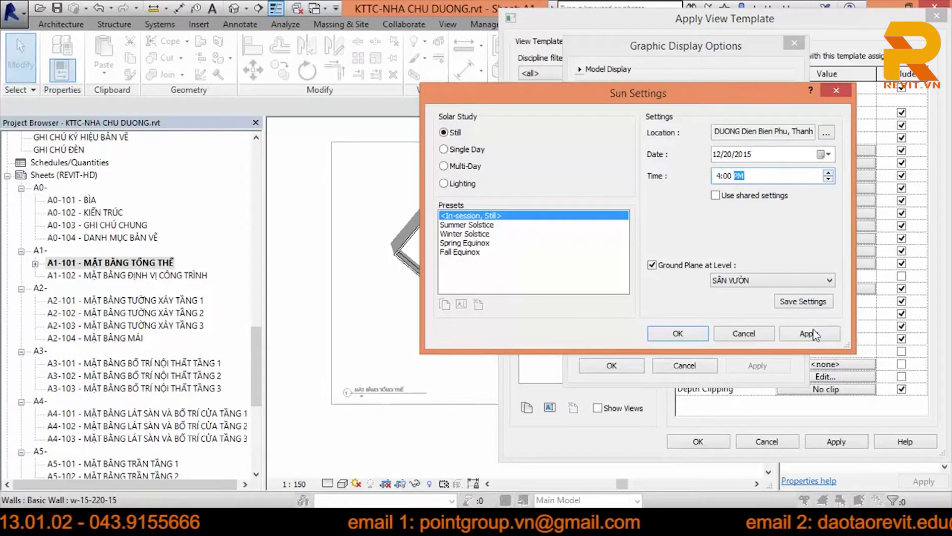
pyautogui.click(677, 334)
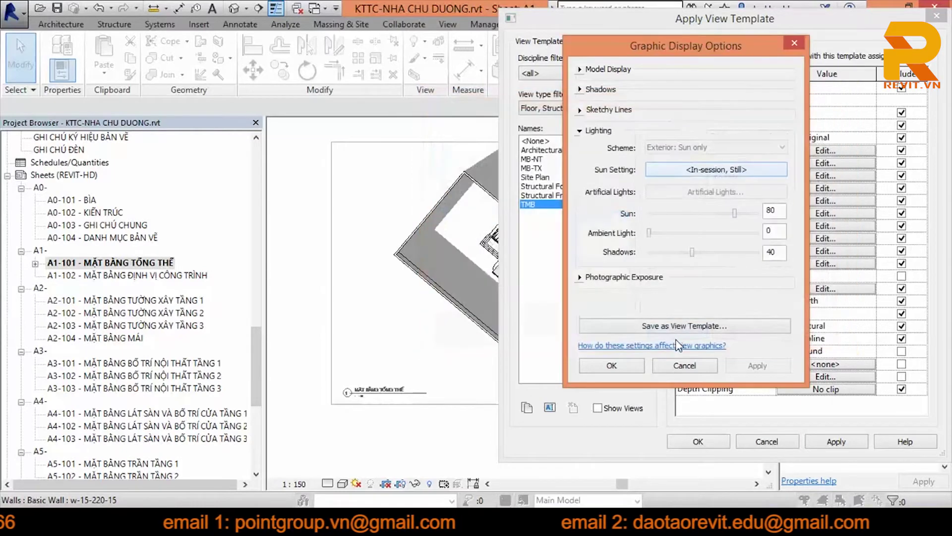
pyautogui.click(688, 443)
# Step: Zoom over the site plan's darker cast shadows and call up the viewport's context menu
pyautogui.scroll(3, 553, 287)
pyautogui.scroll(4, 585, 277)
pyautogui.scroll(-2, 609, 271)
pyautogui.scroll(-2, 576, 292)
pyautogui.scroll(-1, 555, 308)
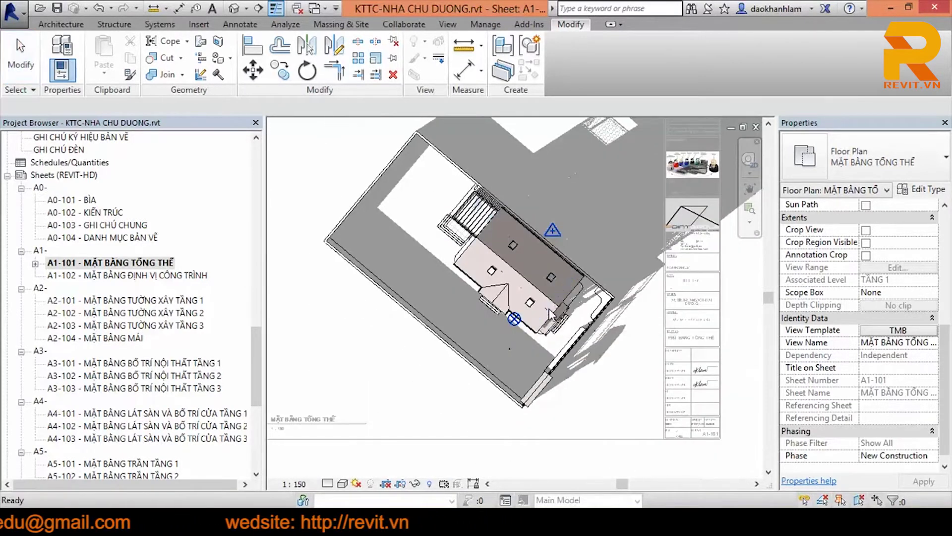
pyautogui.scroll(-1, 549, 313)
pyautogui.scroll(-1, 549, 314)
pyautogui.rightClick(687, 281)
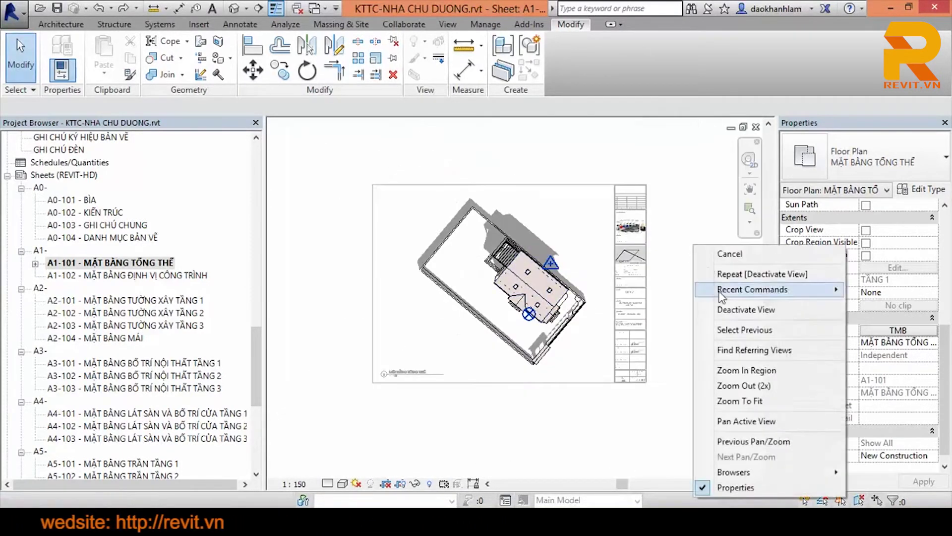
pyautogui.click(709, 310)
pyautogui.scroll(2, 570, 322)
pyautogui.moveTo(570, 322); pyautogui.dragTo(574, 376, button='middle')
pyautogui.scroll(-1, 573, 322)
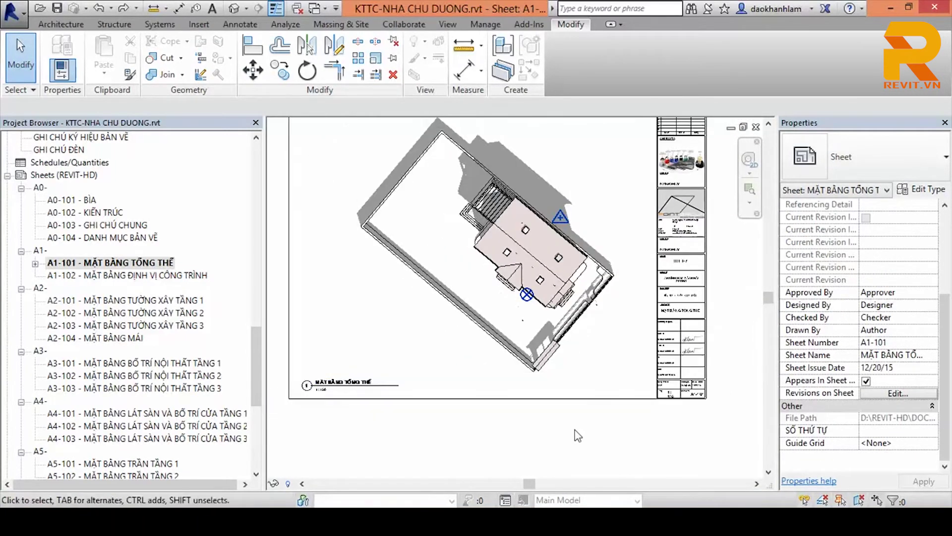
pyautogui.doubleClick(540, 316)
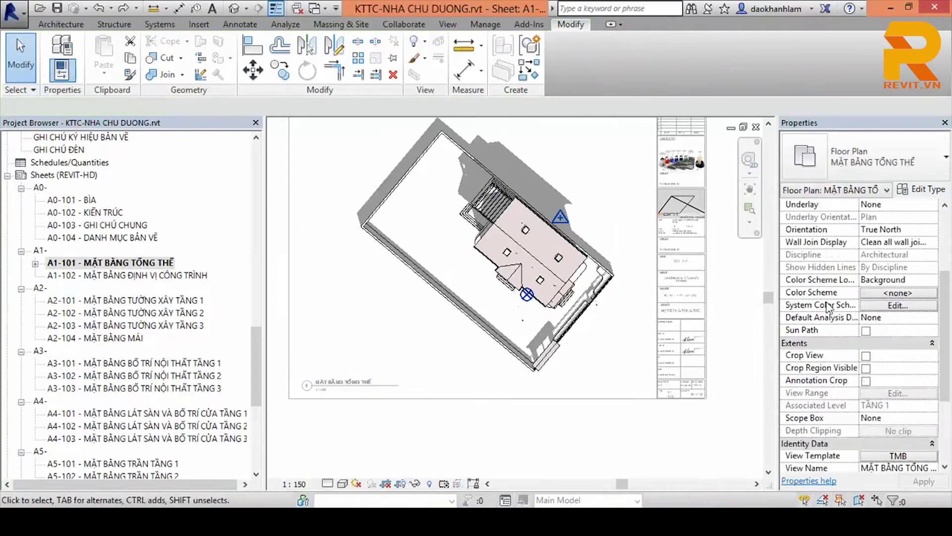
pyautogui.moveTo(944, 329); pyautogui.dragTo(949, 385)
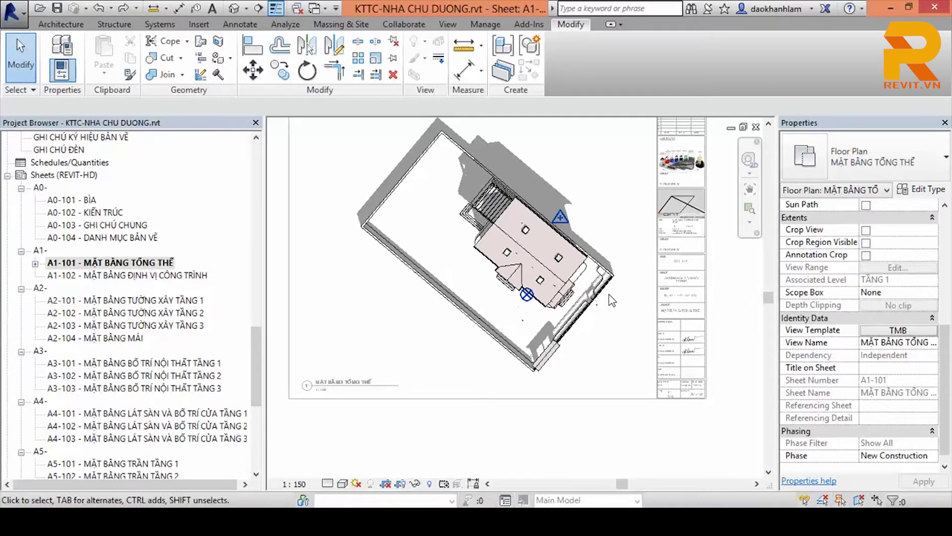
pyautogui.scroll(3, 526, 238)
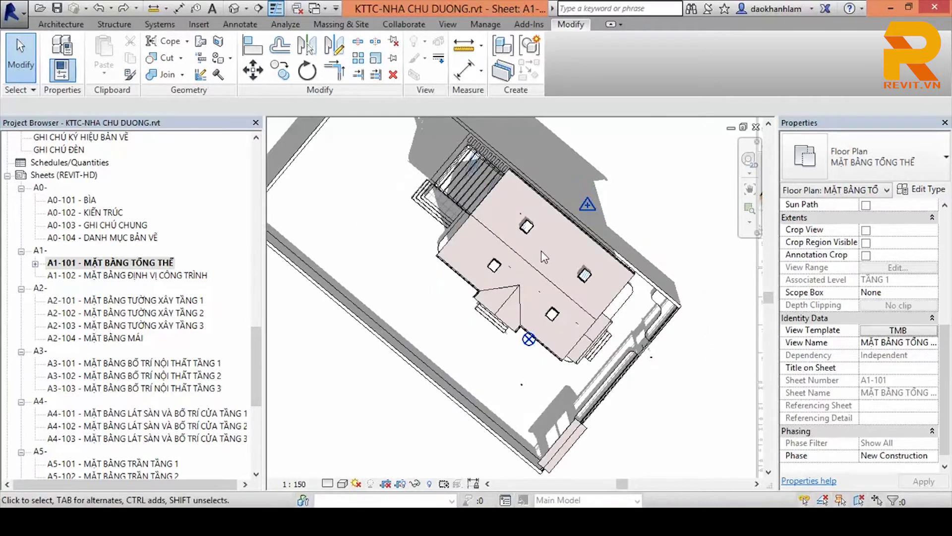
pyautogui.scroll(-1, 541, 251)
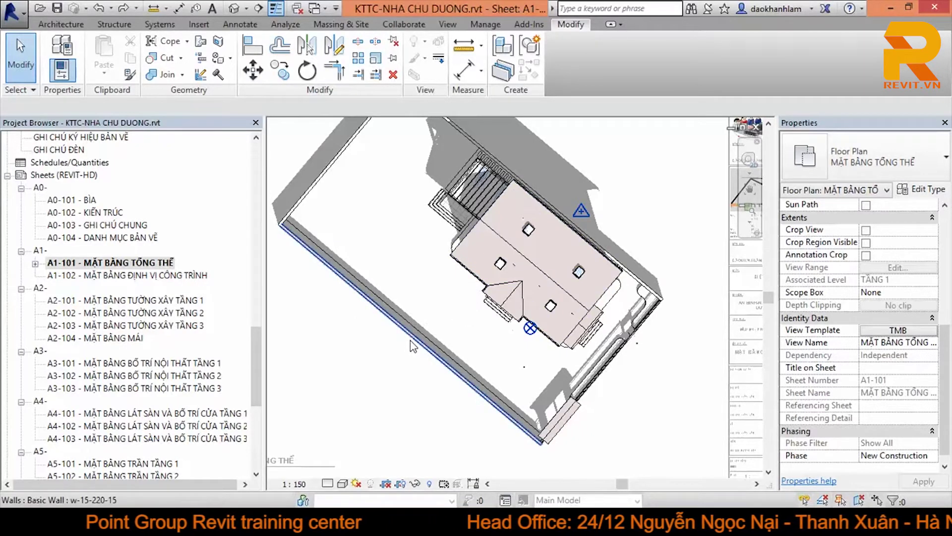
pyautogui.scroll(-2, 416, 327)
pyautogui.scroll(-1, 425, 296)
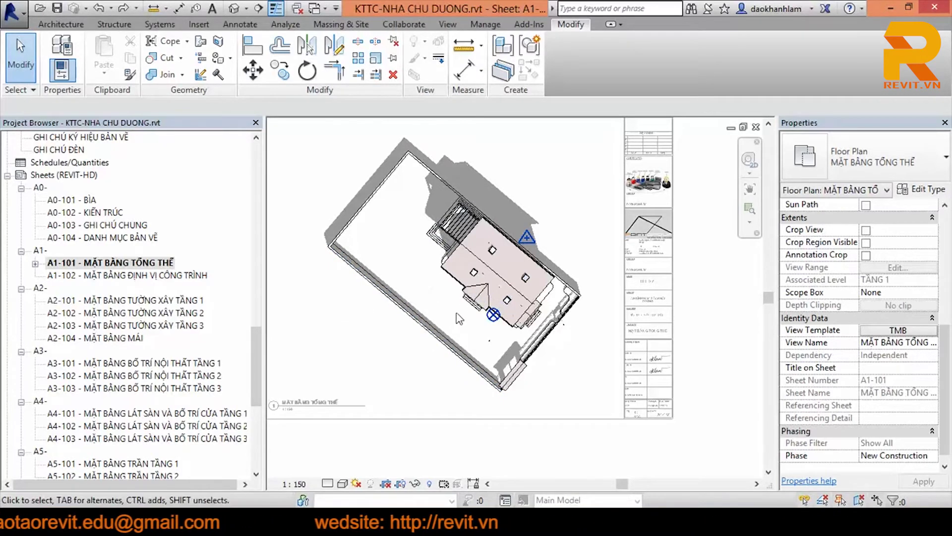
pyautogui.moveTo(592, 246); pyautogui.dragTo(592, 260, button='middle')
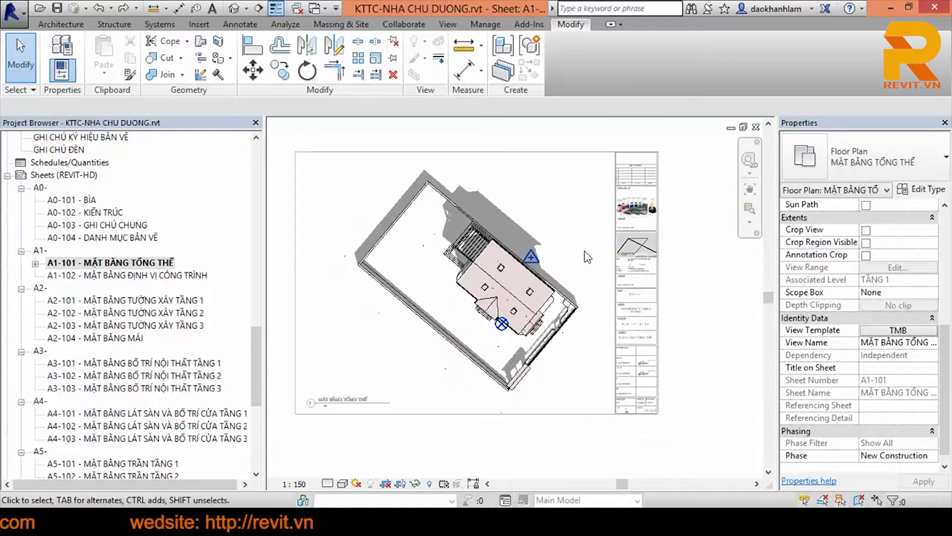
# Step: Deactivate the site plan viewport and return to sheet A1-101
pyautogui.scroll(-1, 589, 251)
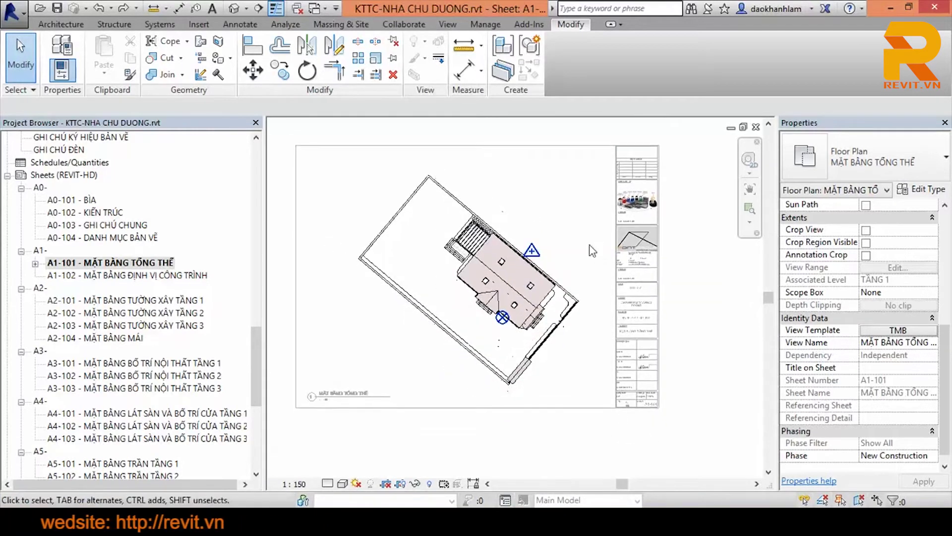
pyautogui.rightClick(686, 228)
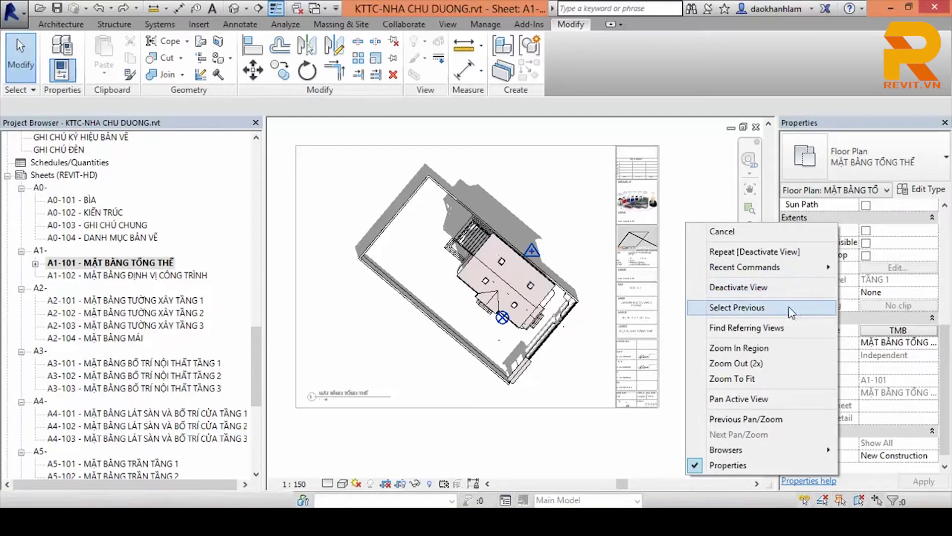
pyautogui.click(719, 288)
pyautogui.press('Escape')
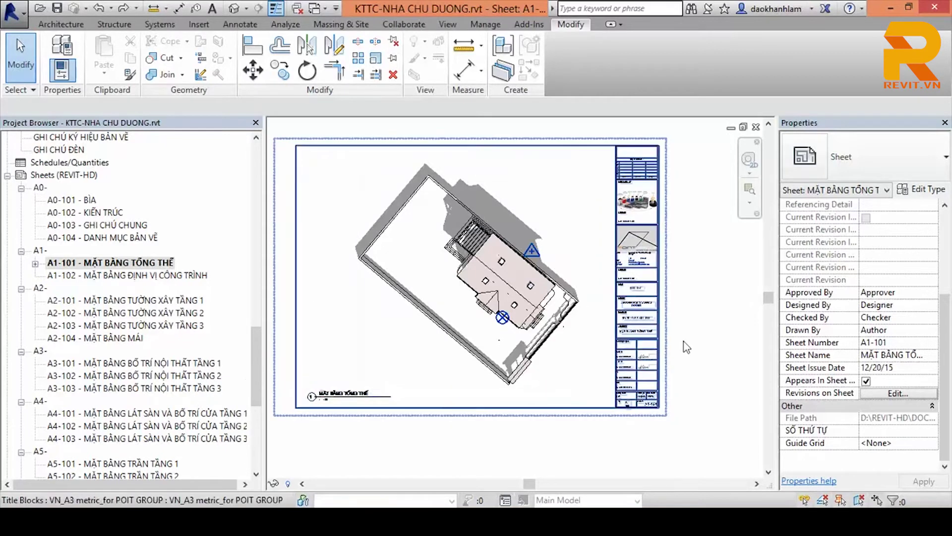
# Step: Zoom to fit (ZF) to see the whole A1-101 sheet with its site plan
pyautogui.scroll(2, 555, 268)
pyautogui.scroll(1, 556, 271)
pyautogui.moveTo(555, 272); pyautogui.dragTo(586, 272, button='middle')
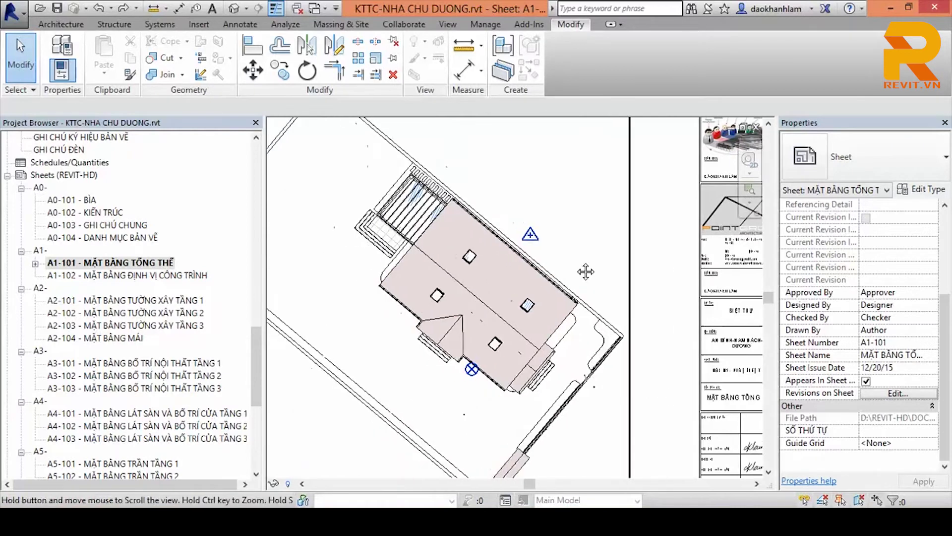
pyautogui.press('z')
pyautogui.press('f')
pyautogui.scroll(-3, 149, 298)
pyautogui.scroll(-1, 149, 298)
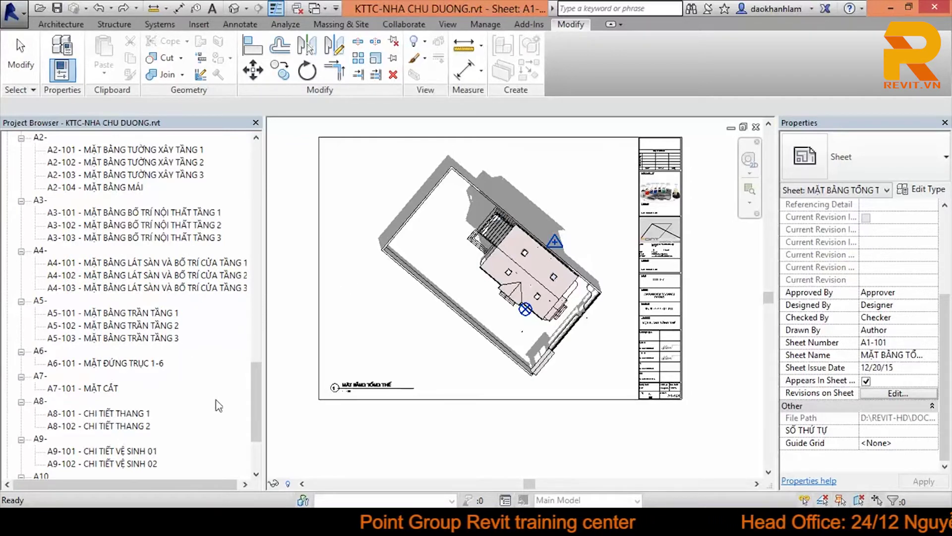
pyautogui.scroll(-2, 645, 397)
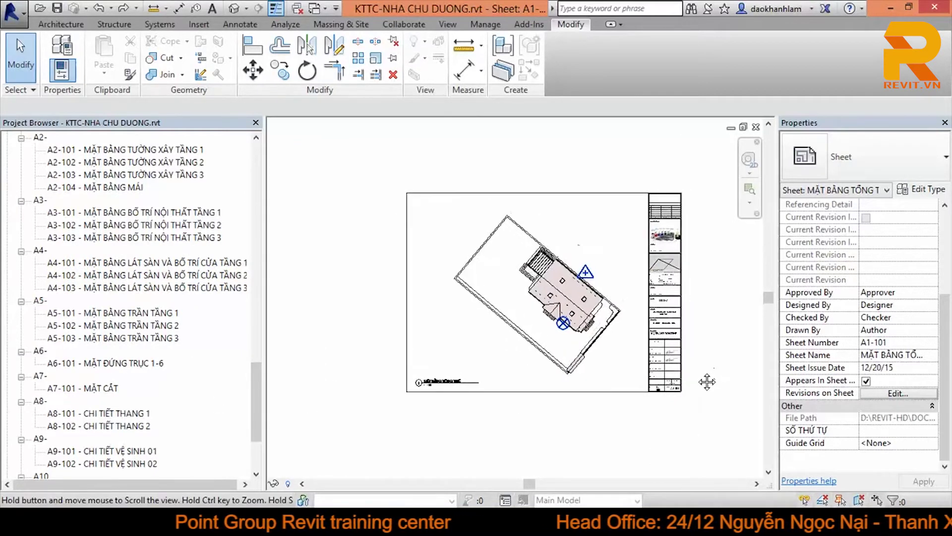
# Step: Pan to centre the site plan on the sheet, then open sheet A1-102
pyautogui.press('Escape')
pyautogui.scroll(4, 254, 375)
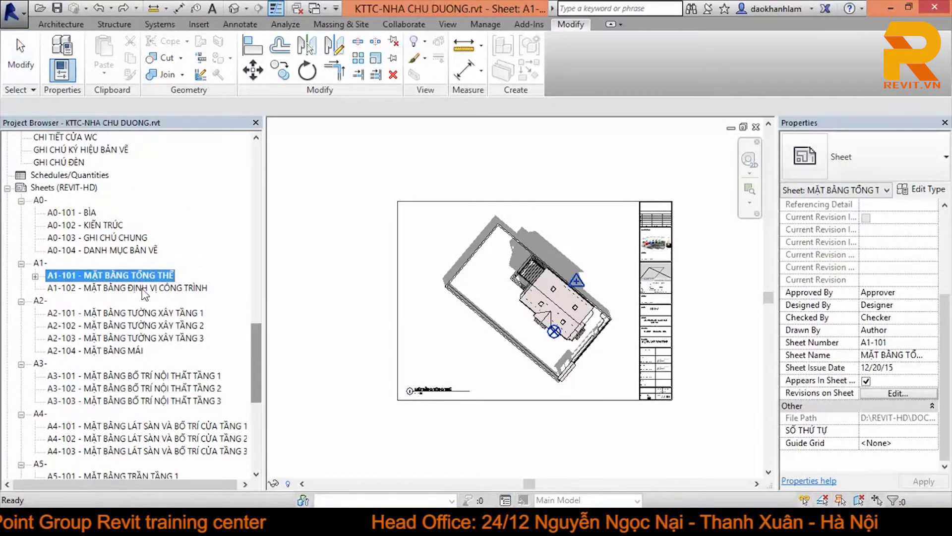
pyautogui.scroll(1, 620, 377)
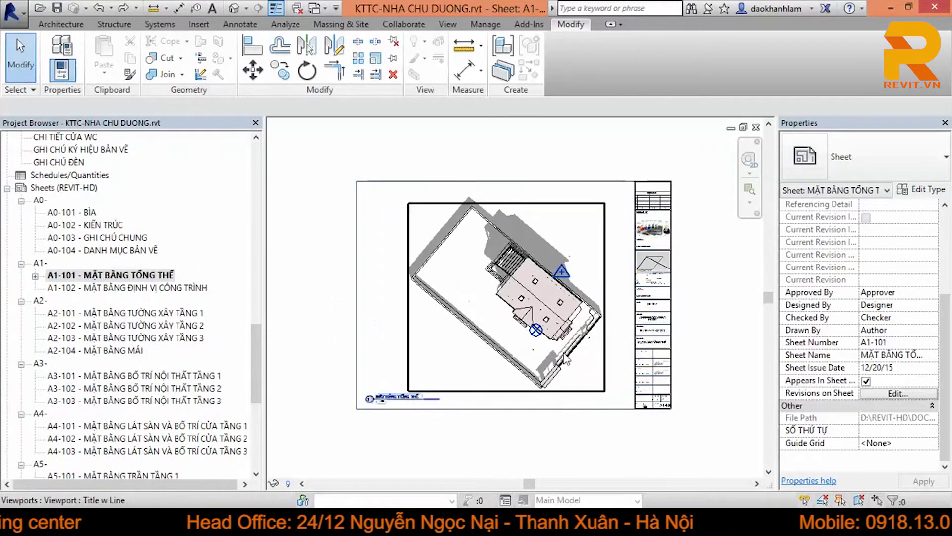
pyautogui.scroll(2, 572, 400)
pyautogui.moveTo(572, 400); pyautogui.dragTo(585, 424, button='middle')
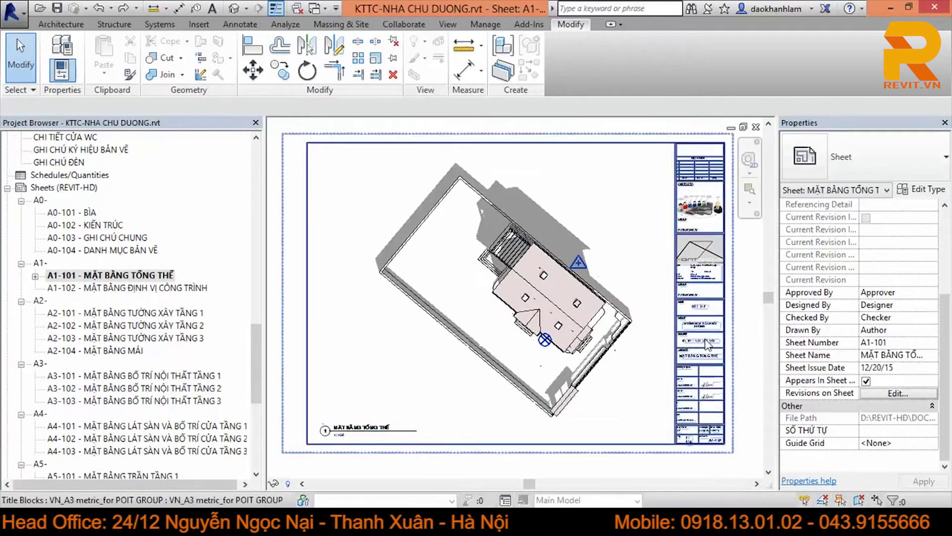
pyautogui.scroll(1, 538, 293)
pyautogui.scroll(-1, 509, 302)
pyautogui.scroll(-1, 508, 327)
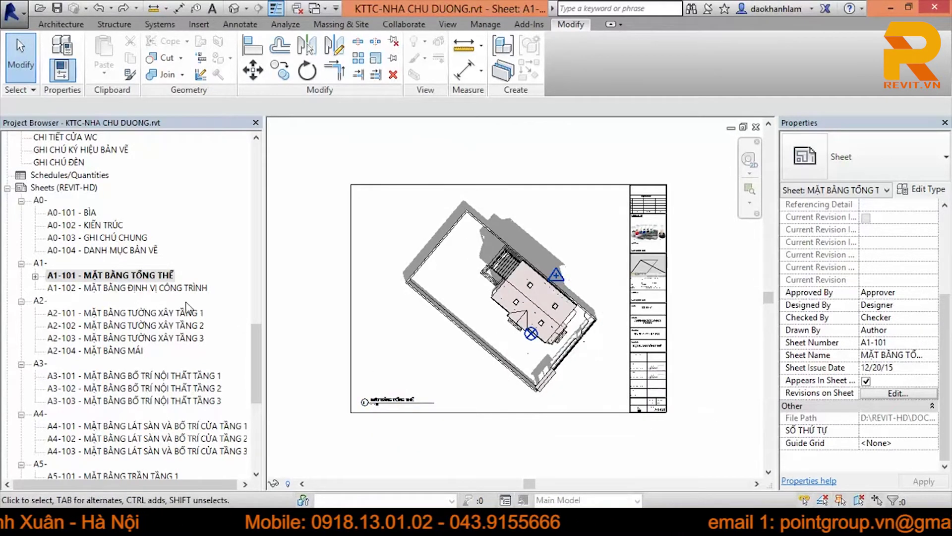
pyautogui.doubleClick(176, 287)
# Step: Place the MẶT BẰNG ĐỊNH VỊ CÔNG TRÌNH plan on sheet A1-102
pyautogui.scroll(15, 177, 343)
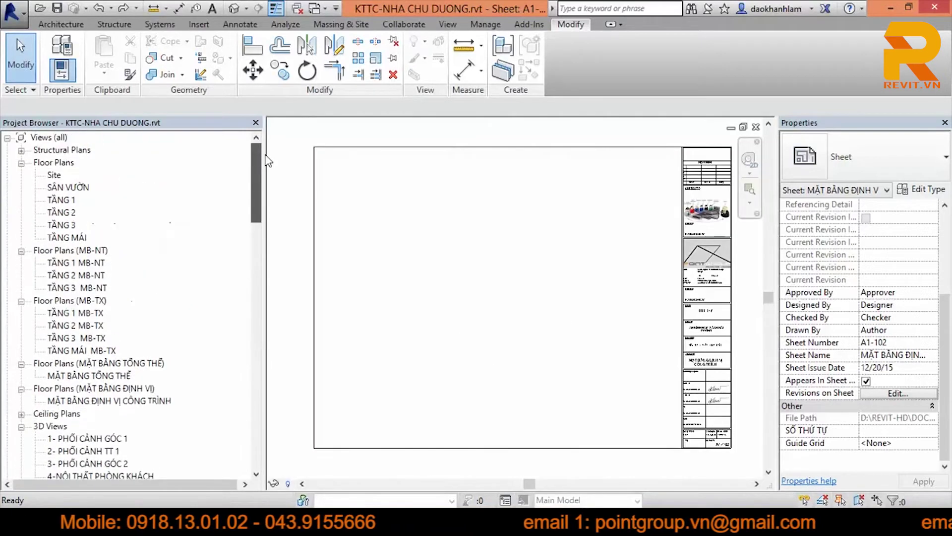
pyautogui.click(139, 402)
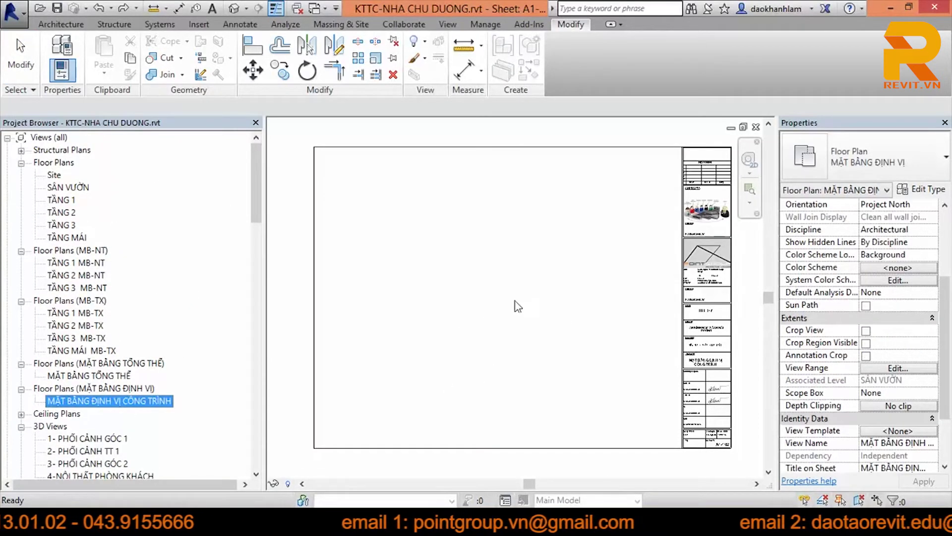
pyautogui.click(514, 304)
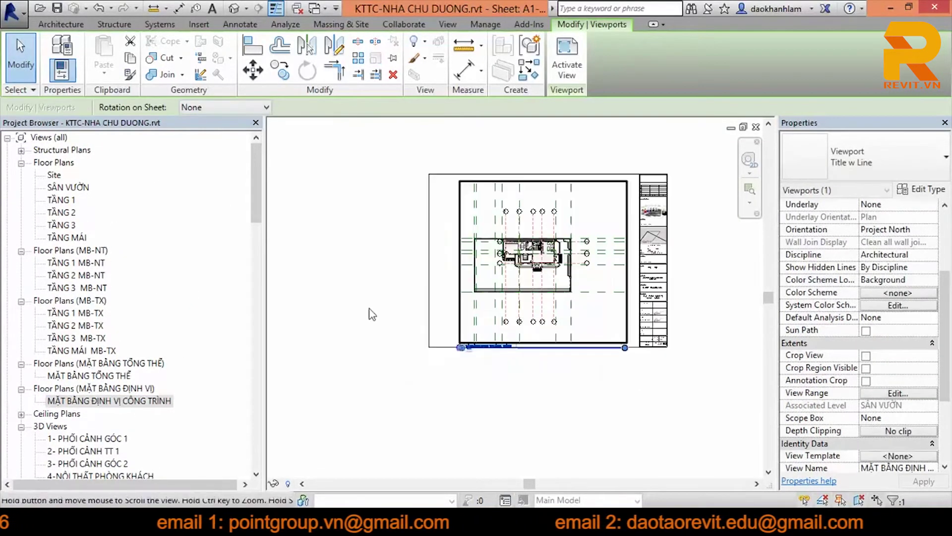
pyautogui.moveTo(257, 187); pyautogui.dragTo(256, 377)
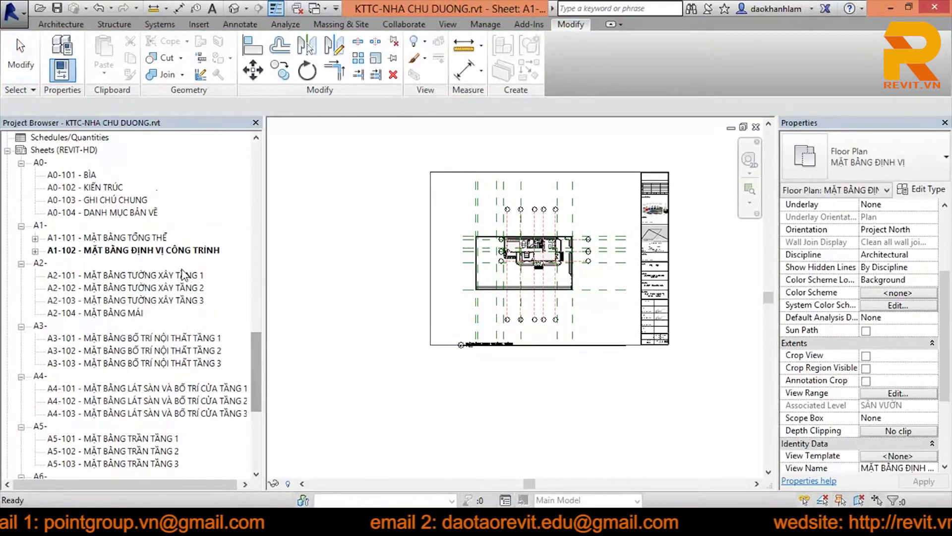
# Step: Place the TẦNG 1 MB-TX plan on sheet A2-101 and set its view scale to 1:50
pyautogui.doubleClick(183, 274)
pyautogui.moveTo(256, 371); pyautogui.dragTo(257, 193)
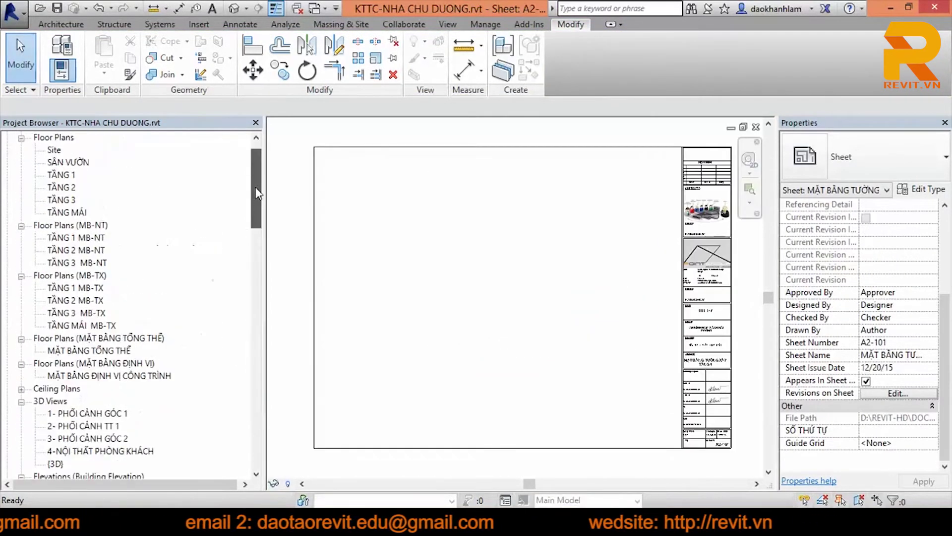
pyautogui.click(75, 288)
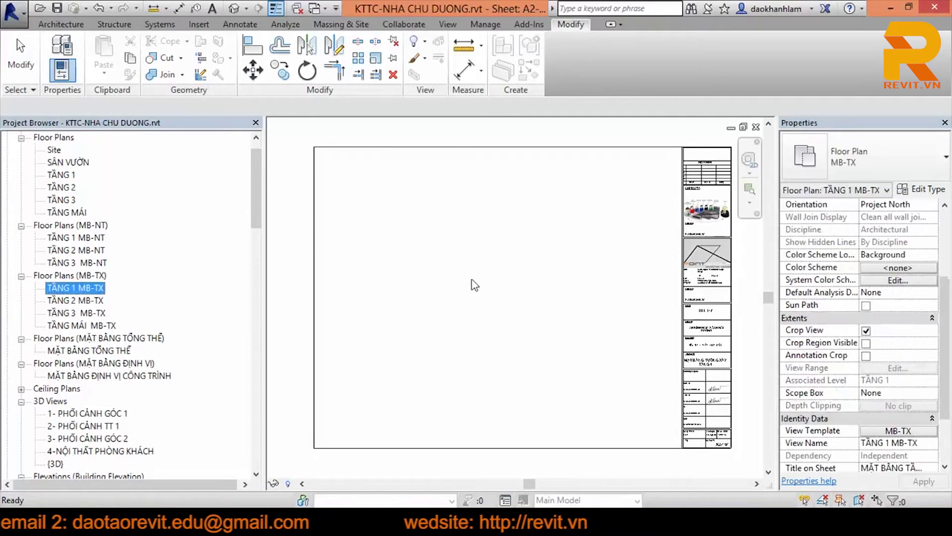
pyautogui.click(513, 292)
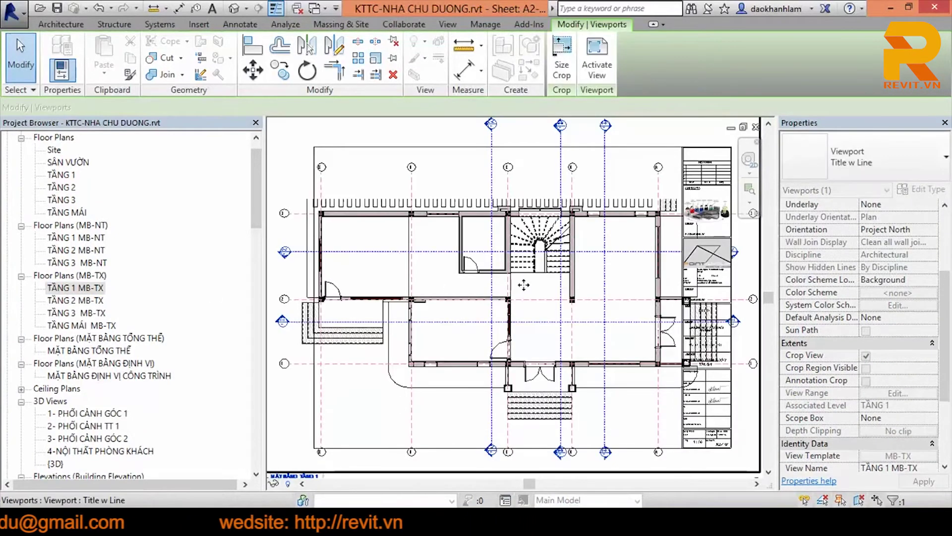
pyautogui.scroll(-2, 523, 284)
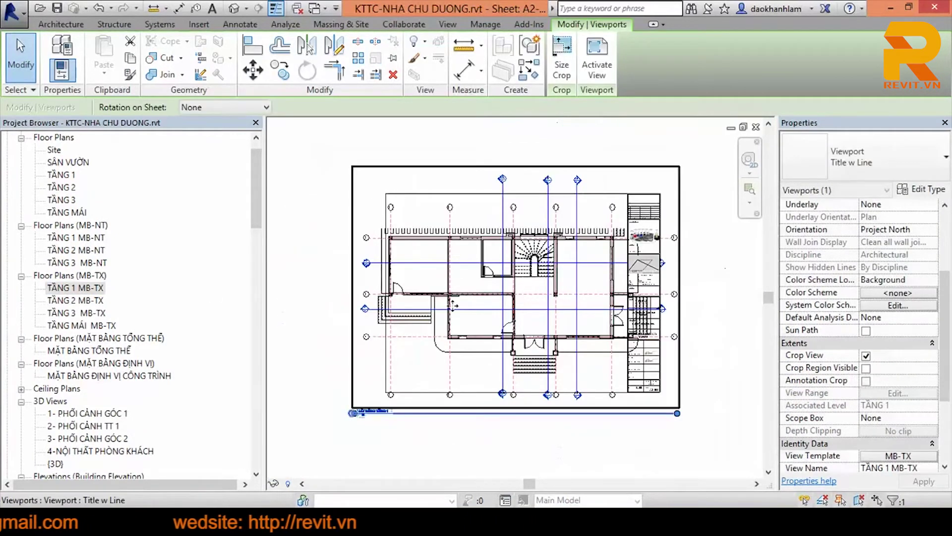
pyautogui.doubleClick(324, 393)
pyautogui.click(296, 483)
pyautogui.click(308, 392)
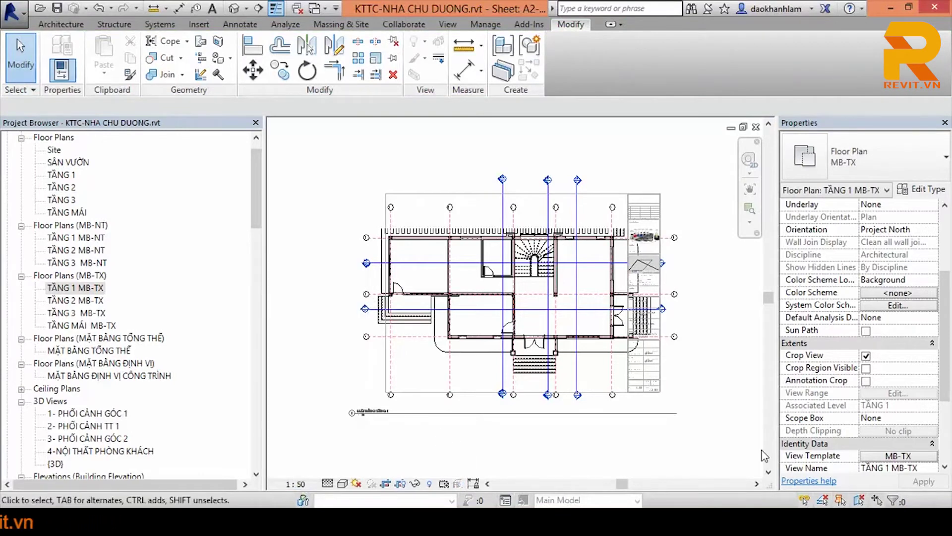
pyautogui.click(899, 455)
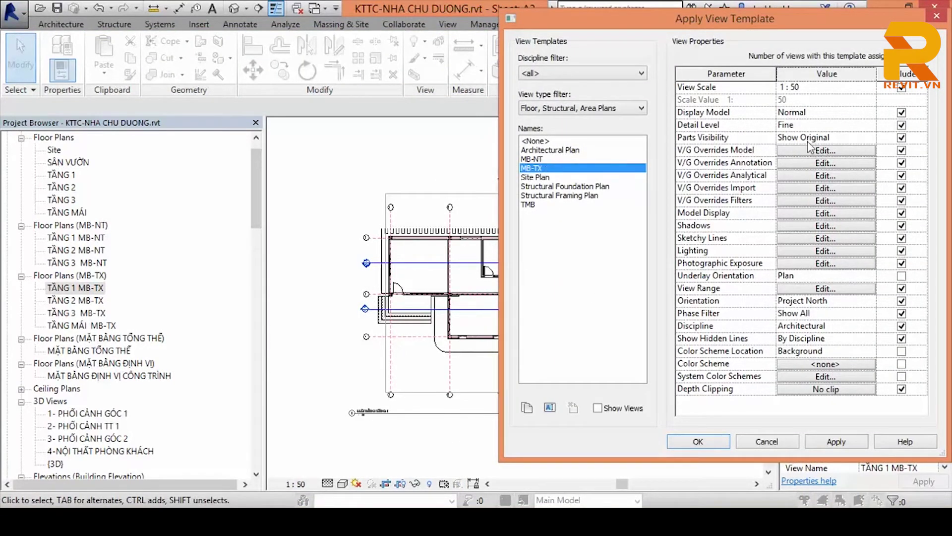
# Step: Set the MB-TX view template's scale to a custom 1:75
pyautogui.click(870, 88)
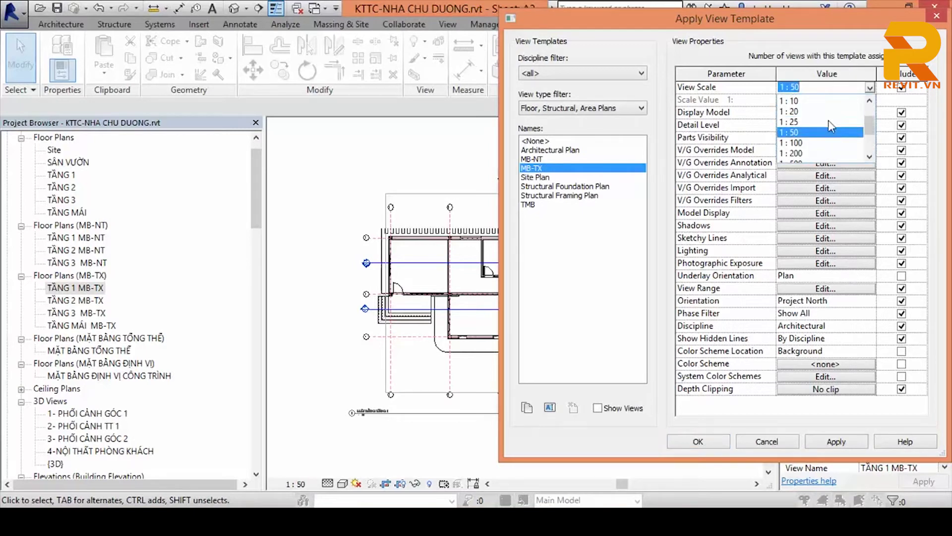
pyautogui.click(792, 100)
pyautogui.write('75')
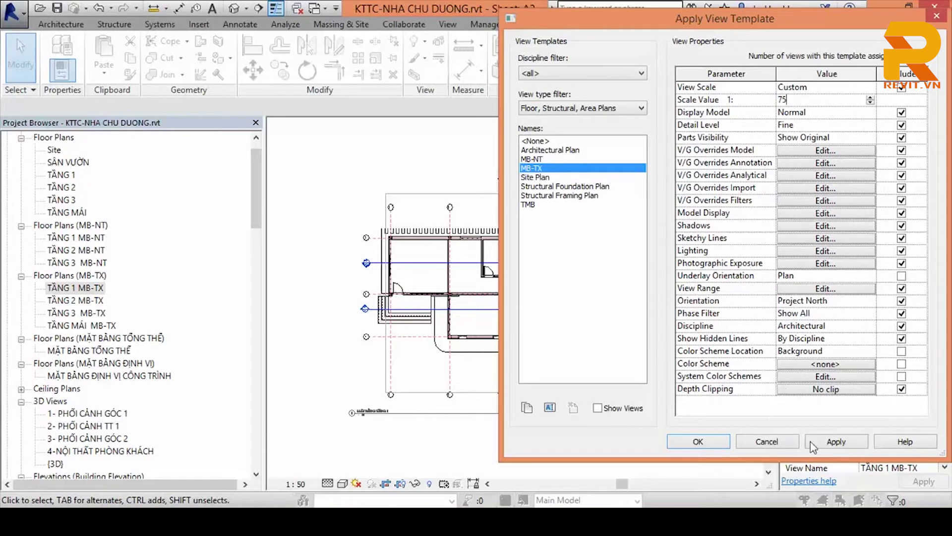
pyautogui.click(837, 442)
pyautogui.click(698, 441)
# Step: Deactivate the view, dismiss the save prompt, and centre the TẦNG 1 MB-TX viewport on A2-101
pyautogui.rightClick(591, 265)
pyautogui.click(642, 76)
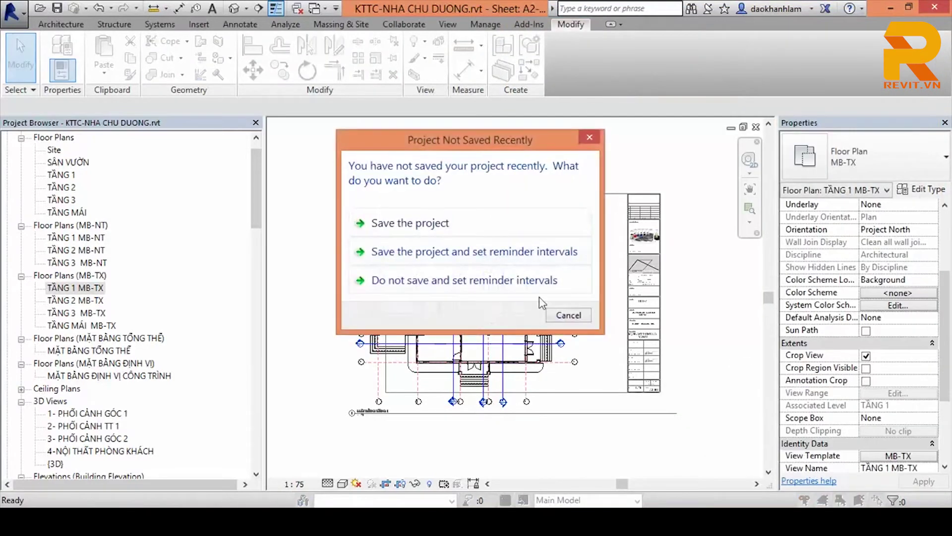
pyautogui.click(578, 321)
pyautogui.moveTo(373, 328); pyautogui.dragTo(416, 287)
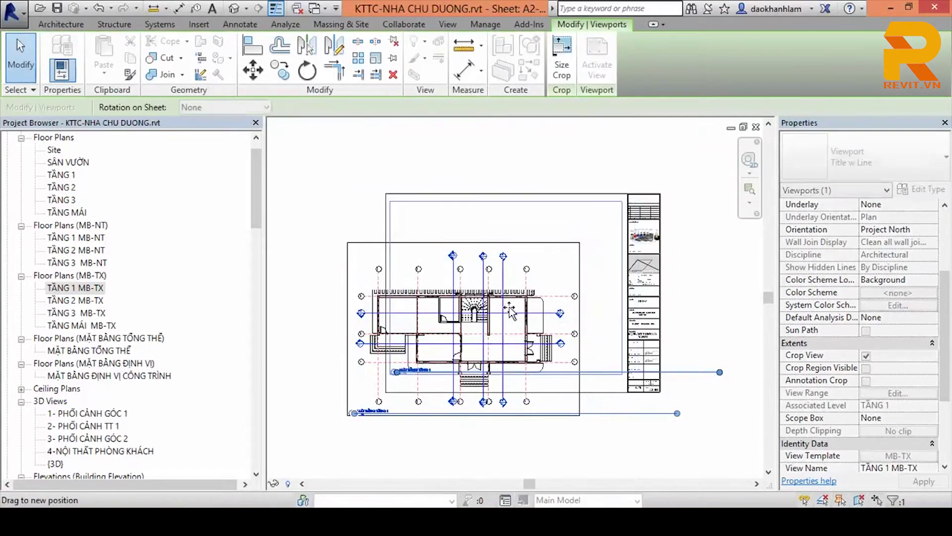
pyautogui.moveTo(256, 195); pyautogui.dragTo(257, 384)
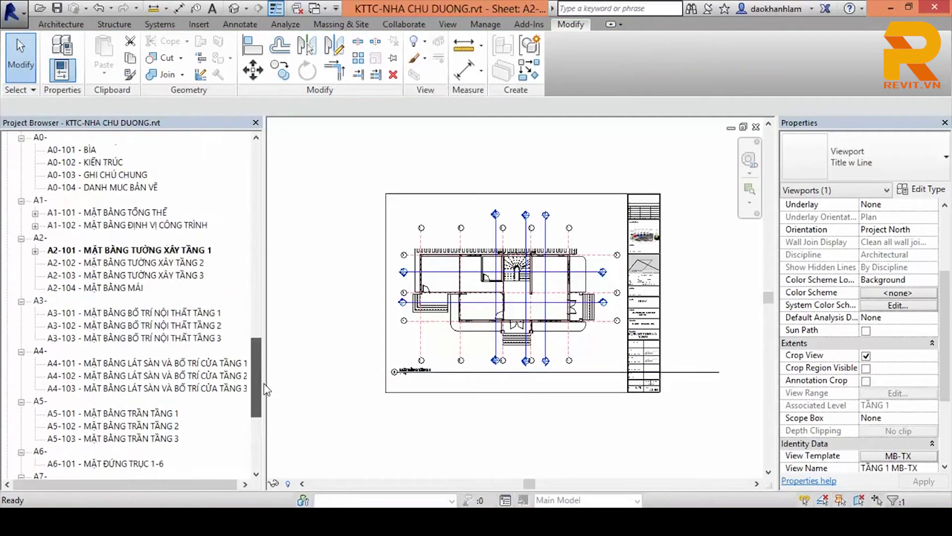
pyautogui.doubleClick(188, 262)
# Step: Place the TẦNG 2 MB-TX plan on sheet A2-102
pyautogui.moveTo(256, 377); pyautogui.dragTo(257, 165)
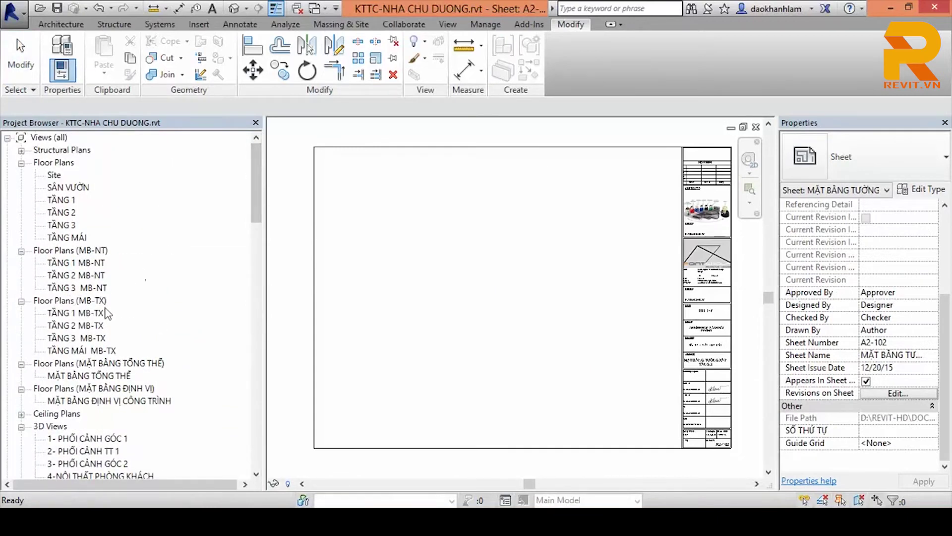
pyautogui.moveTo(95, 327); pyautogui.dragTo(480, 331)
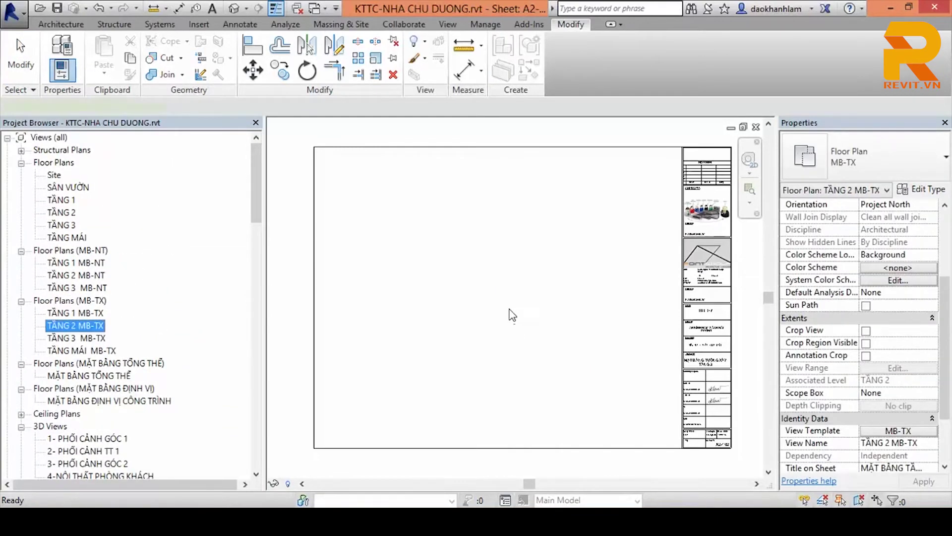
pyautogui.click(504, 296)
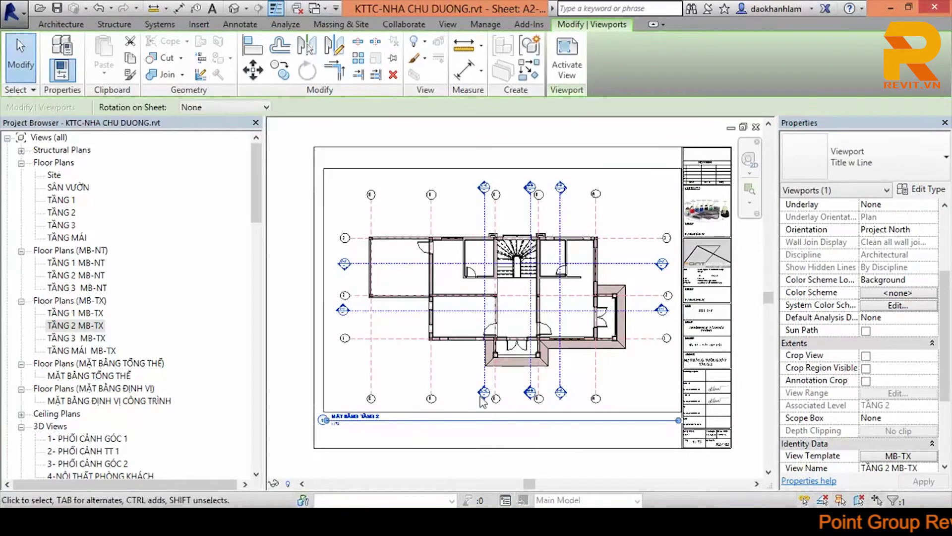
pyautogui.scroll(-2, 482, 401)
pyautogui.moveTo(481, 392)
pyautogui.mouseDown(button='middle')
pyautogui.moveTo(446, 387)
pyautogui.moveTo(457, 327)
pyautogui.mouseUp(button='middle')
pyautogui.click(445, 387)
# Step: Open sheet A2-103 and place the TẦNG 3 MB-TX plan on it
pyautogui.moveTo(256, 185); pyautogui.dragTo(259, 391)
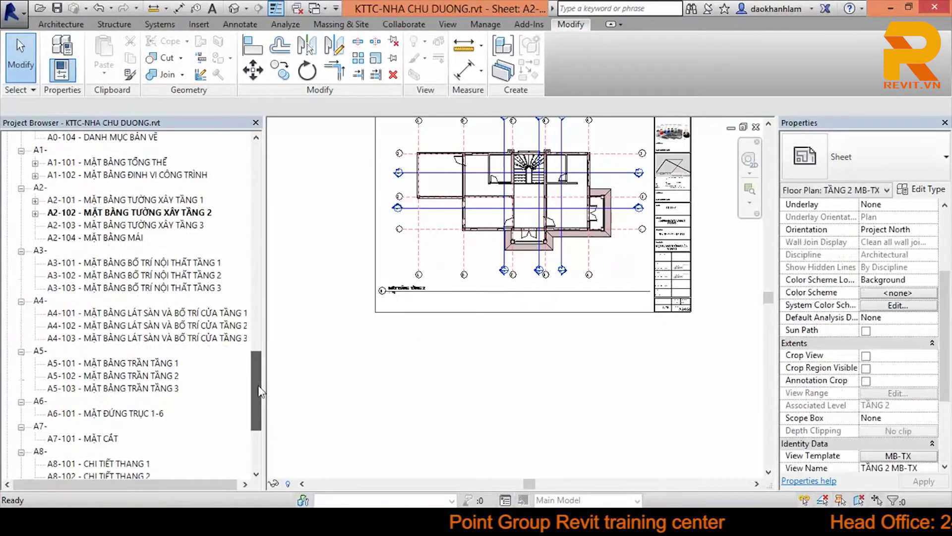
pyautogui.press('Down')
pyautogui.press('Return')
pyautogui.moveTo(259, 375)
pyautogui.mouseDown()
pyautogui.moveTo(269, 181)
pyautogui.moveTo(268, 197)
pyautogui.mouseUp()
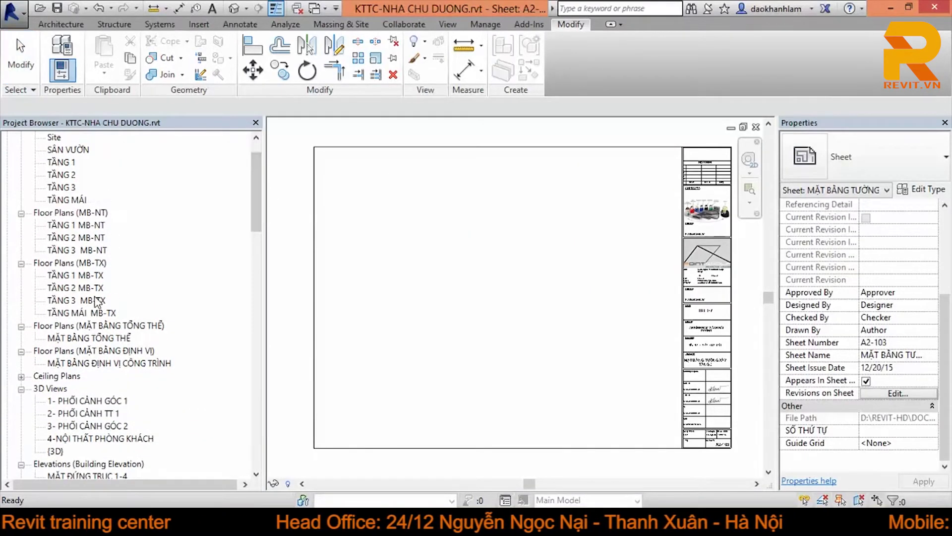
pyautogui.moveTo(100, 301); pyautogui.dragTo(143, 308)
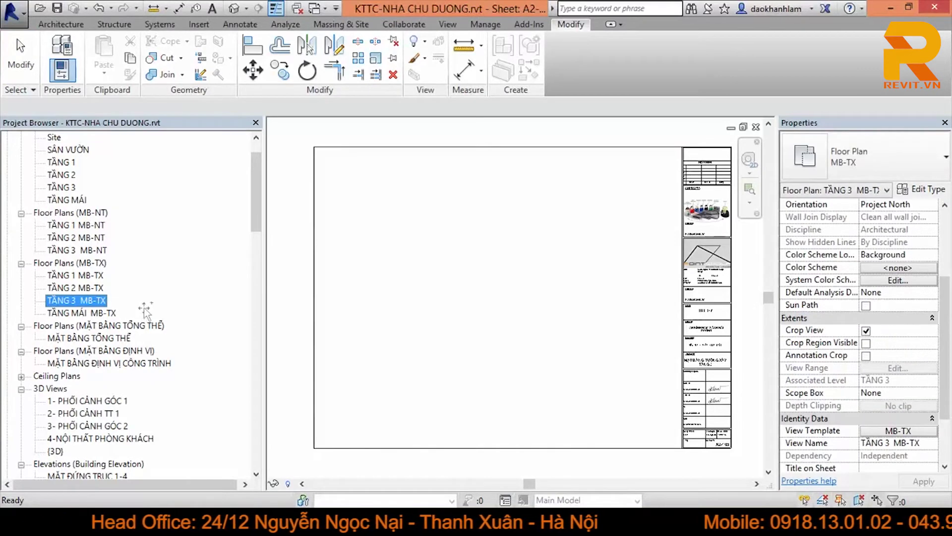
pyautogui.click(497, 293)
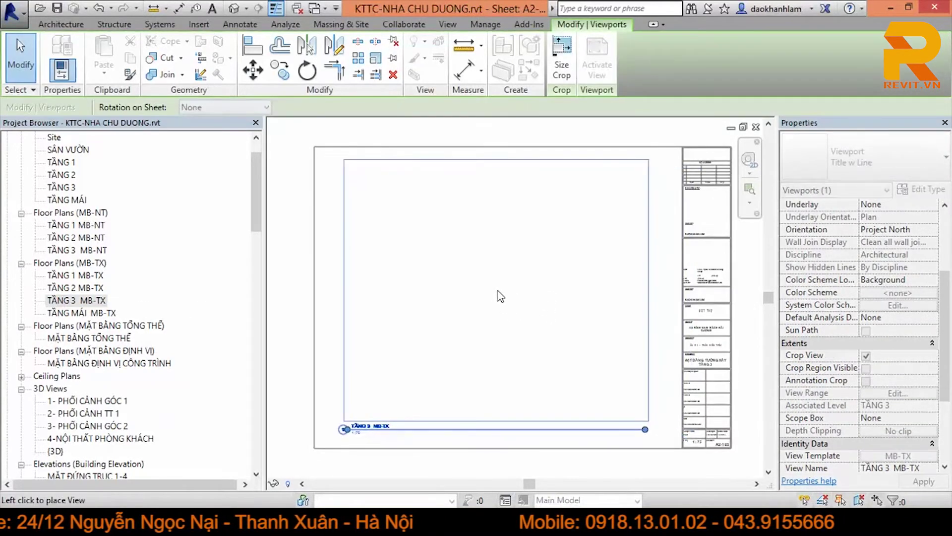
# Step: Zoom in to check the TẦNG 3 MB-TX viewport and its title on A2-103
pyautogui.scroll(3, 377, 397)
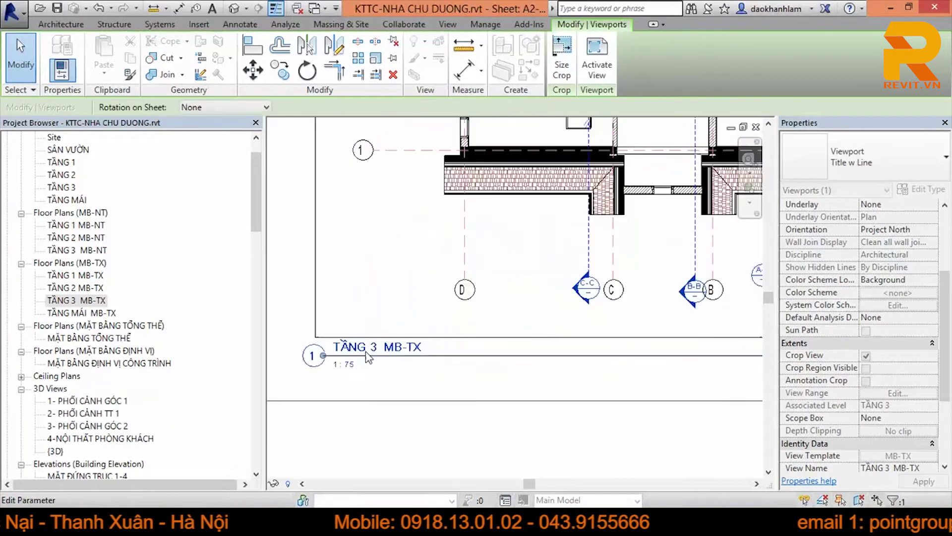
pyautogui.scroll(3, 401, 369)
pyautogui.scroll(2, 357, 372)
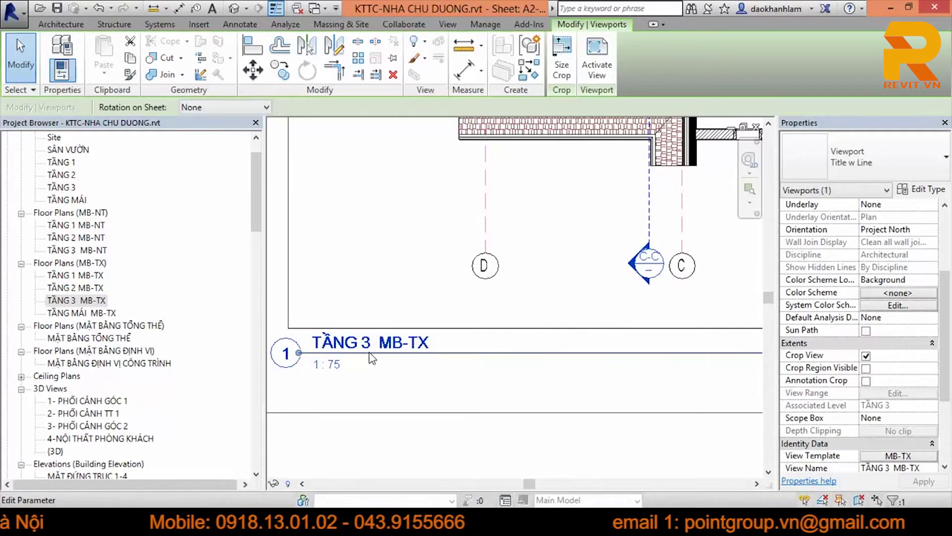
pyautogui.scroll(-2, 367, 358)
pyautogui.scroll(-2, 387, 354)
pyautogui.scroll(-2, 377, 356)
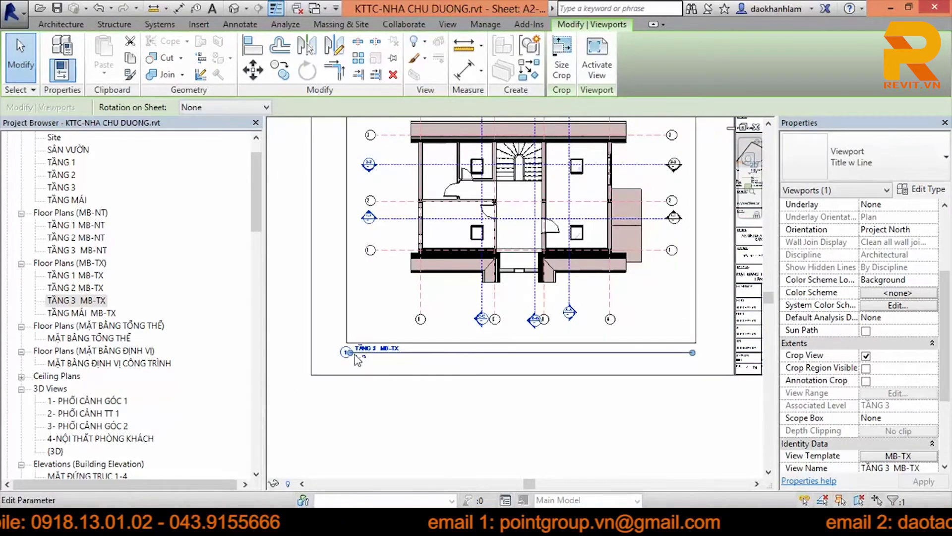
pyautogui.scroll(1, 392, 356)
pyautogui.scroll(1, 397, 387)
pyautogui.scroll(-1, 405, 426)
pyautogui.scroll(1, 377, 357)
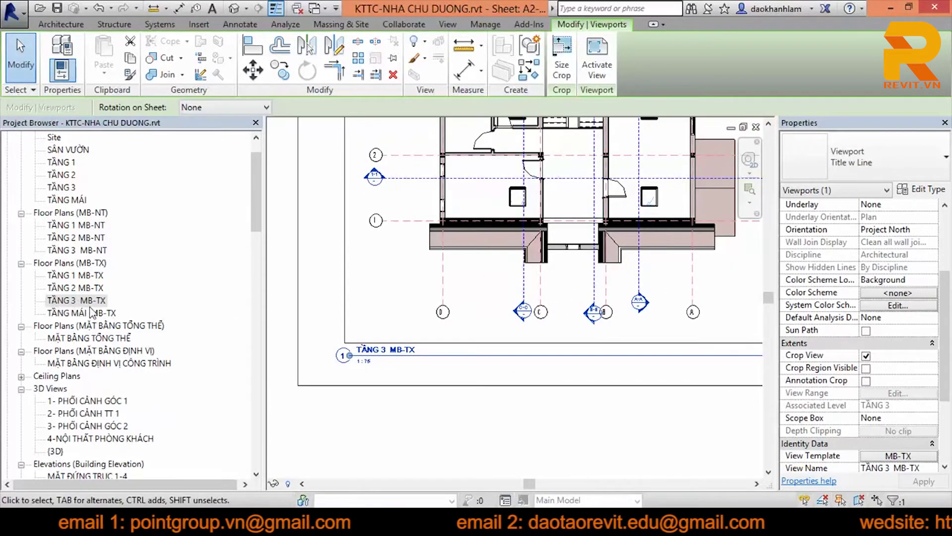
pyautogui.scroll(-1, 496, 298)
pyautogui.scroll(-1, 501, 293)
pyautogui.moveTo(501, 298); pyautogui.dragTo(499, 323, button='middle')
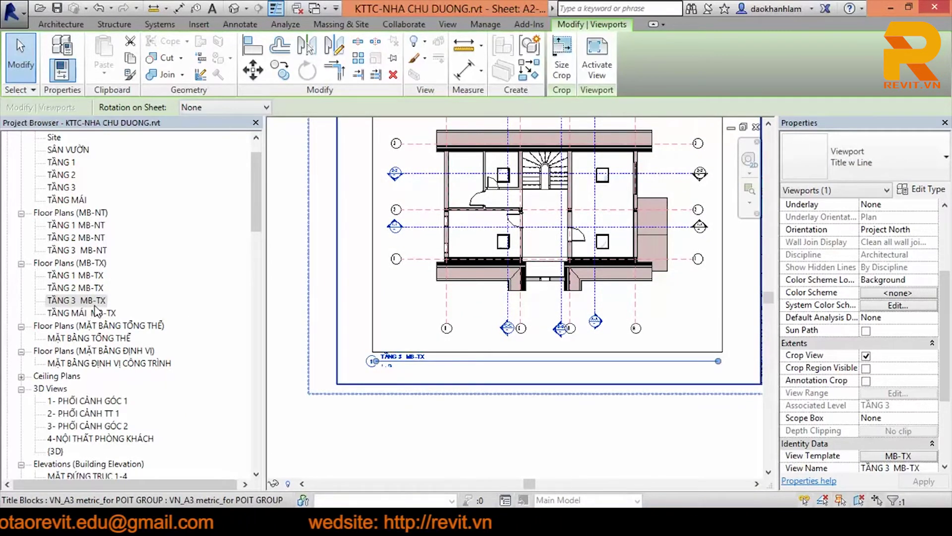
pyautogui.scroll(-3, 553, 338)
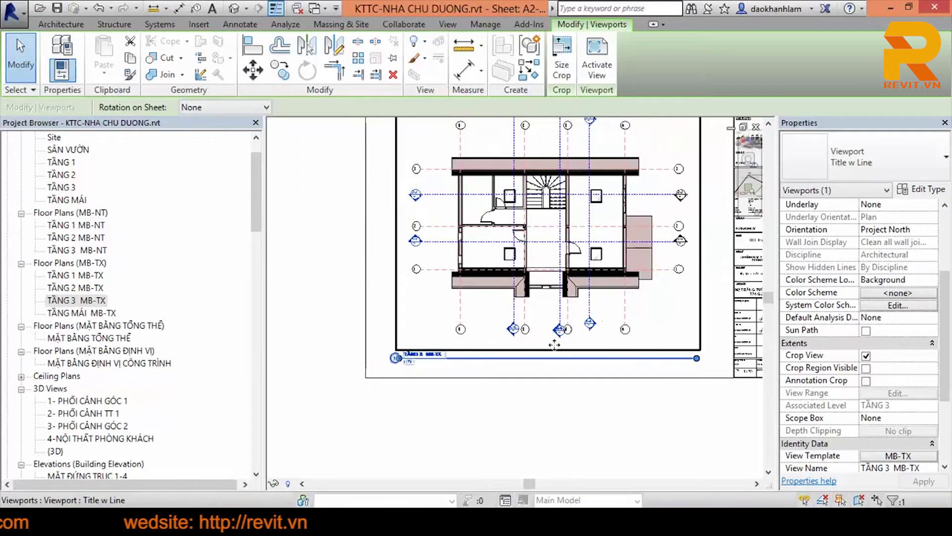
pyautogui.click(574, 442)
pyautogui.hotkey('ctrl', 'Left')
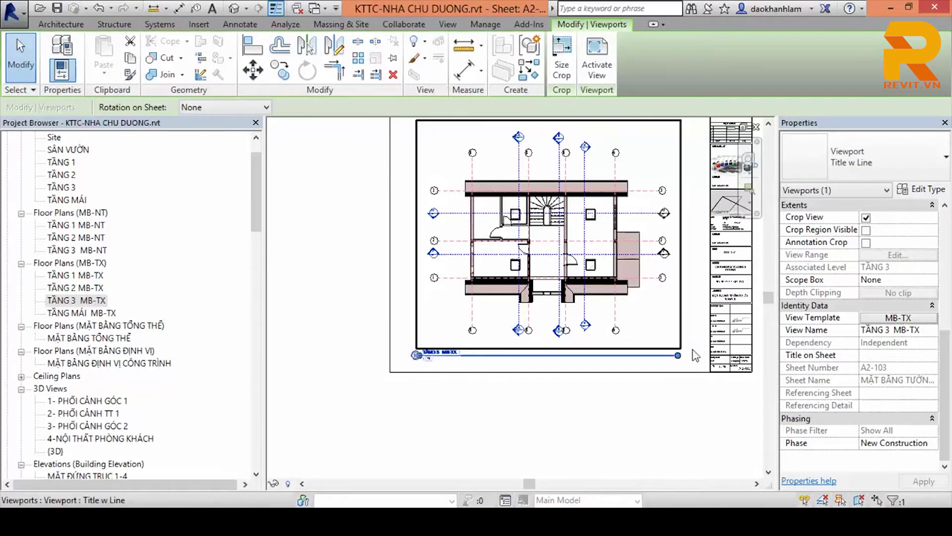
# Step: Set the TẦNG 3 MB-TX viewport's Title on Sheet to 'MẶT BẰNG TẦNG ÁP MÁI', then deselect it
pyautogui.click(867, 356)
pyautogui.click(874, 355)
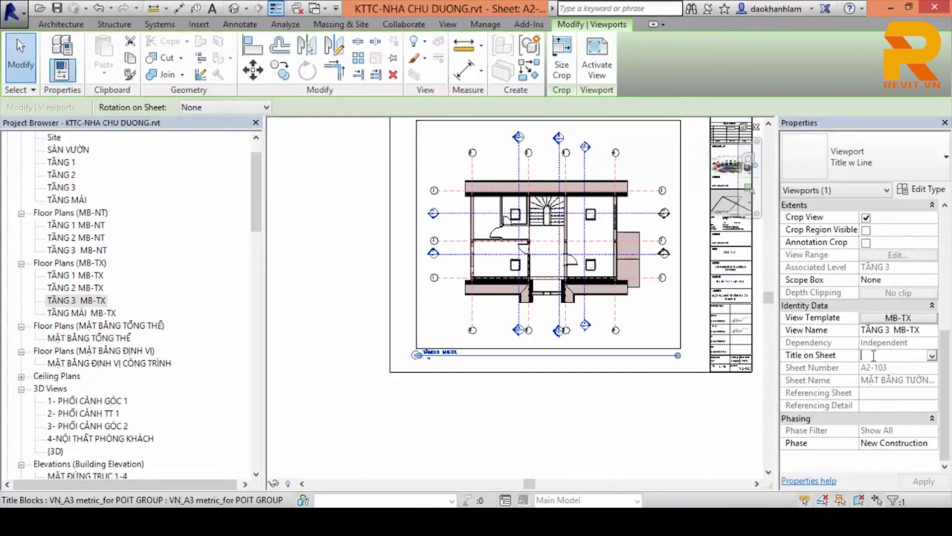
pyautogui.write('MẶT BẰ')
pyautogui.write('G TA')
pyautogui.write('G TẦNG ÁP MÁI')
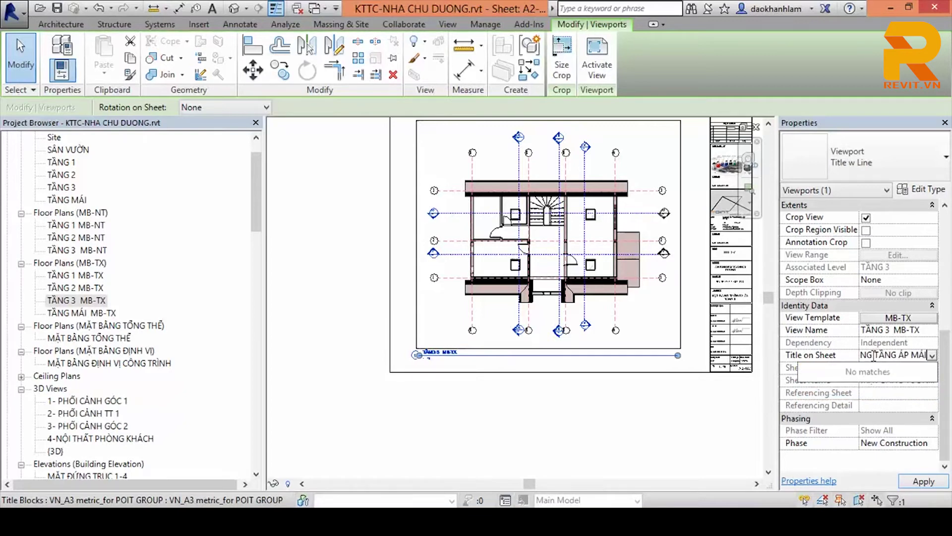
pyautogui.press('Return')
pyautogui.scroll(2, 423, 357)
pyautogui.scroll(3, 404, 365)
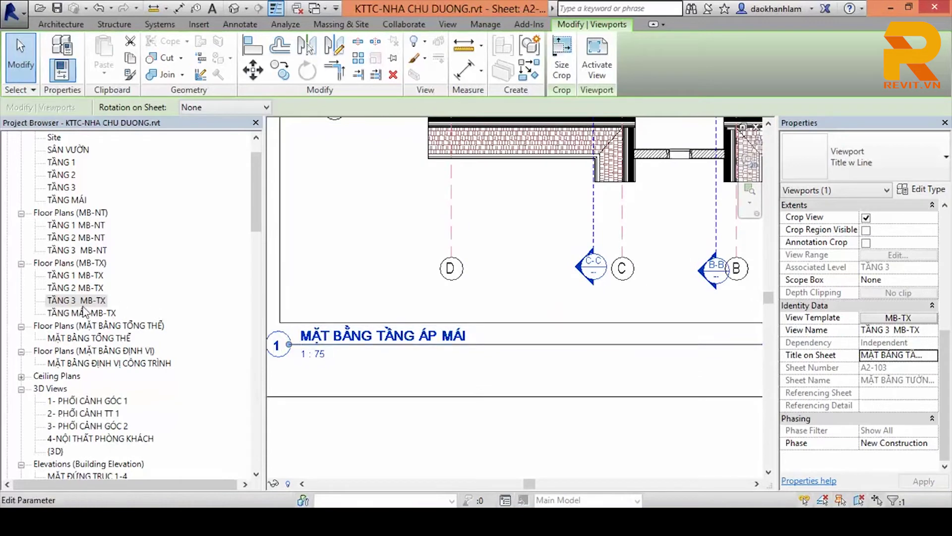
pyautogui.scroll(-3, 370, 353)
pyautogui.scroll(-2, 389, 350)
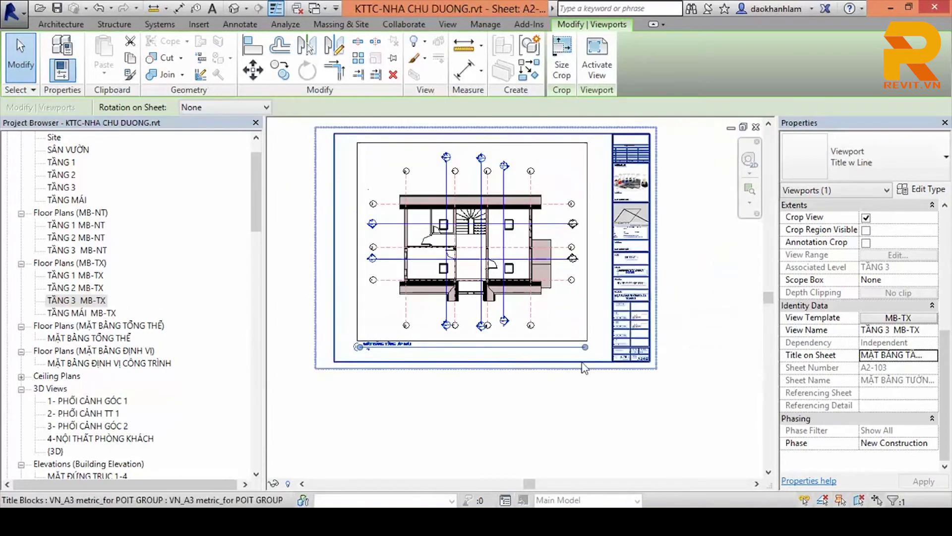
pyautogui.click(451, 391)
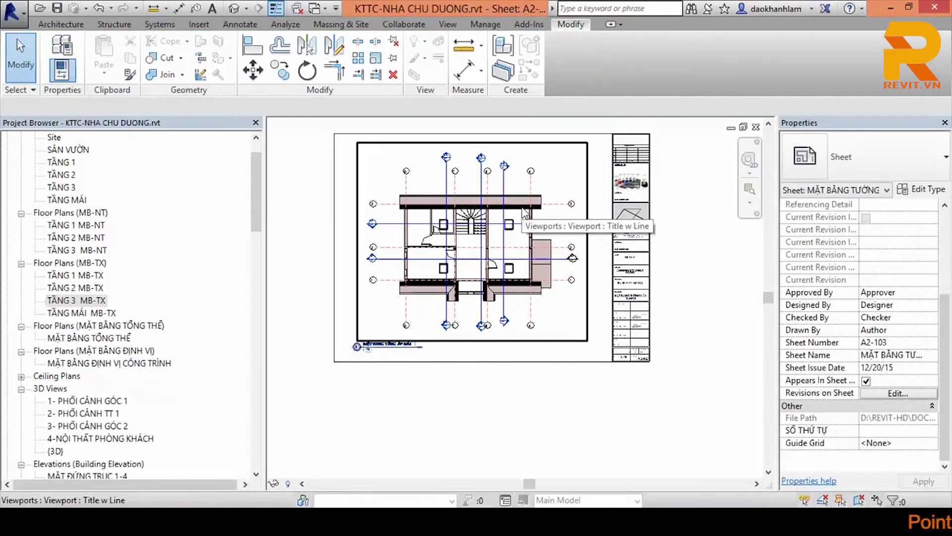
pyautogui.scroll(1, 631, 311)
pyautogui.scroll(2, 631, 311)
pyautogui.scroll(3, 631, 311)
pyautogui.scroll(1, 631, 311)
pyautogui.moveTo(579, 277); pyautogui.dragTo(569, 291, button='middle')
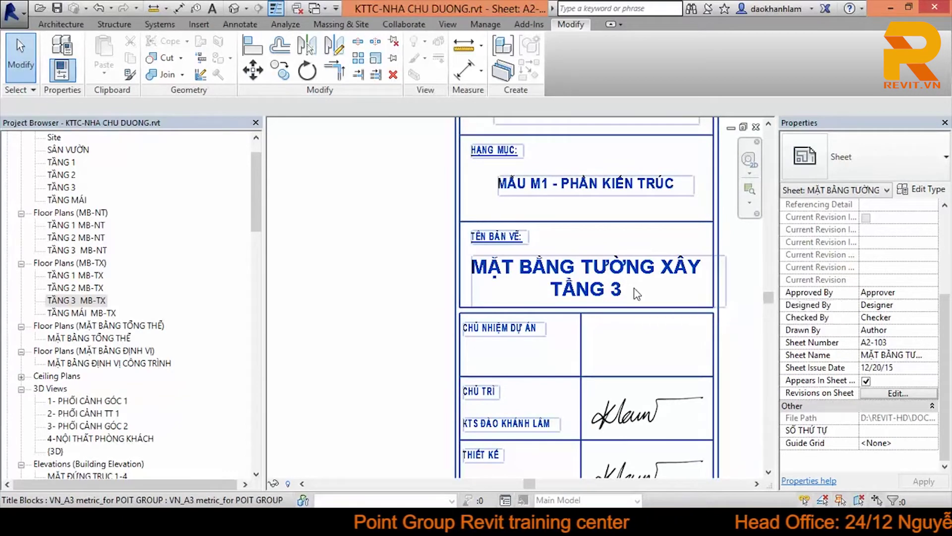
pyautogui.scroll(-2, 640, 293)
pyautogui.scroll(-3, 631, 292)
pyautogui.scroll(-2, 631, 293)
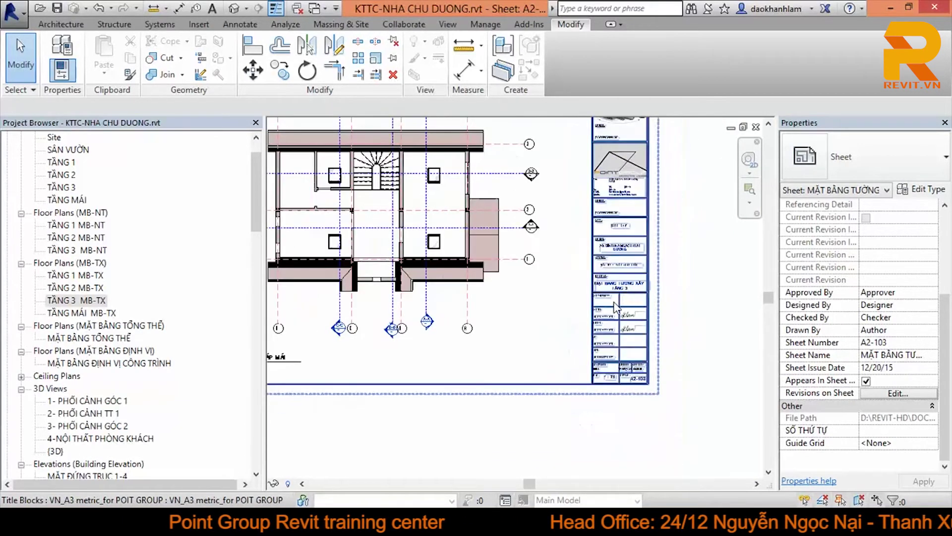
pyautogui.moveTo(585, 307)
pyautogui.mouseDown(button='middle')
pyautogui.moveTo(530, 342)
pyautogui.moveTo(506, 372)
pyautogui.mouseUp(button='middle')
pyautogui.scroll(4, 531, 341)
pyautogui.scroll(-3, 506, 372)
pyautogui.scroll(3, 697, 320)
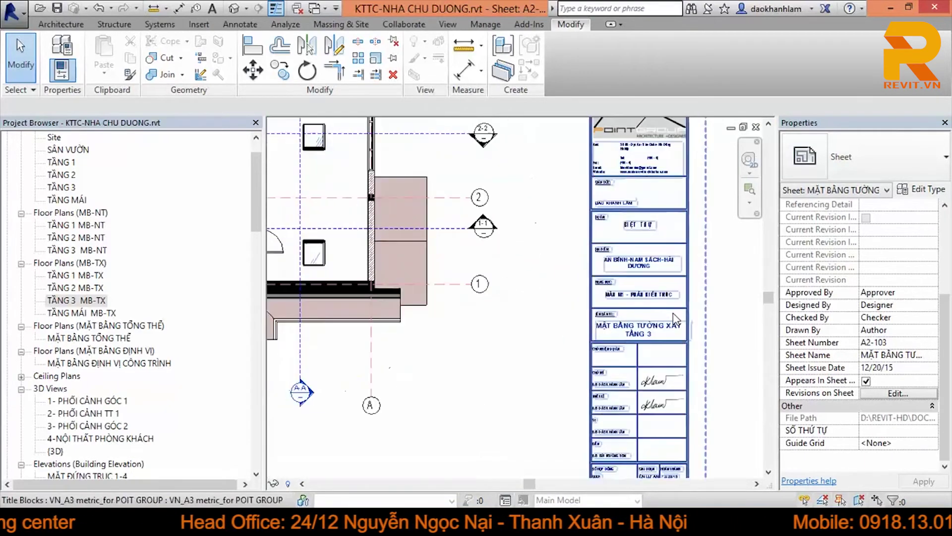
pyautogui.scroll(2, 645, 347)
pyautogui.click(603, 377)
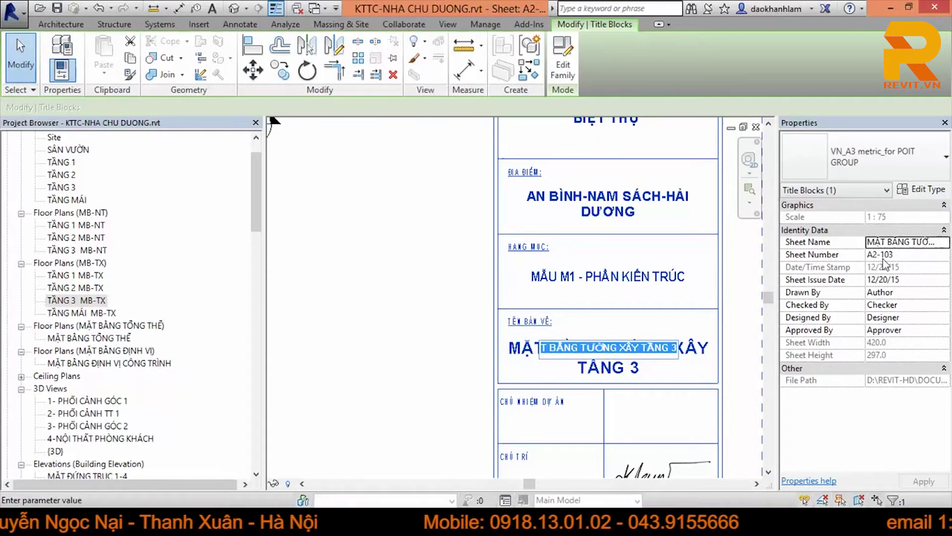
pyautogui.click(923, 243)
pyautogui.click(943, 243)
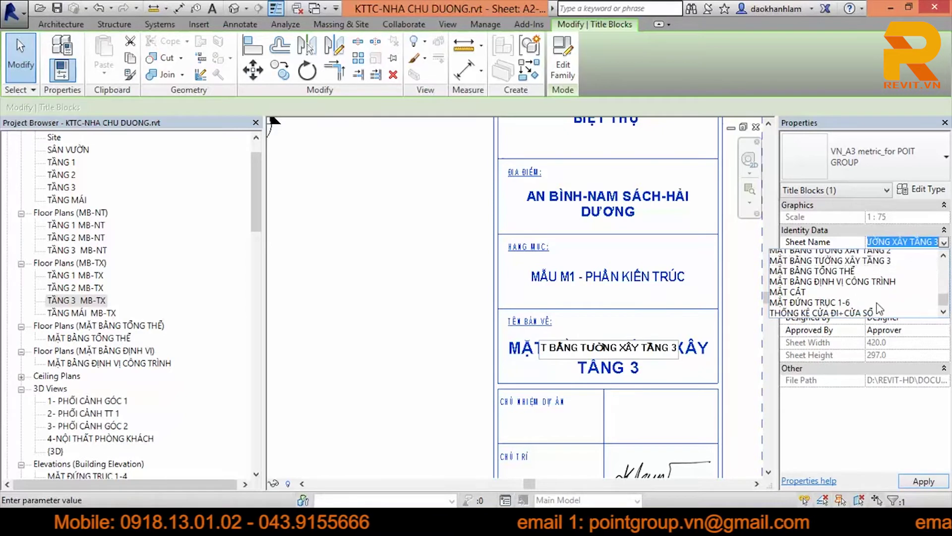
pyautogui.scroll(5, 879, 302)
pyautogui.scroll(-5, 880, 297)
pyautogui.scroll(-3, 876, 300)
pyautogui.scroll(-3, 873, 301)
pyautogui.scroll(-2, 871, 301)
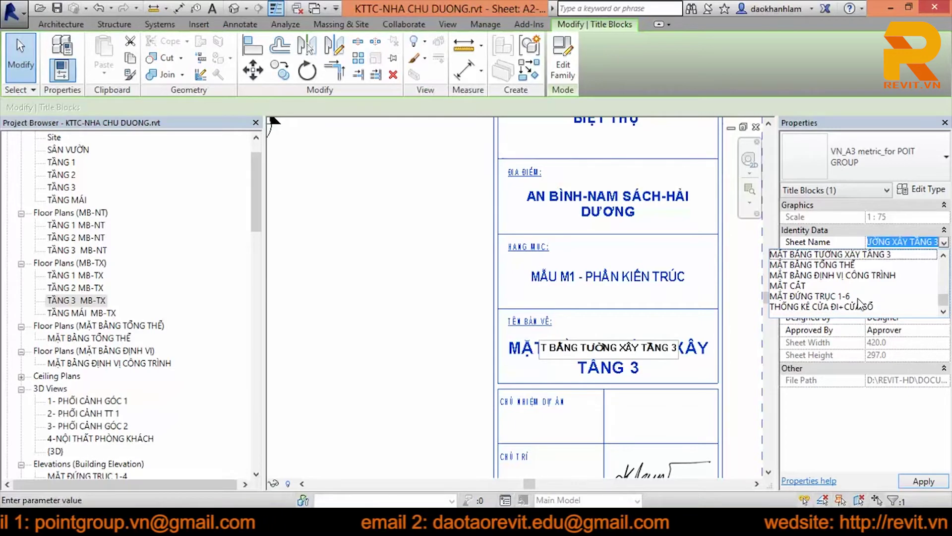
pyautogui.press('Return')
pyautogui.press('Escape')
pyautogui.click(652, 364)
pyautogui.scroll(-2, 651, 364)
pyautogui.moveTo(651, 364); pyautogui.dragTo(653, 305, button='middle')
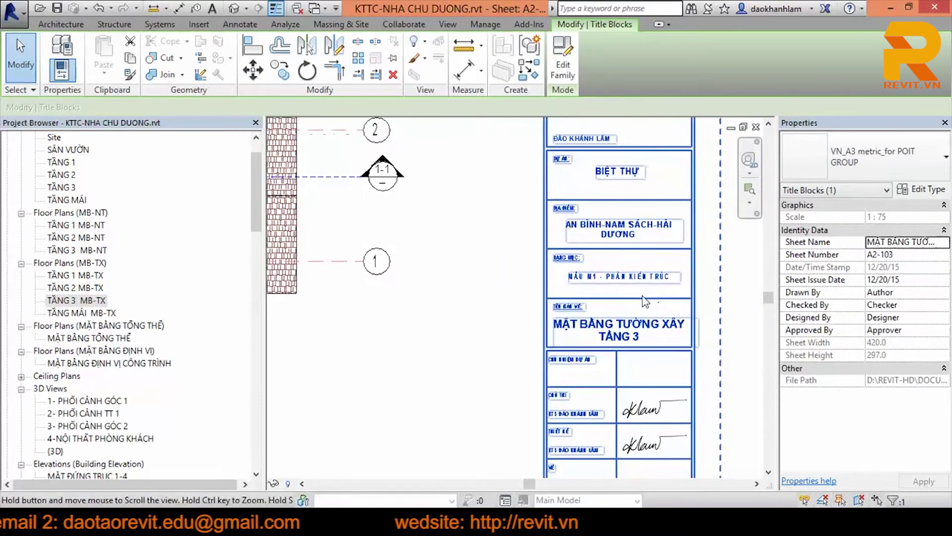
pyautogui.click(648, 334)
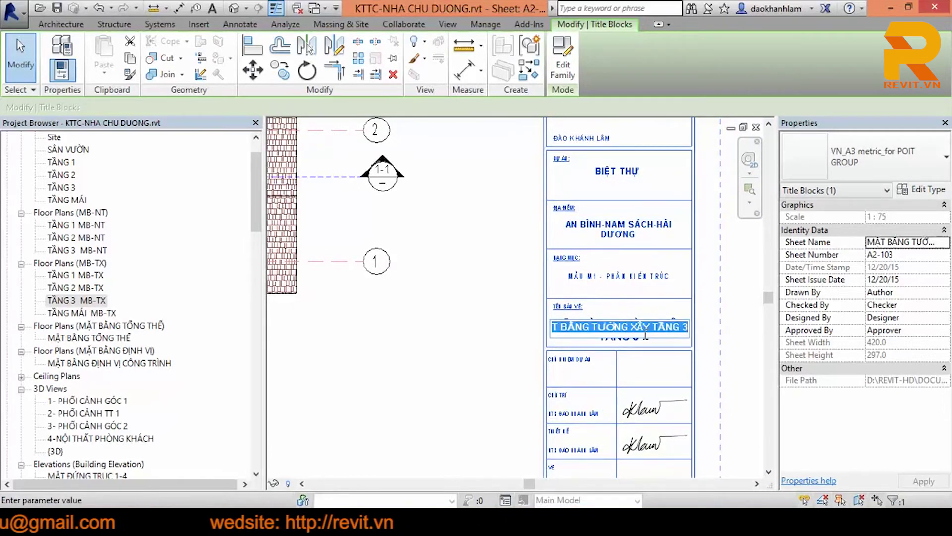
pyautogui.click(484, 325)
pyautogui.scroll(-3, 504, 325)
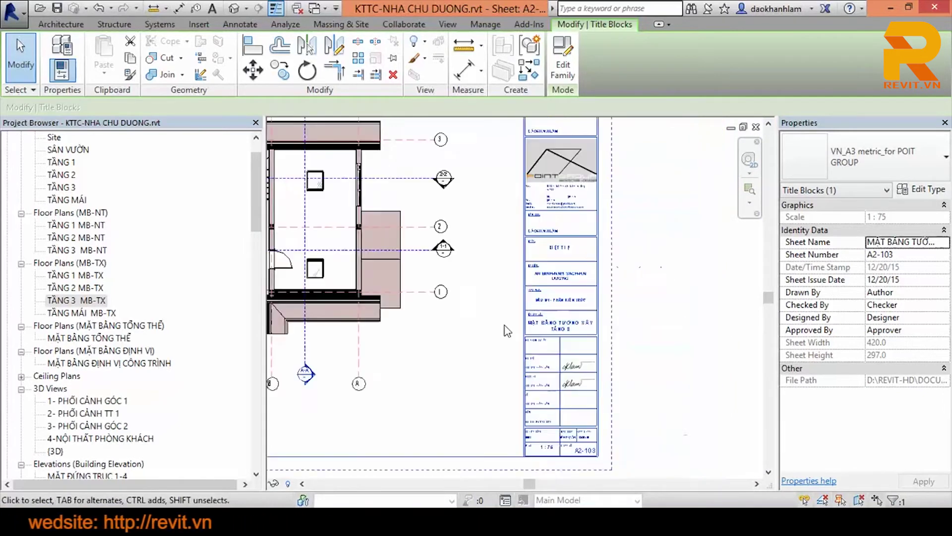
pyautogui.moveTo(508, 325); pyautogui.dragTo(716, 282, button='middle')
pyautogui.scroll(1, 504, 323)
pyautogui.scroll(2, 505, 323)
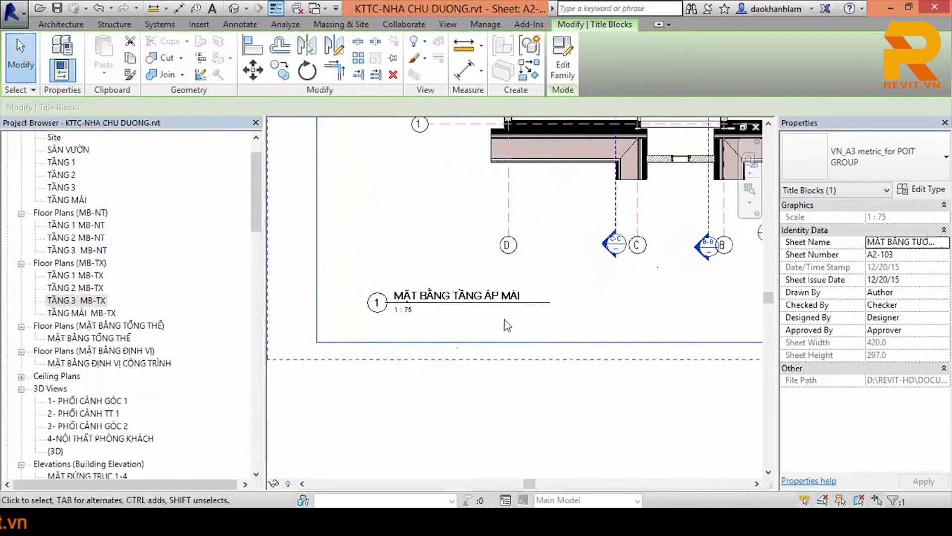
pyautogui.scroll(2, 504, 324)
pyautogui.moveTo(499, 339); pyautogui.dragTo(488, 346, button='middle')
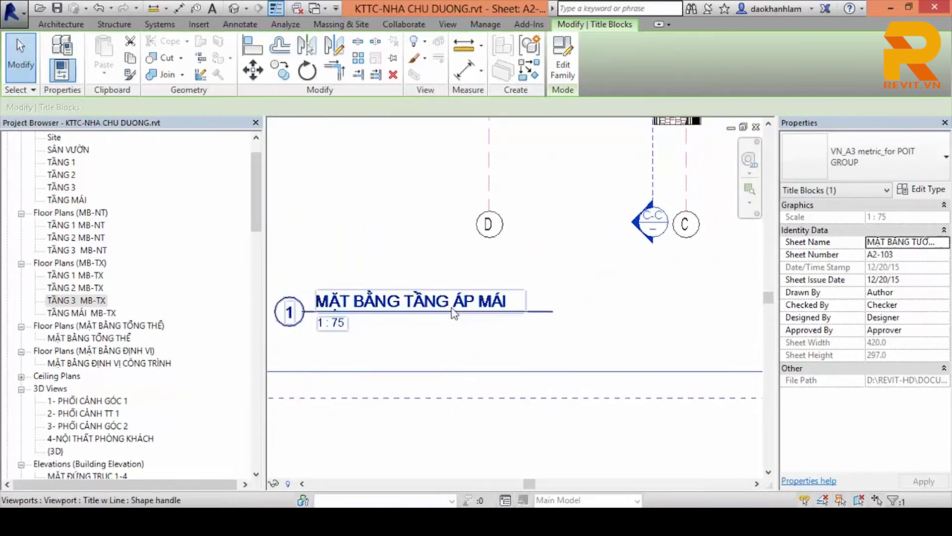
pyautogui.click(414, 307)
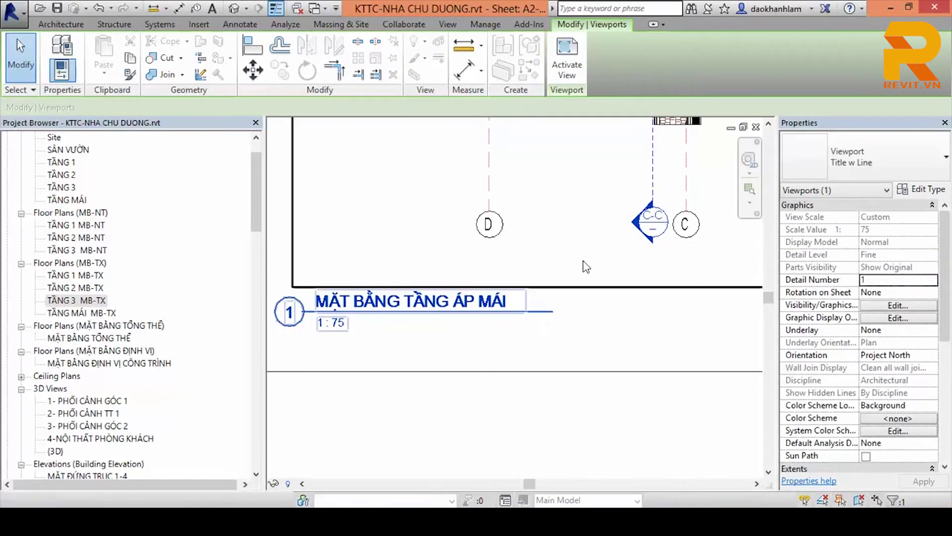
pyautogui.click(557, 325)
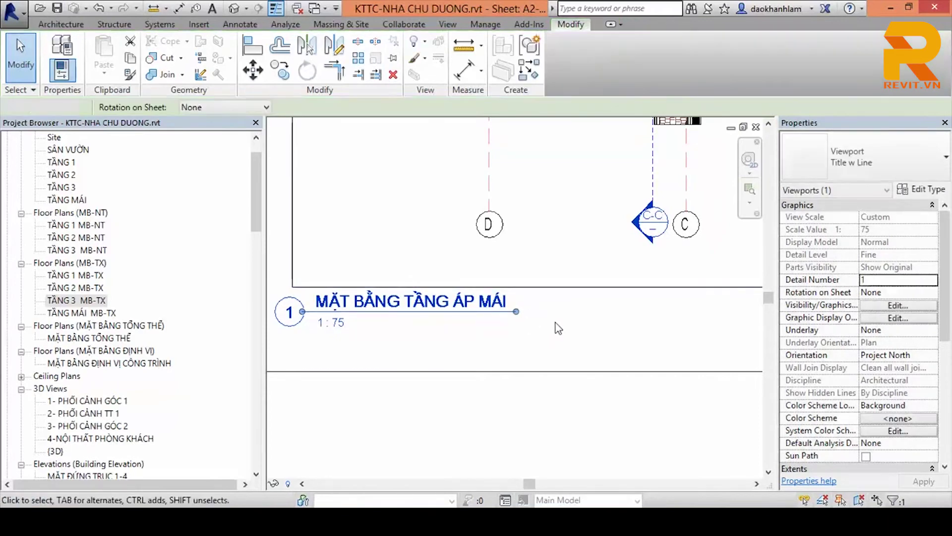
# Step: Scroll the Project Browser down past TẦNG 3 MB-TX to reach the roof plan and sheets
pyautogui.scroll(-3, 578, 343)
pyautogui.scroll(-1, 508, 370)
pyautogui.scroll(-1, 513, 357)
pyautogui.scroll(-1, 521, 377)
pyautogui.scroll(-1, 541, 396)
pyautogui.scroll(-1, 596, 397)
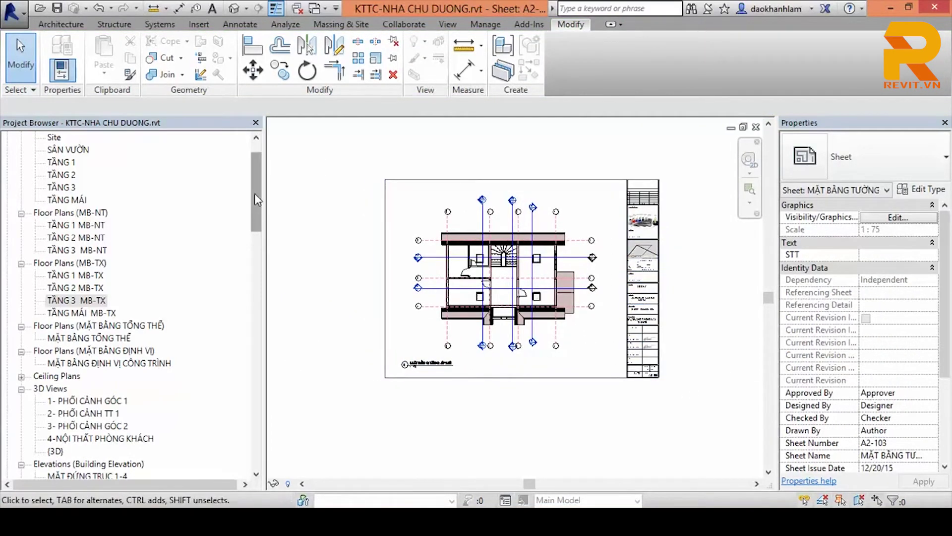
pyautogui.click(75, 300)
pyautogui.scroll(-2, 119, 223)
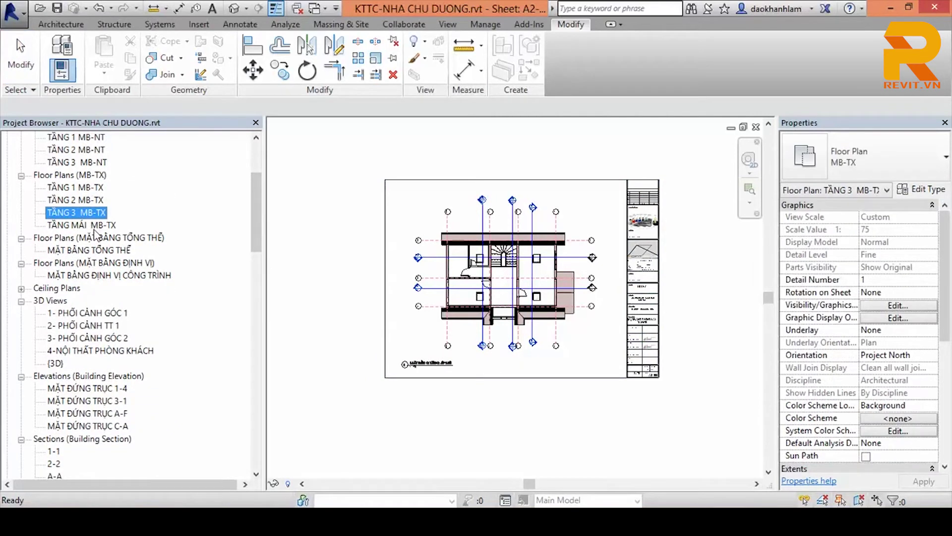
pyautogui.moveTo(262, 224); pyautogui.dragTo(258, 373)
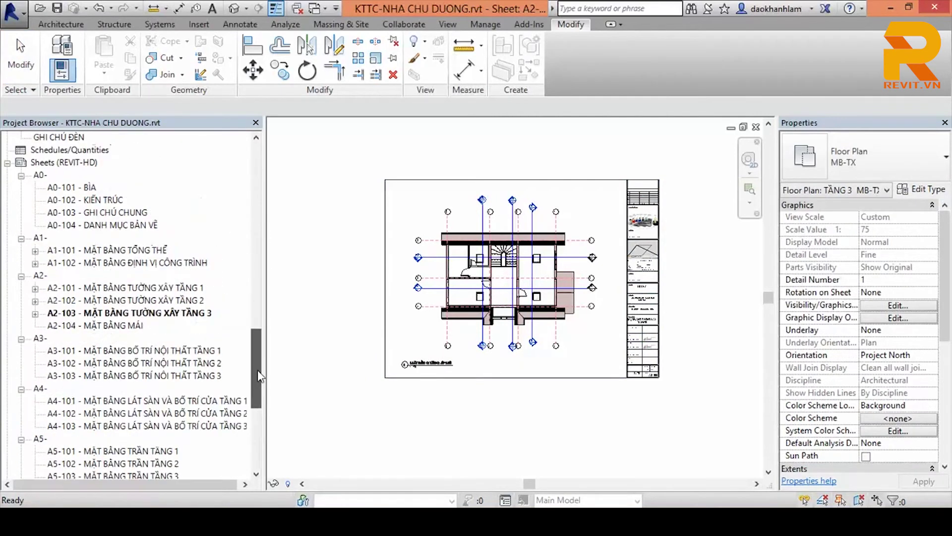
# Step: Open sheet A2-104 MẶT BẰNG MÁI and place the TẦNG MÁI MB-TX plan viewport on it
pyautogui.doubleClick(99, 326)
pyautogui.moveTo(256, 367); pyautogui.dragTo(270, 191)
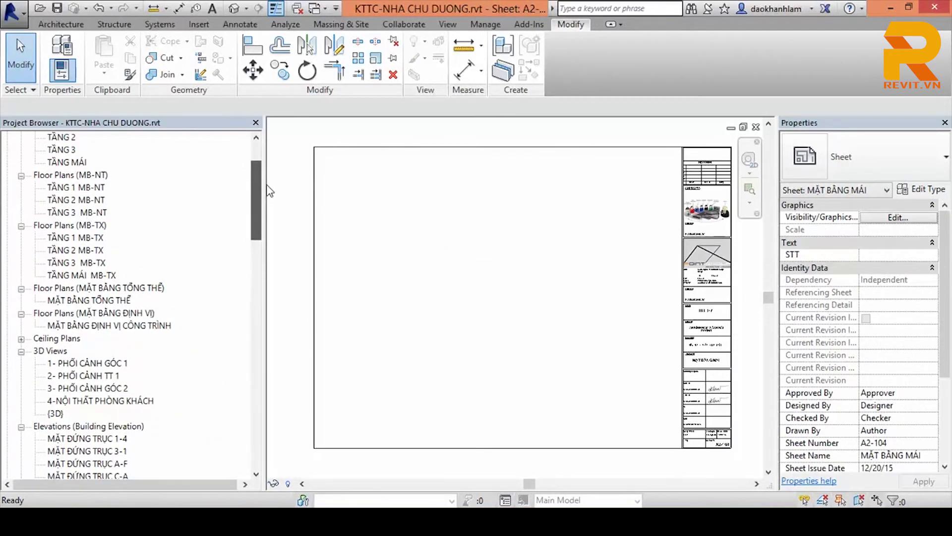
pyautogui.moveTo(110, 276); pyautogui.dragTo(436, 313)
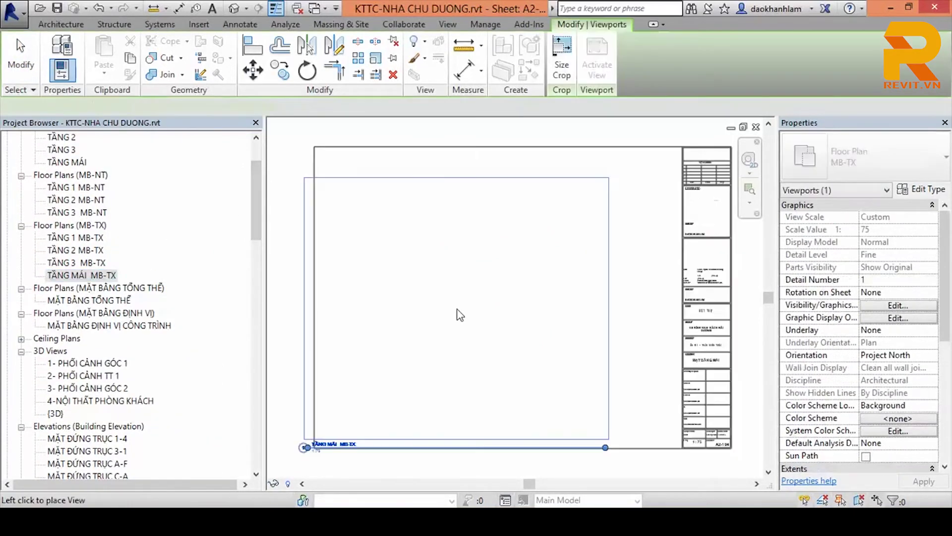
pyautogui.click(512, 300)
pyautogui.scroll(-3, 506, 290)
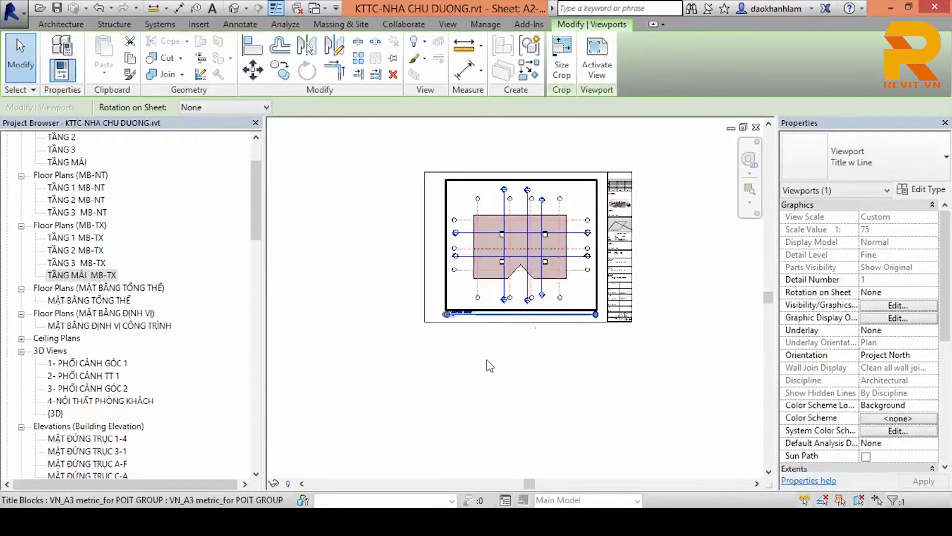
pyautogui.press('Escape')
pyautogui.moveTo(257, 221)
pyautogui.mouseDown()
pyautogui.moveTo(266, 312)
pyautogui.moveTo(258, 405)
pyautogui.mouseUp()
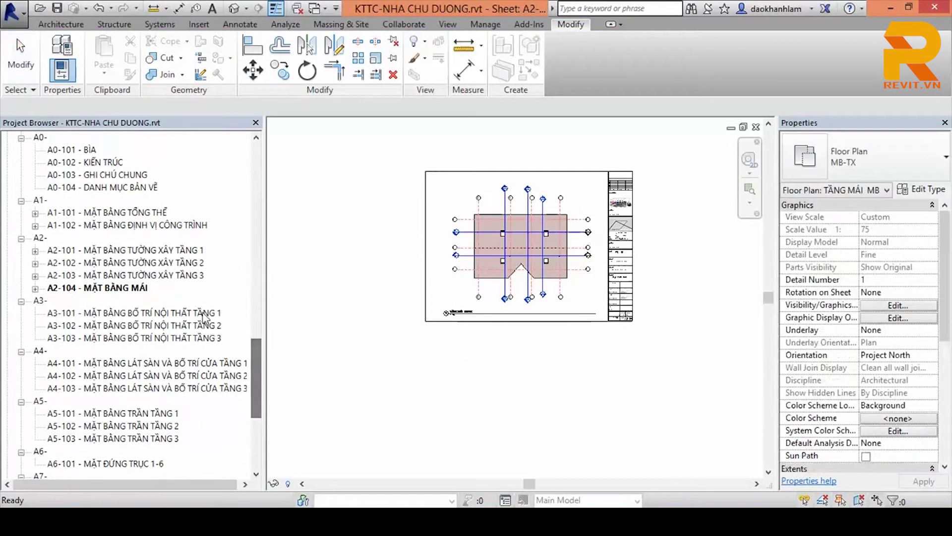
# Step: Place the TẦNG 1 MB-NT plan on sheet A3-101
pyautogui.doubleClick(139, 313)
pyautogui.moveTo(250, 365); pyautogui.dragTo(257, 169)
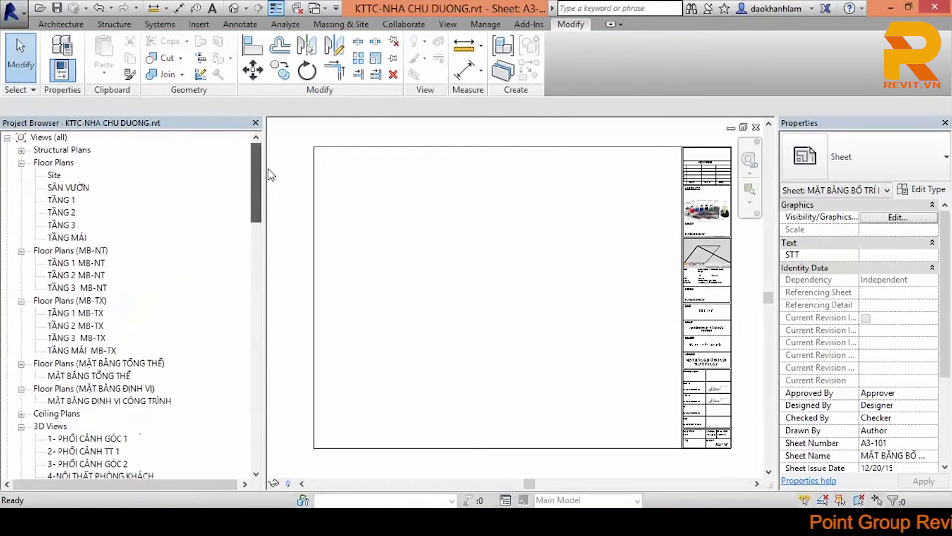
pyautogui.click(106, 262)
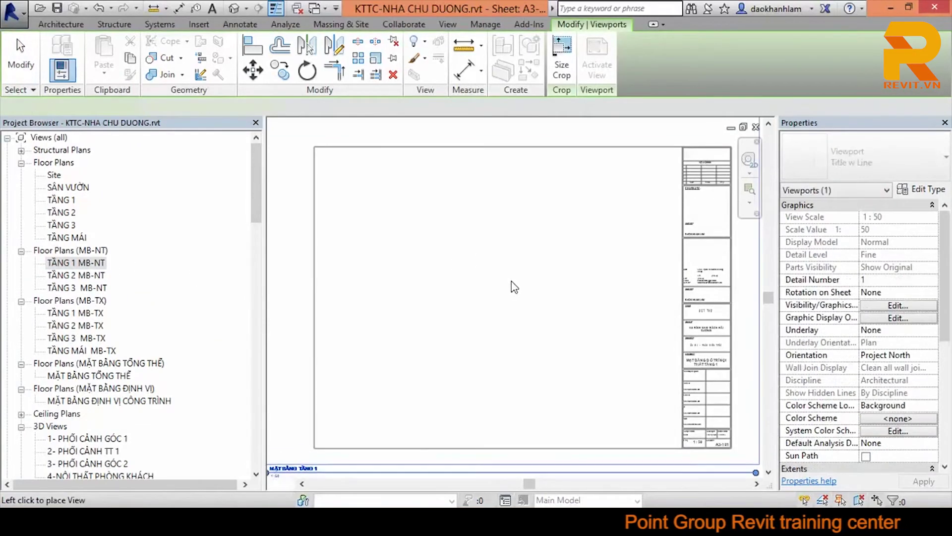
pyautogui.click(513, 283)
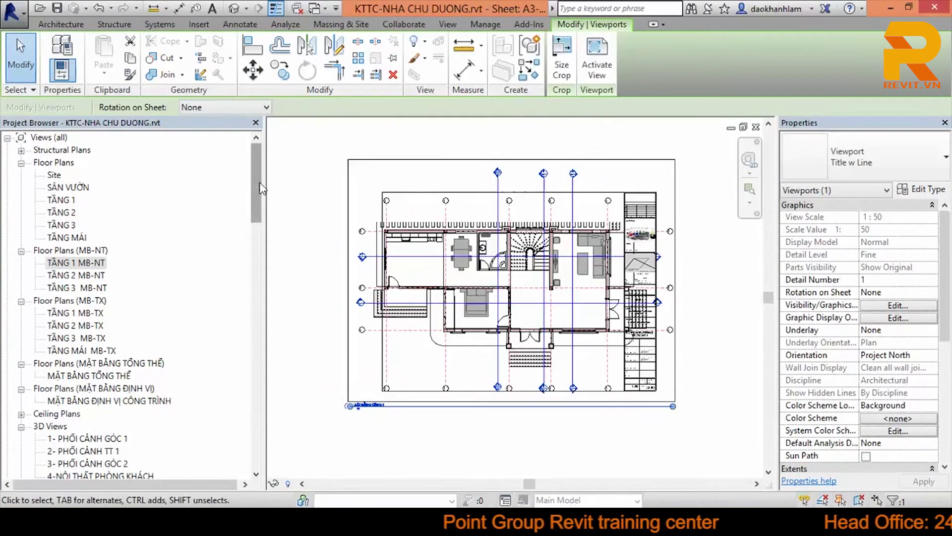
pyautogui.moveTo(262, 188); pyautogui.dragTo(255, 347)
# Step: Place the TẦNG 2 MB-NT plan high on sheet A3-102
pyautogui.doubleClick(138, 287)
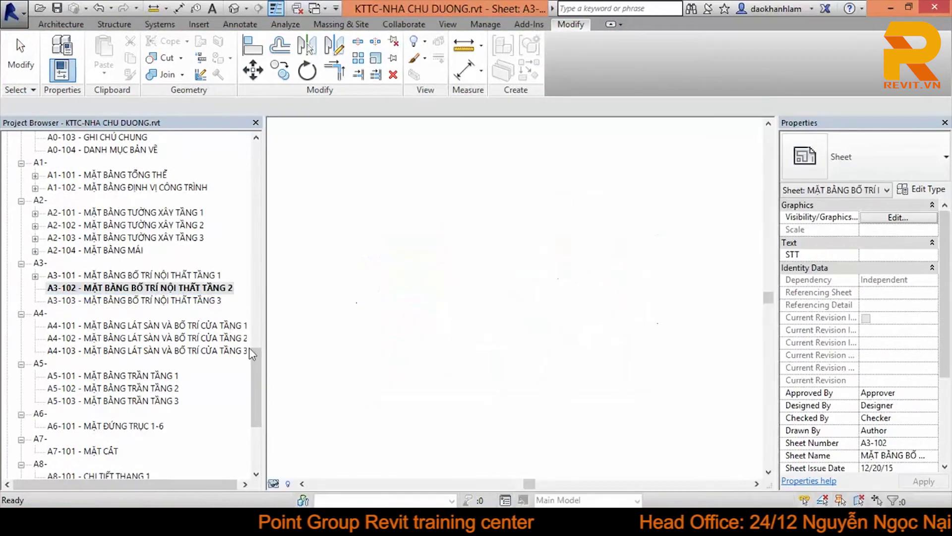
pyautogui.moveTo(255, 364); pyautogui.dragTo(255, 163)
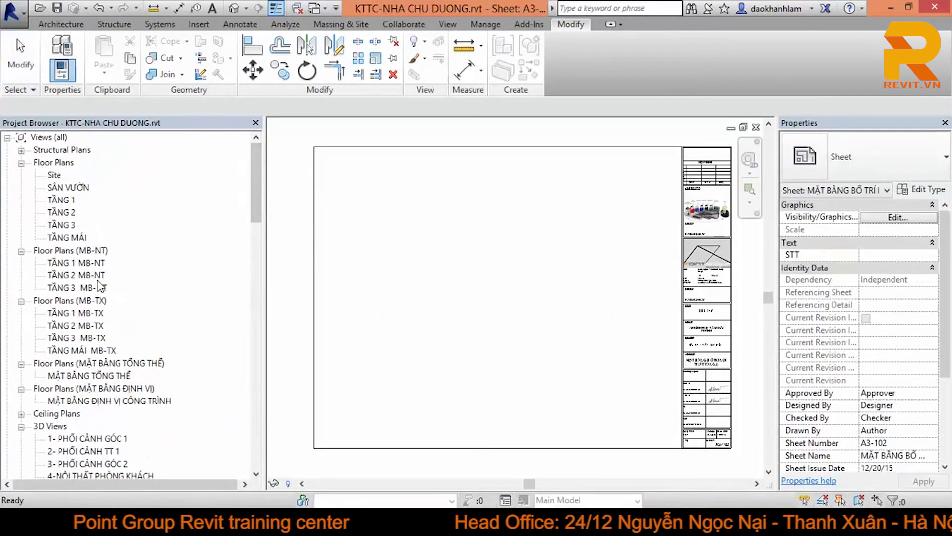
pyautogui.moveTo(89, 275); pyautogui.dragTo(424, 285)
pyautogui.click(508, 292)
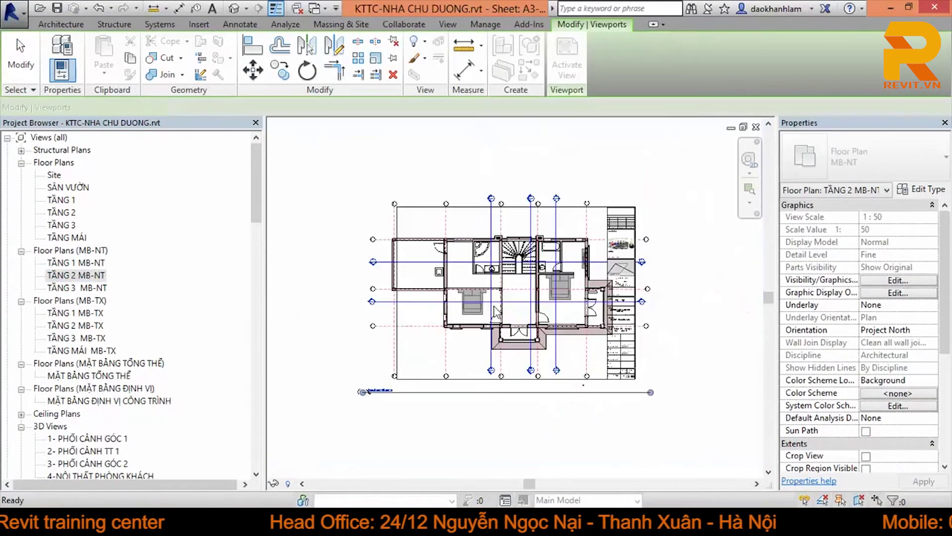
pyautogui.click(509, 240)
pyautogui.moveTo(255, 184); pyautogui.dragTo(271, 382)
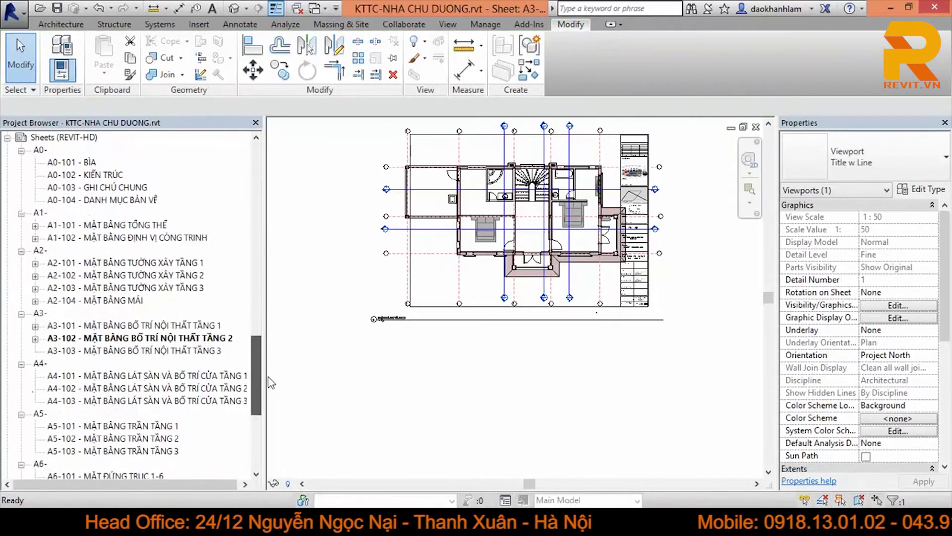
# Step: Place the TẦNG 3 MB-NT plan on sheet A3-103, then open sheet A4-101
pyautogui.doubleClick(134, 350)
pyautogui.moveTo(259, 373); pyautogui.dragTo(260, 171)
pyautogui.moveTo(62, 225); pyautogui.dragTo(297, 258)
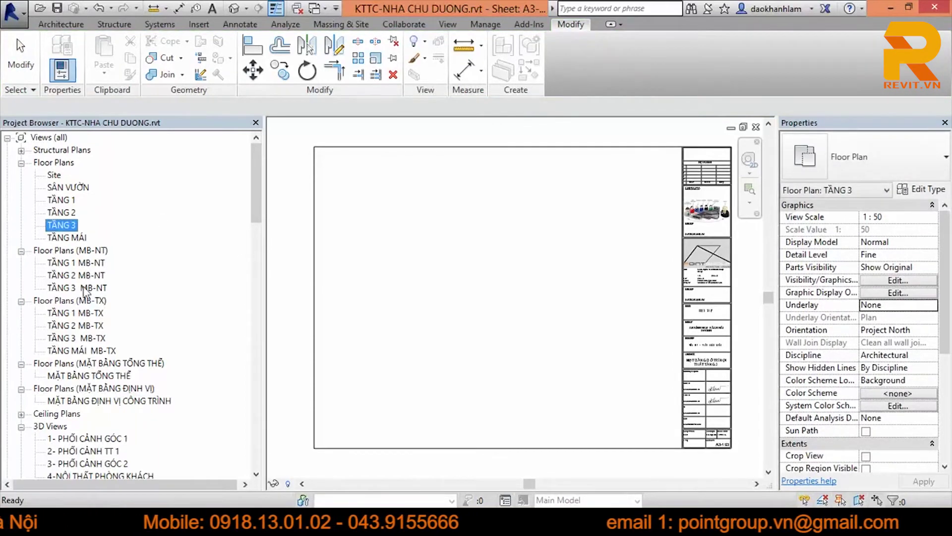
pyautogui.moveTo(85, 292); pyautogui.dragTo(380, 308)
pyautogui.click(505, 304)
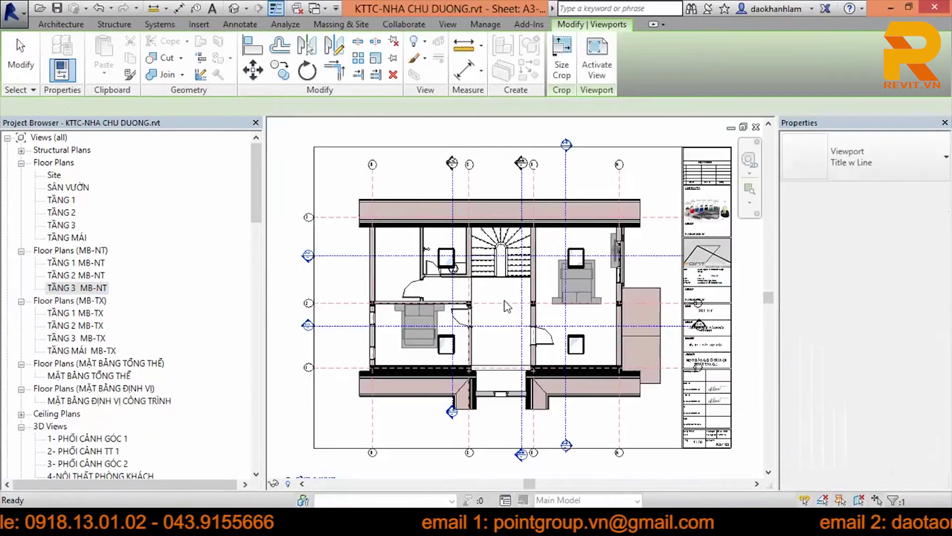
pyautogui.click(518, 287)
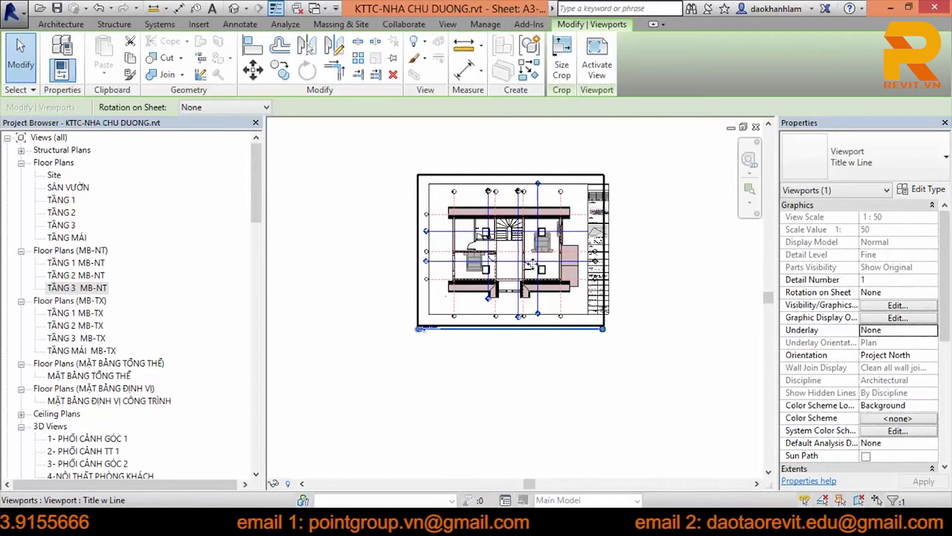
pyautogui.scroll(-1, 536, 263)
pyautogui.scroll(1, 551, 254)
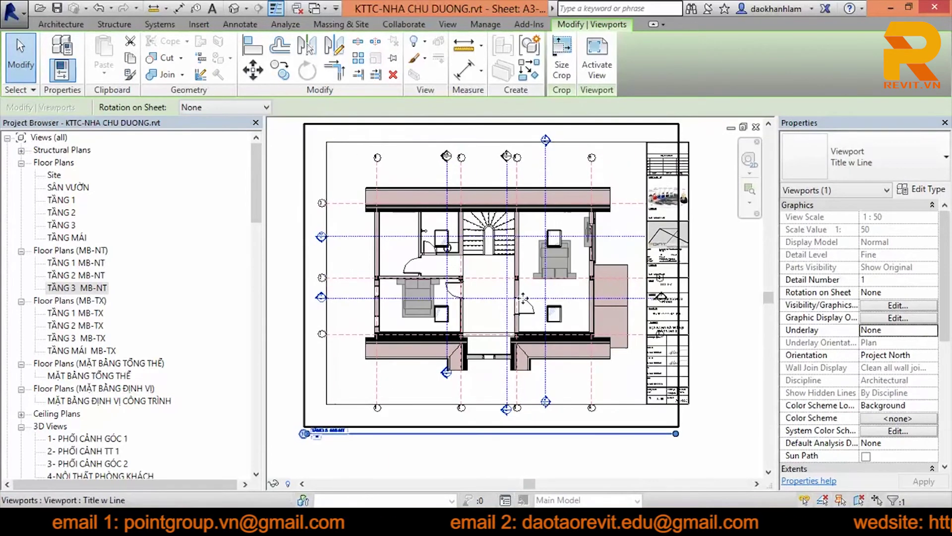
pyautogui.scroll(-1, 480, 340)
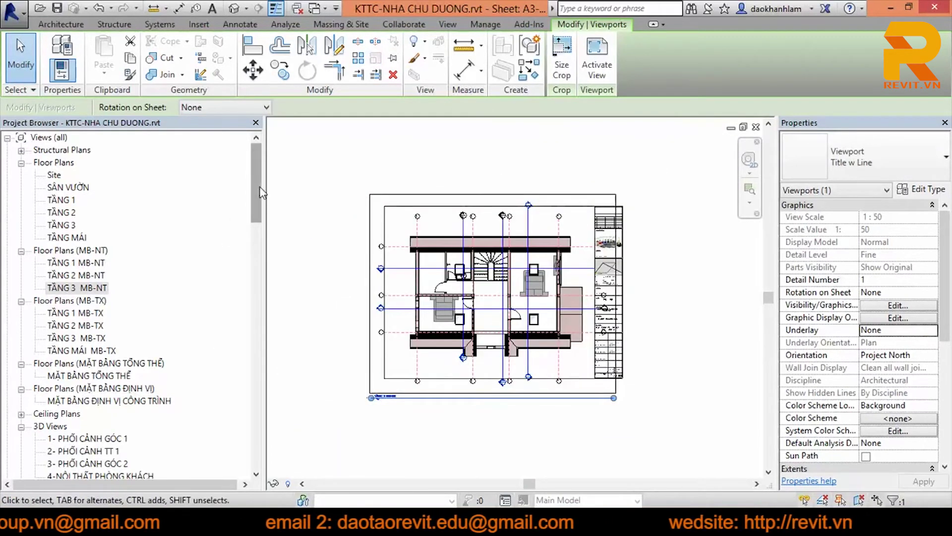
pyautogui.moveTo(256, 184); pyautogui.dragTo(265, 383)
pyautogui.doubleClick(198, 388)
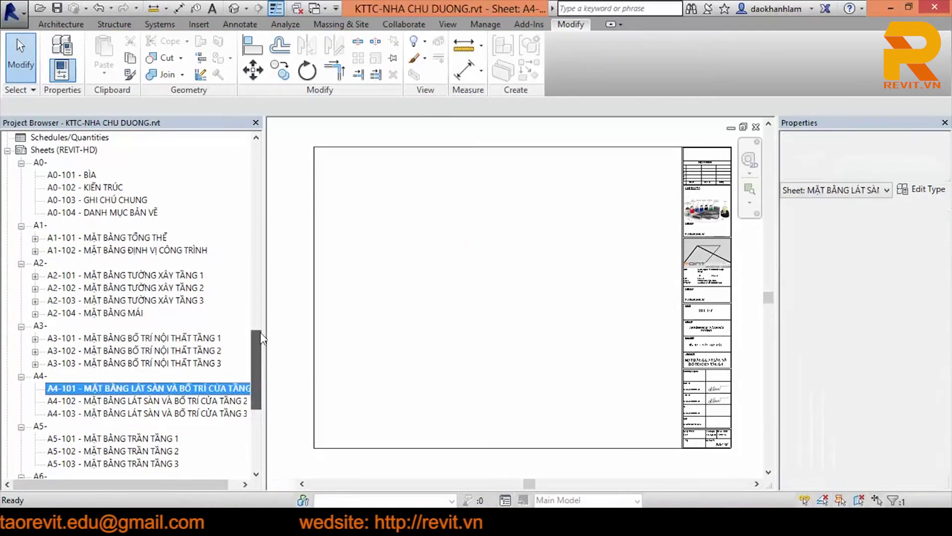
# Step: Attempt TẦNG 1 MB-NT on A4-101, dismiss the already-placed warning, and open A7-101 MẶT CẮT
pyautogui.moveTo(253, 361); pyautogui.dragTo(264, 165)
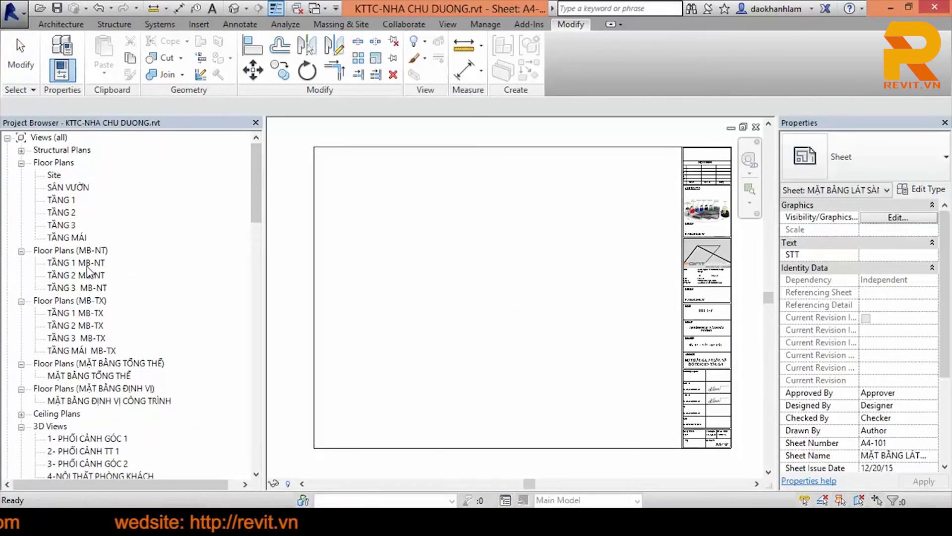
pyautogui.moveTo(182, 276); pyautogui.dragTo(591, 300)
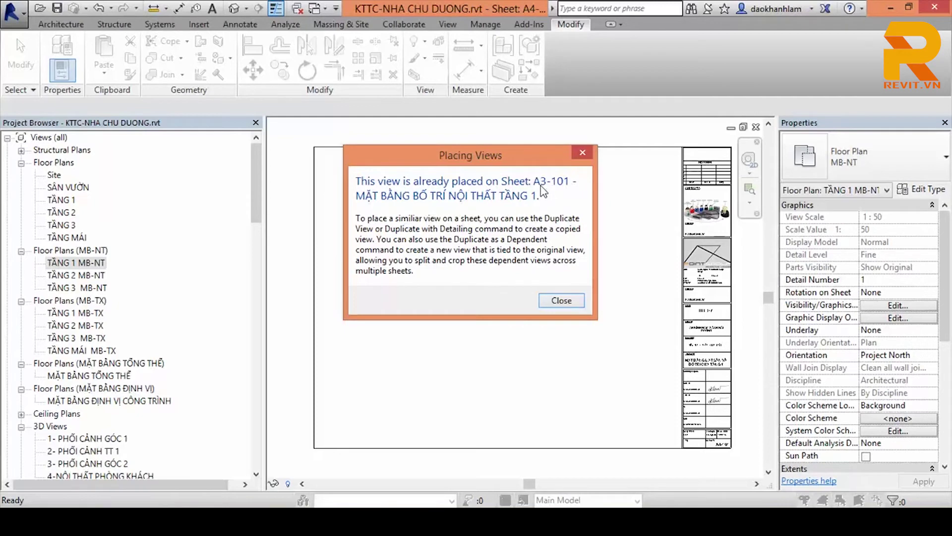
pyautogui.click(576, 299)
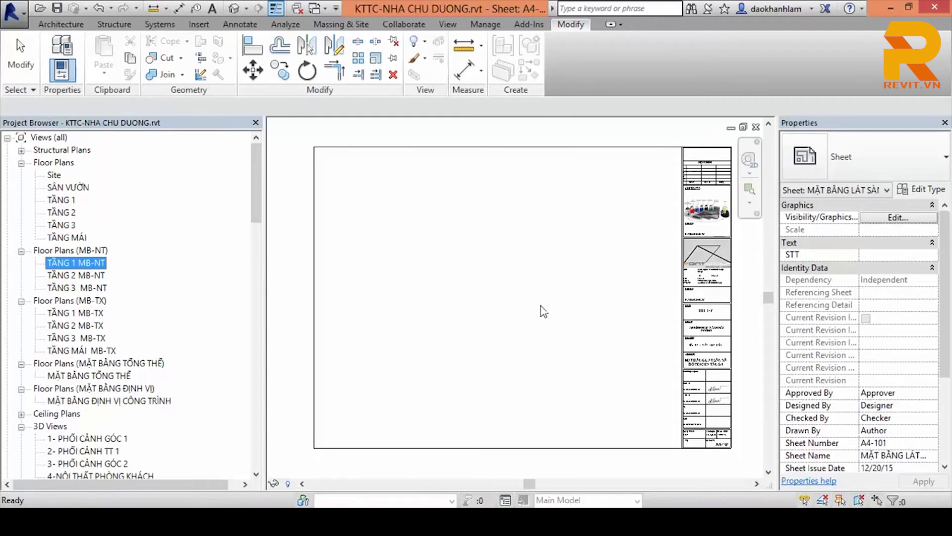
pyautogui.scroll(3, 629, 366)
pyautogui.moveTo(546, 392)
pyautogui.mouseDown(button='middle')
pyautogui.moveTo(487, 370)
pyautogui.moveTo(518, 375)
pyautogui.mouseUp(button='middle')
pyautogui.scroll(-3, 500, 368)
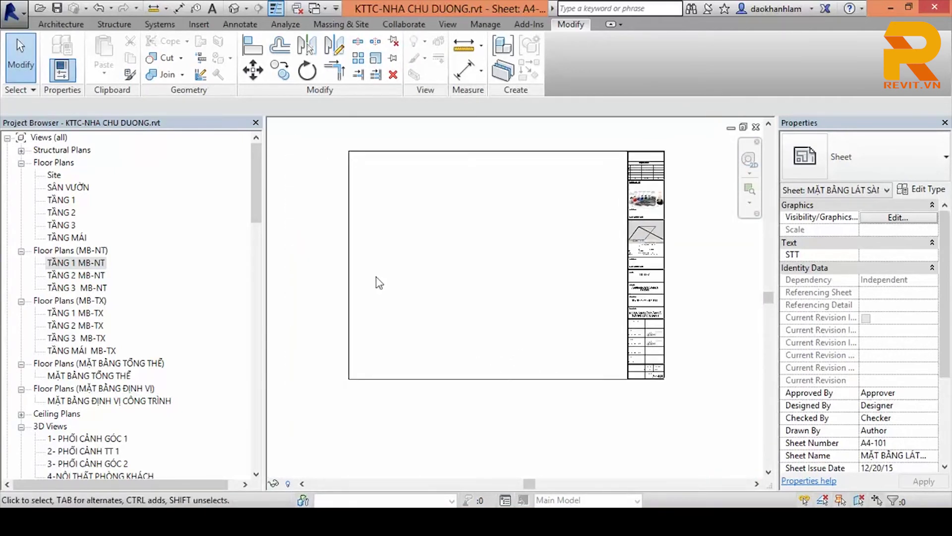
pyautogui.moveTo(256, 188)
pyautogui.mouseDown()
pyautogui.moveTo(254, 408)
pyautogui.moveTo(268, 167)
pyautogui.moveTo(268, 198)
pyautogui.mouseUp()
pyautogui.doubleClick(84, 400)
pyautogui.scroll(-3, 261, 205)
# Step: Place section 1-1 as a viewport on sheet A7-101
pyautogui.scroll(-2, 261, 205)
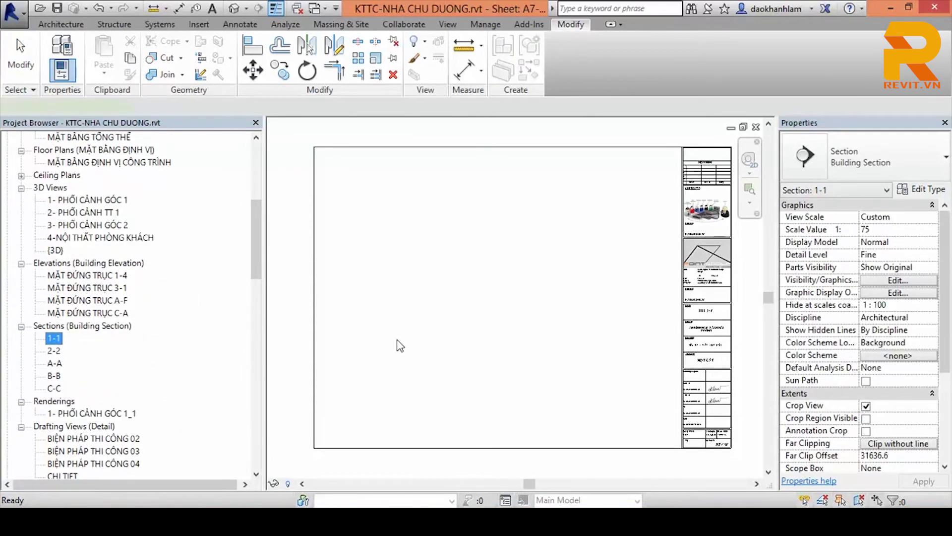
pyautogui.click(504, 298)
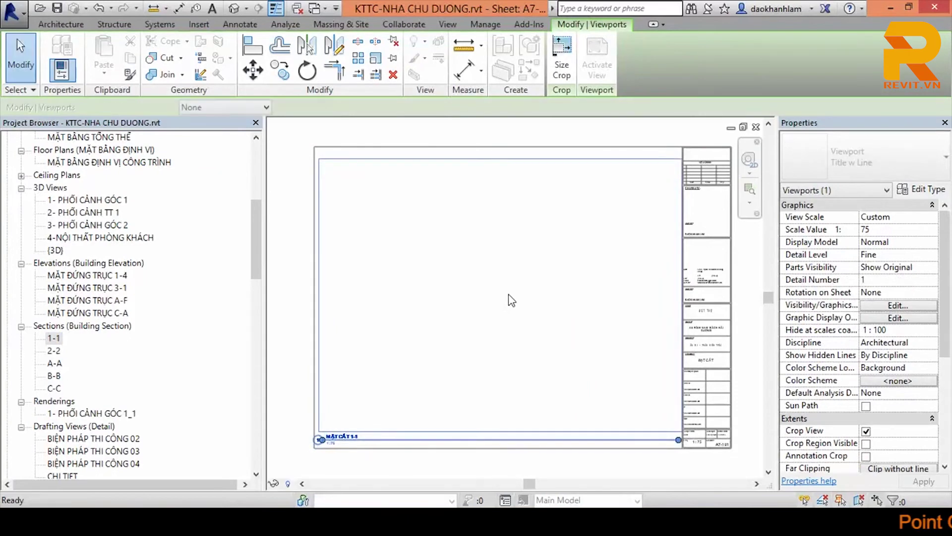
pyautogui.scroll(3, 570, 328)
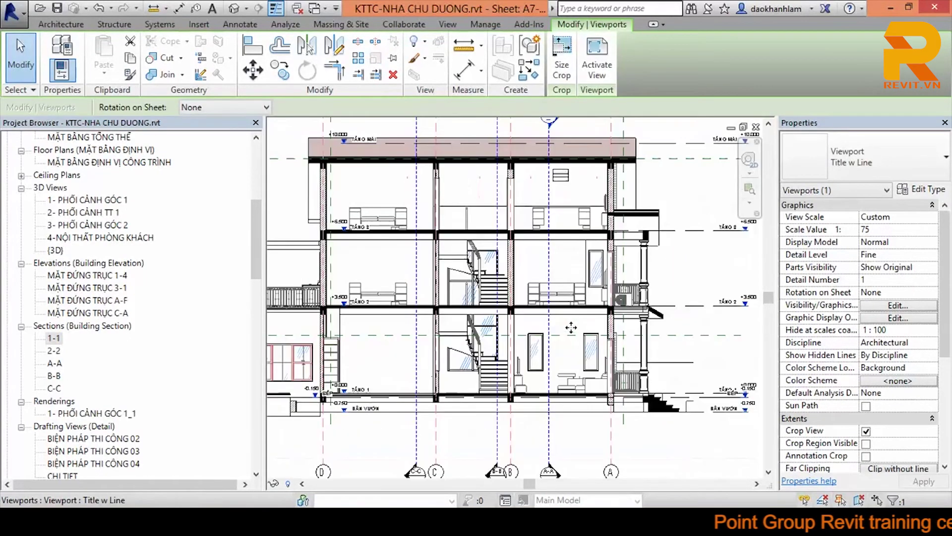
pyautogui.moveTo(570, 281); pyautogui.dragTo(548, 312, button='middle')
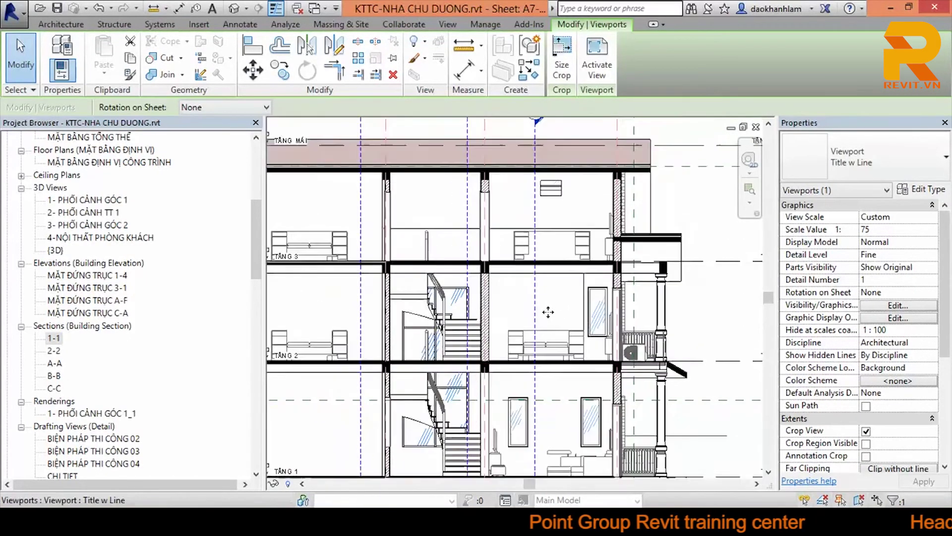
pyautogui.scroll(2, 399, 207)
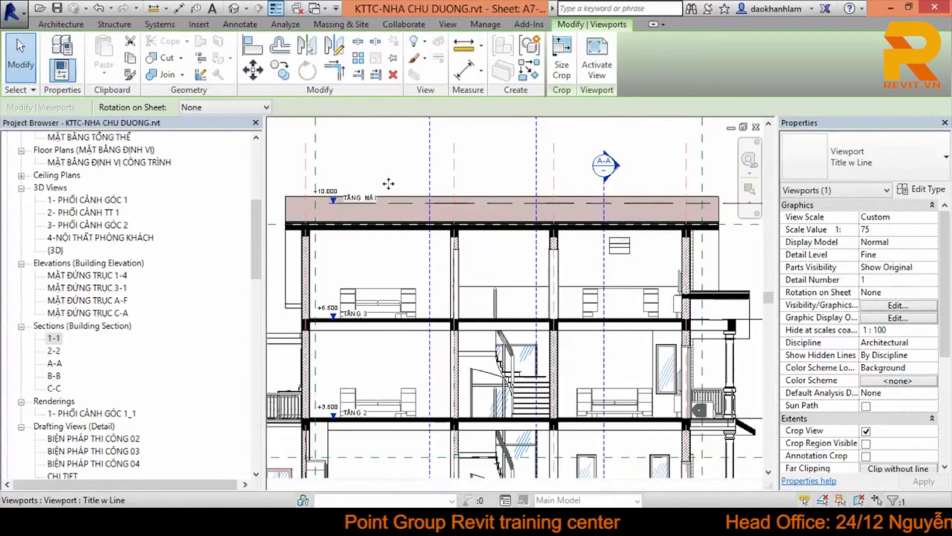
pyautogui.press('Escape')
# Step: Activate the section viewport and shorten the TẦNG MÁI level line's left end
pyautogui.doubleClick(403, 204)
pyautogui.click(402, 203)
pyautogui.scroll(-2, 462, 204)
pyautogui.scroll(-1, 461, 203)
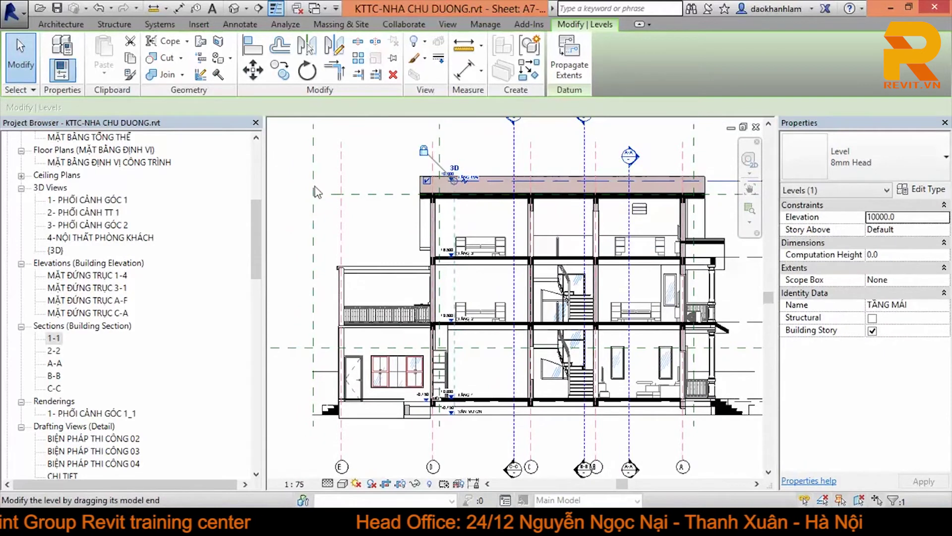
pyautogui.moveTo(454, 179); pyautogui.dragTo(286, 181)
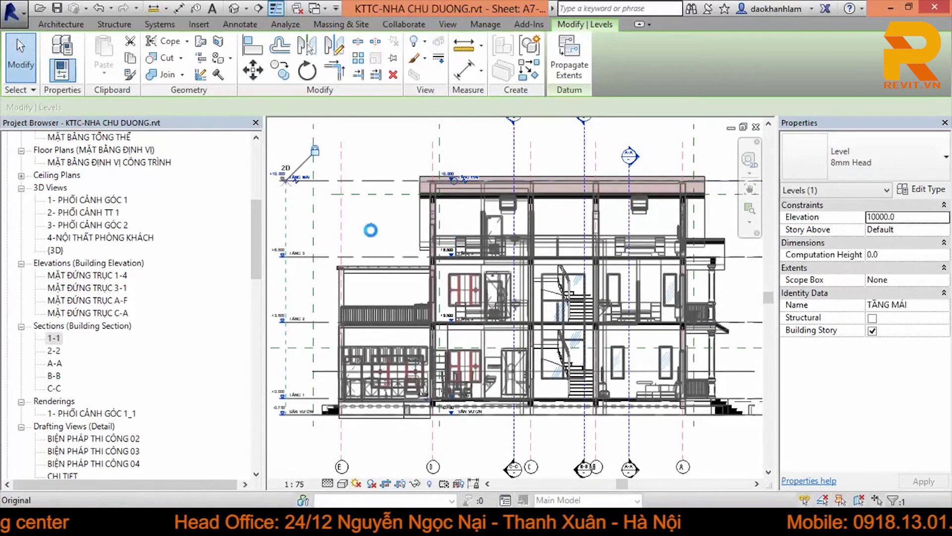
pyautogui.click(371, 232)
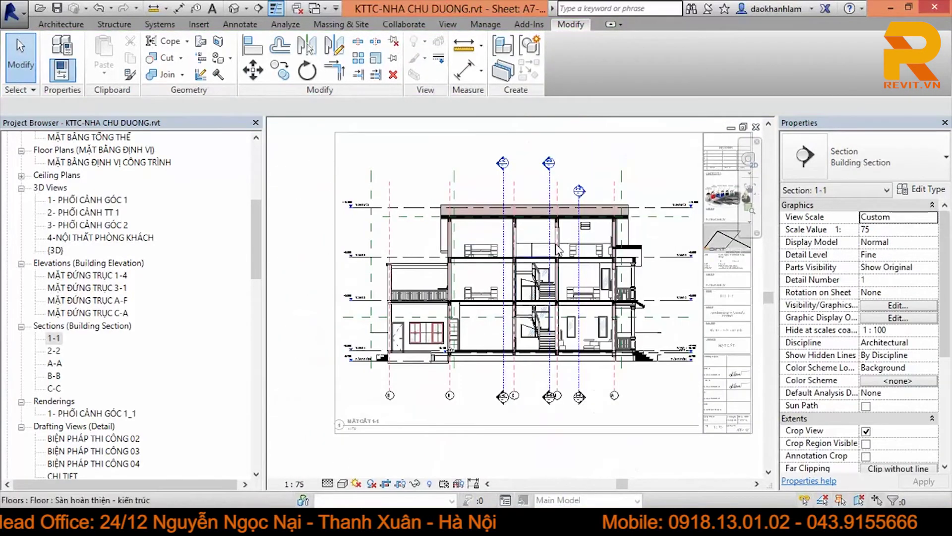
pyautogui.scroll(3, 575, 175)
pyautogui.moveTo(441, 273); pyautogui.dragTo(481, 226, button='middle')
pyautogui.moveTo(255, 238); pyautogui.dragTo(252, 427)
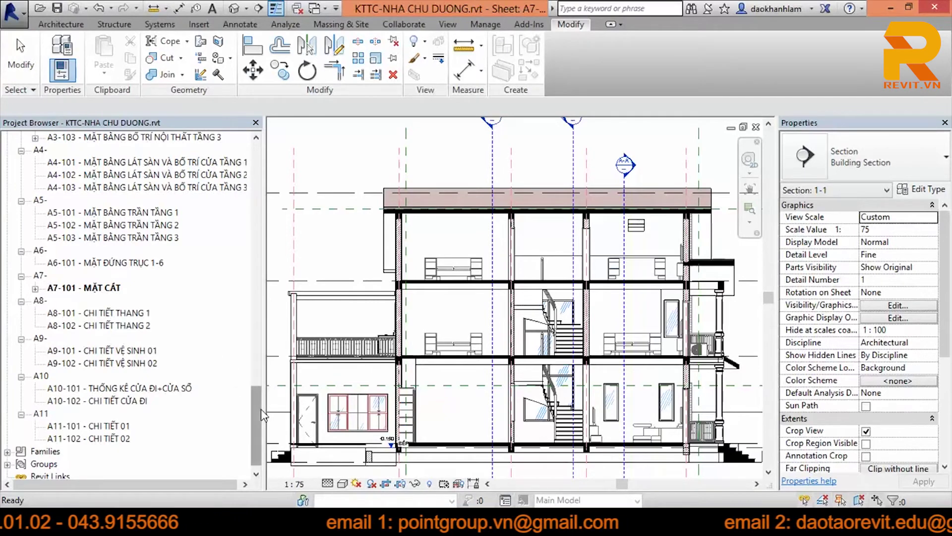
pyautogui.moveTo(255, 412); pyautogui.dragTo(254, 151)
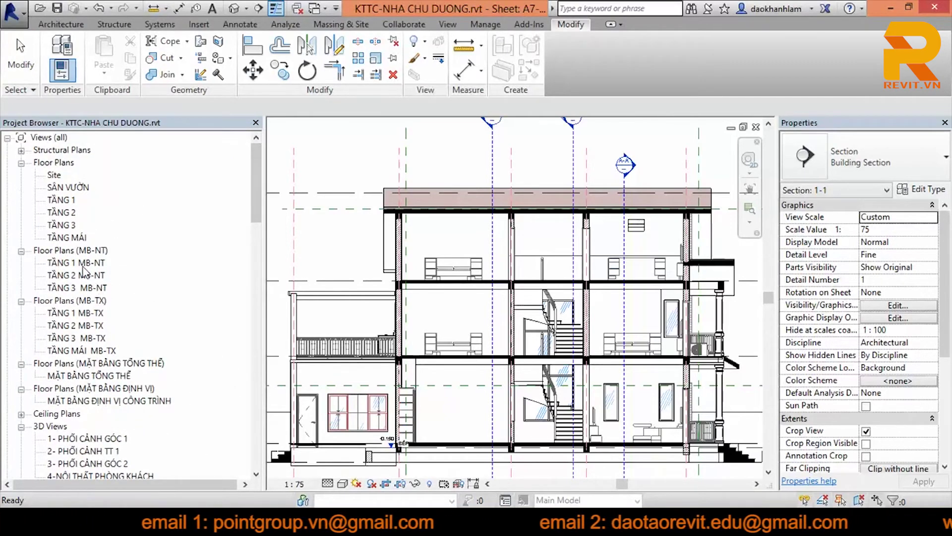
# Step: Open the TẦNG 1 MB-NT plan and zoom in to confirm the 1-1 section head references A7-101
pyautogui.doubleClick(79, 264)
pyautogui.scroll(-4, 545, 285)
pyautogui.scroll(2, 377, 267)
pyautogui.scroll(3, 307, 352)
pyautogui.scroll(2, 307, 353)
pyautogui.scroll(2, 308, 353)
pyautogui.scroll(2, 406, 401)
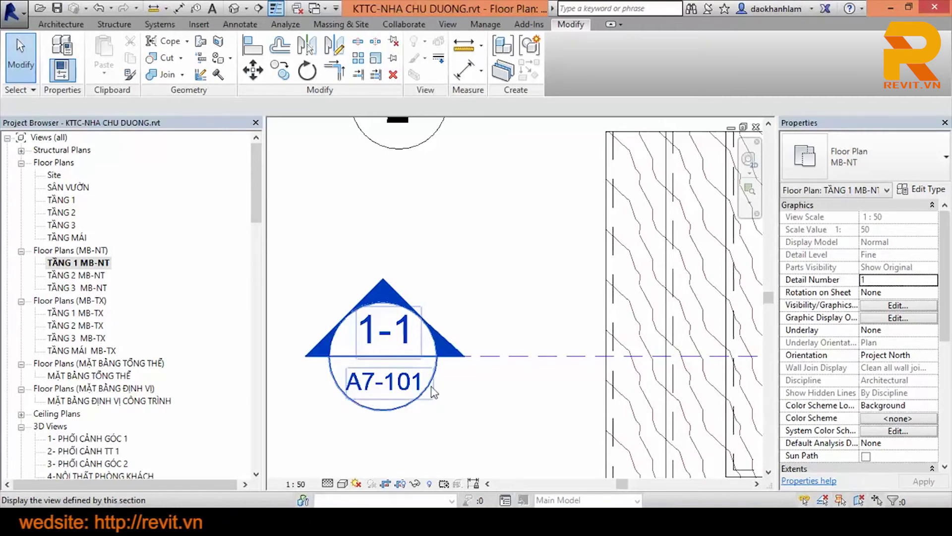
pyautogui.scroll(-3, 399, 395)
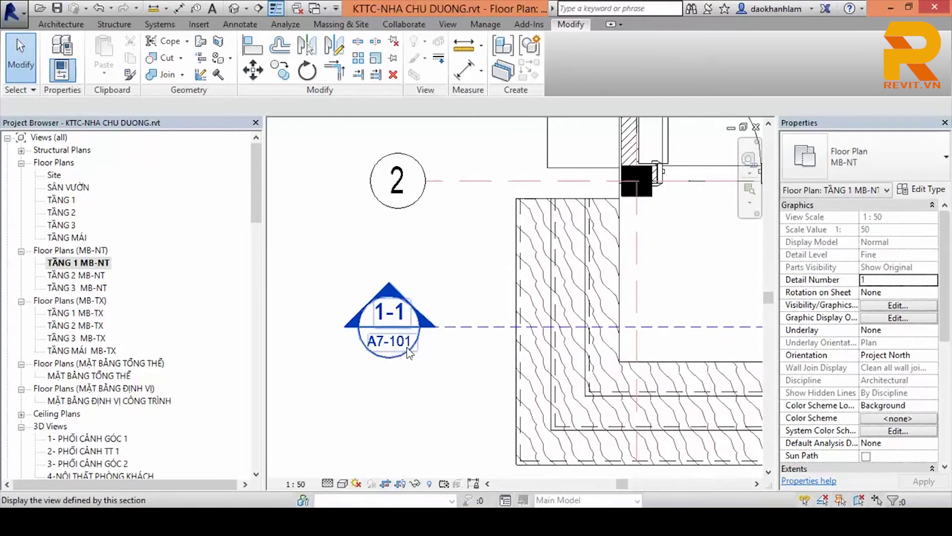
pyautogui.scroll(-3, 431, 356)
pyautogui.scroll(1, 421, 354)
pyautogui.scroll(1, 419, 349)
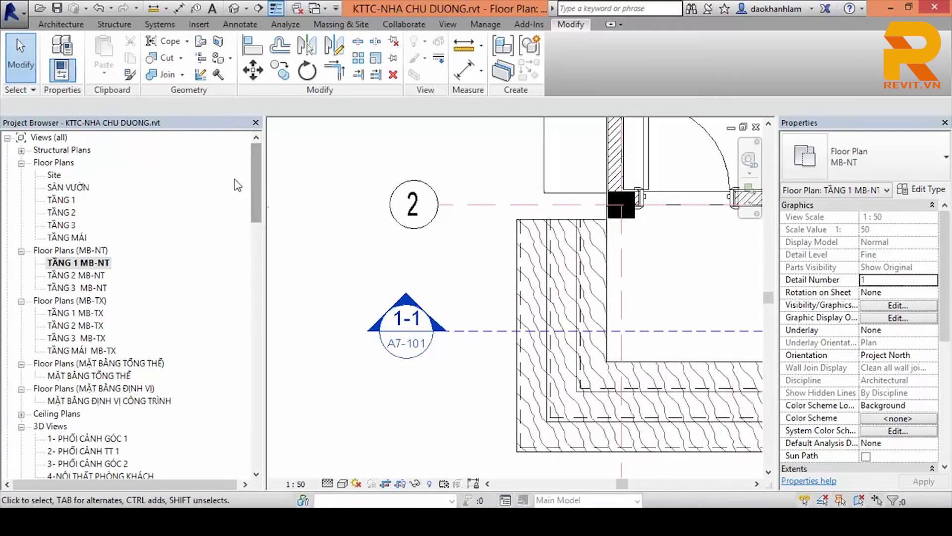
pyautogui.scroll(-2, 263, 179)
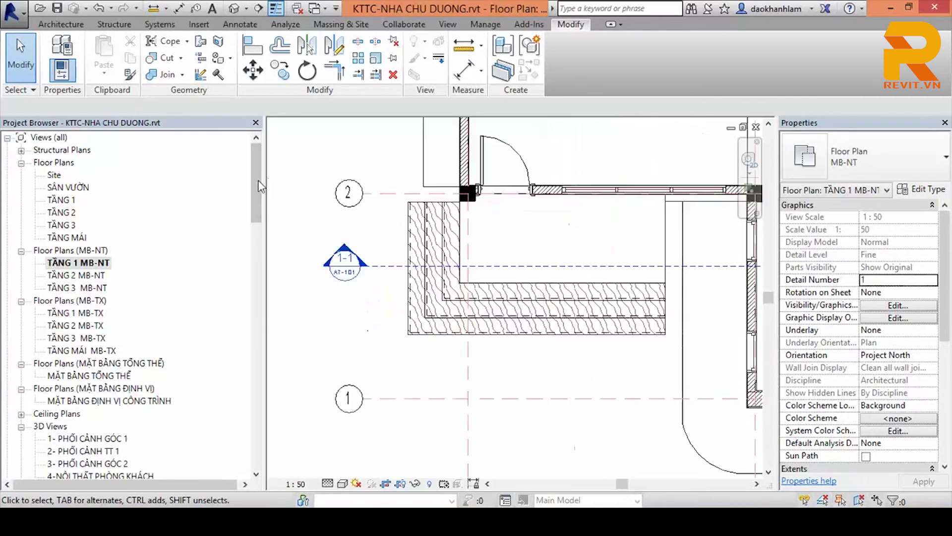
pyautogui.moveTo(251, 195)
pyautogui.mouseDown()
pyautogui.moveTo(258, 442)
pyautogui.moveTo(260, 347)
pyautogui.mouseUp()
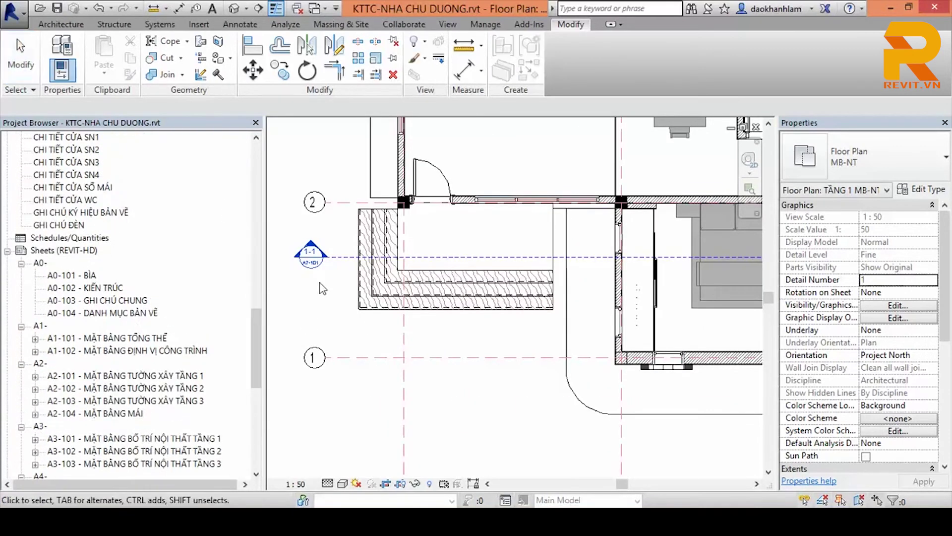
pyautogui.scroll(-3, 446, 373)
pyautogui.scroll(-2, 441, 300)
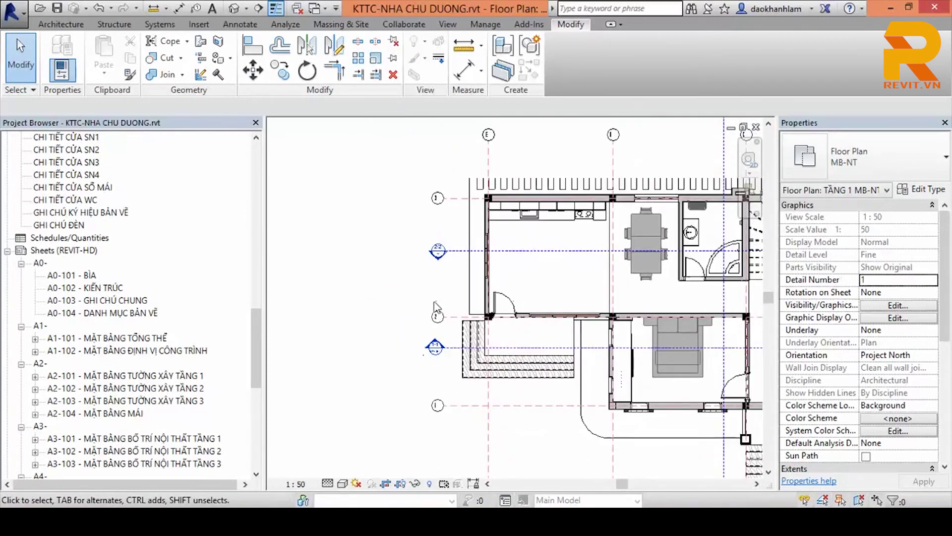
pyautogui.moveTo(255, 332); pyautogui.dragTo(262, 392)
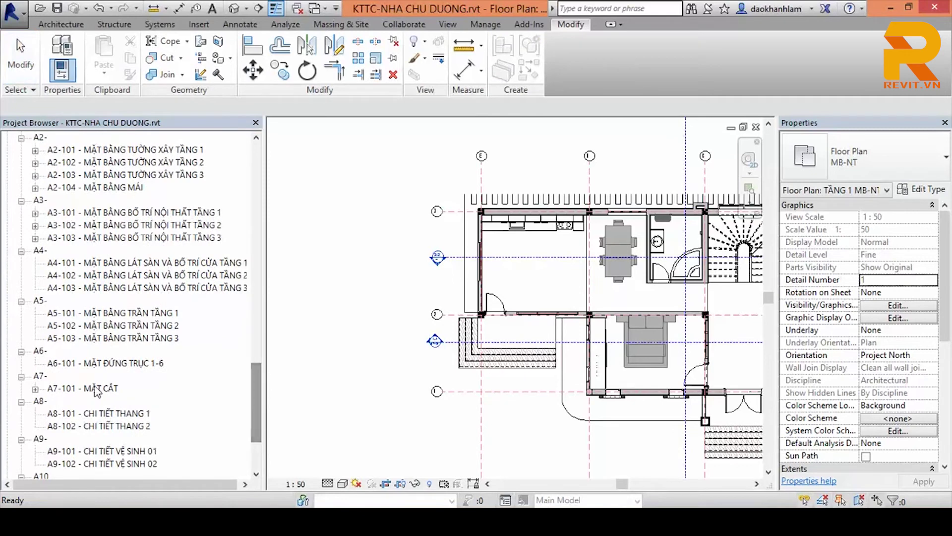
# Step: Reopen sheet A7-101 MẶT CẮT and zoom out to see it whole
pyautogui.doubleClick(97, 389)
pyautogui.scroll(-3, 477, 347)
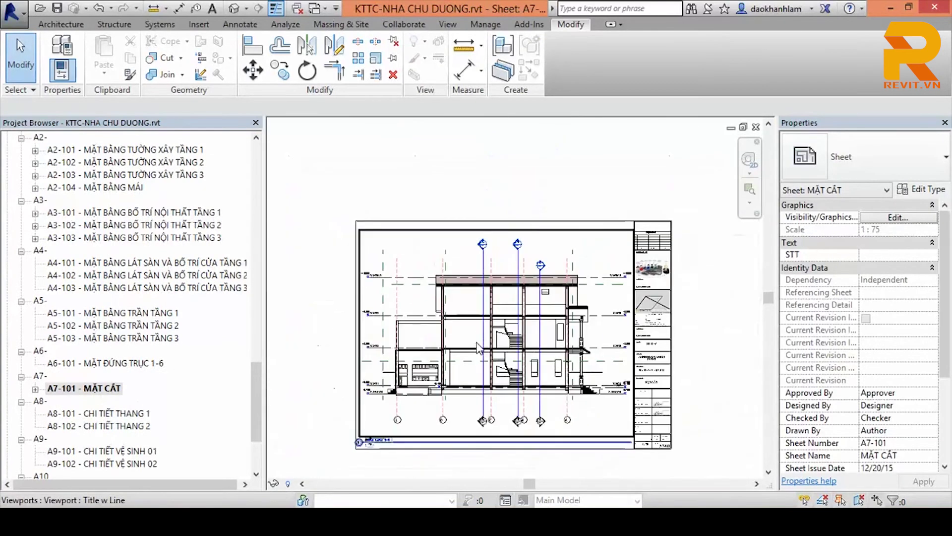
pyautogui.scroll(-2, 478, 347)
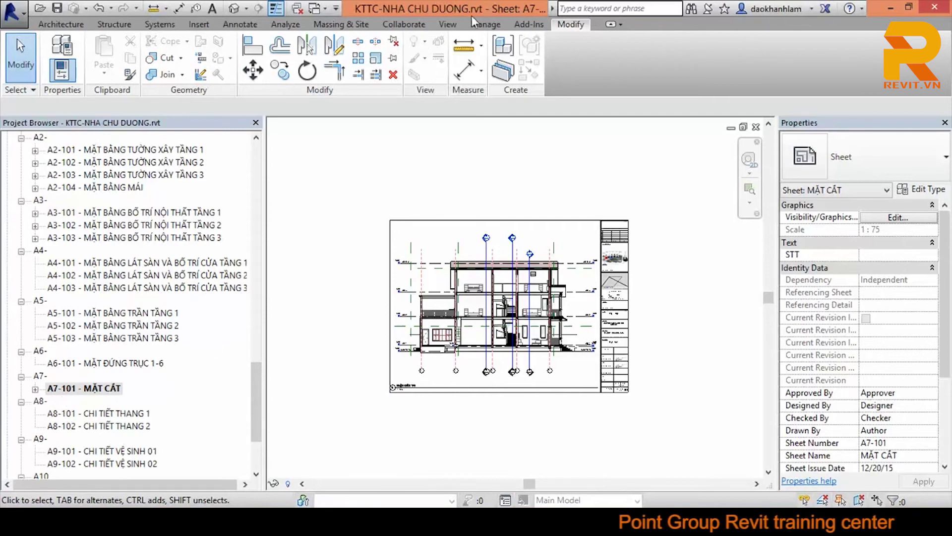
# Step: Add sheet A11-103 with the VN_A3 metric title block and start renaming it
pyautogui.click(447, 24)
pyautogui.click(729, 45)
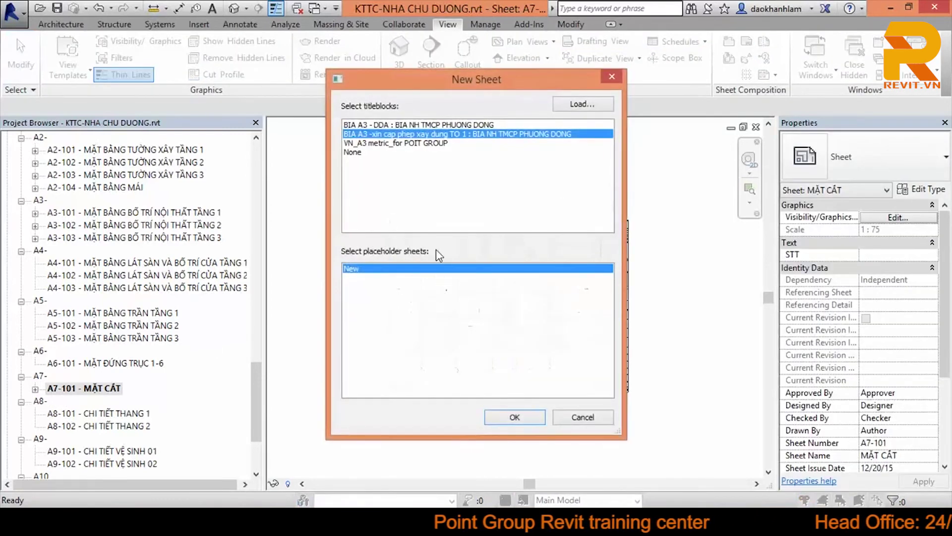
pyautogui.click(420, 144)
pyautogui.click(515, 417)
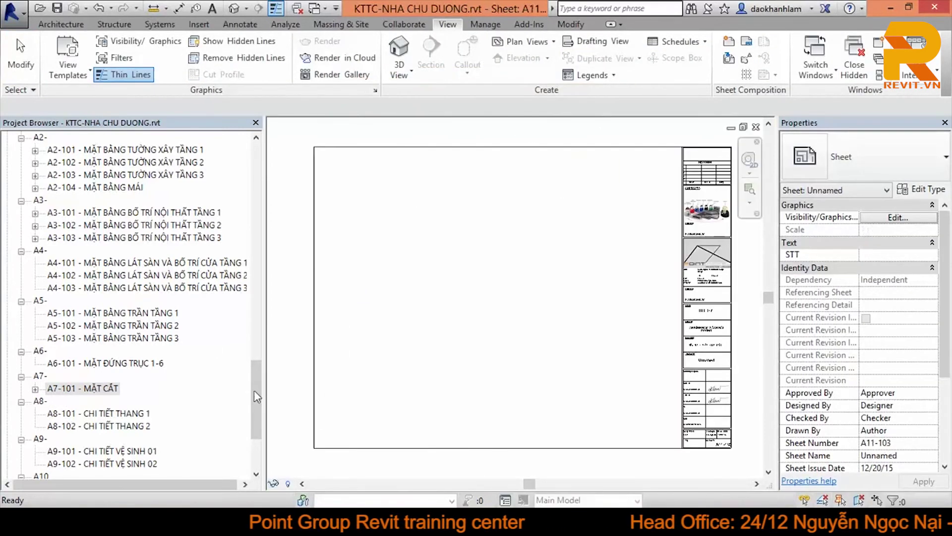
pyautogui.rightClick(95, 428)
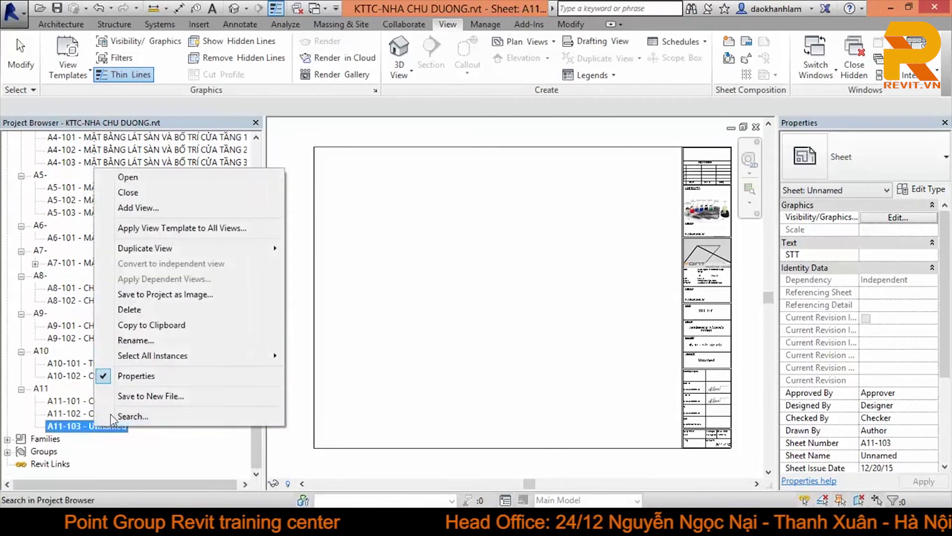
pyautogui.click(133, 338)
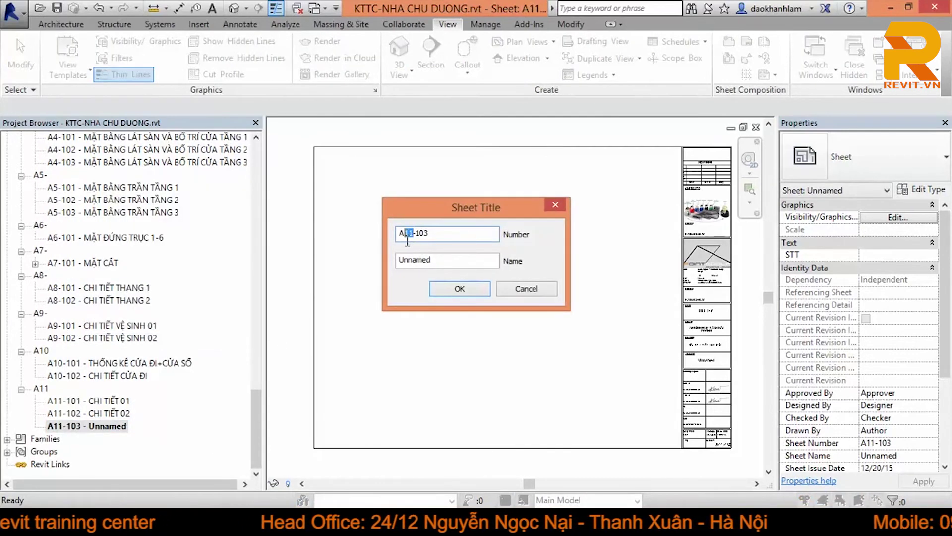
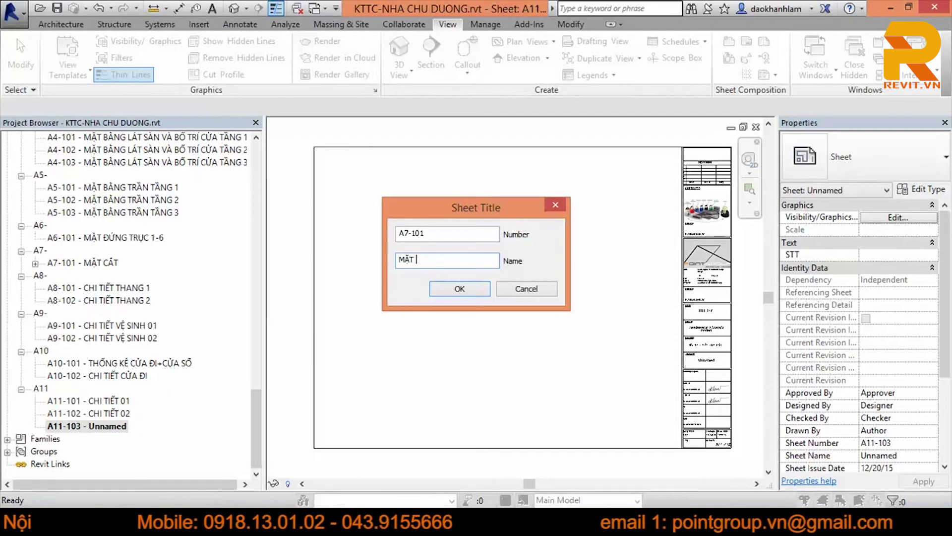
pyautogui.write('CẮT')
# Step: Clear the duplicate-number error and rename sheet A11-103 to number A7-102, name MẶT CẮT
pyautogui.click(460, 289)
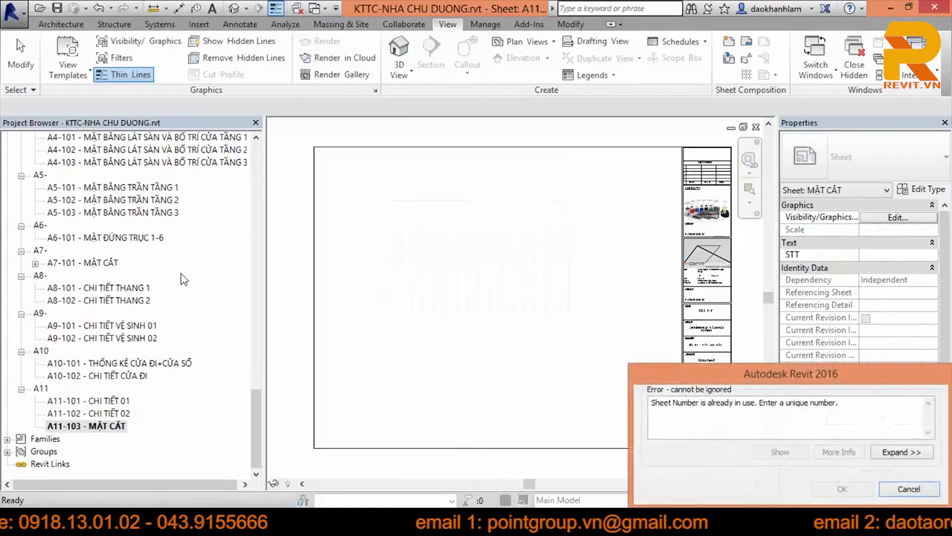
pyautogui.click(901, 492)
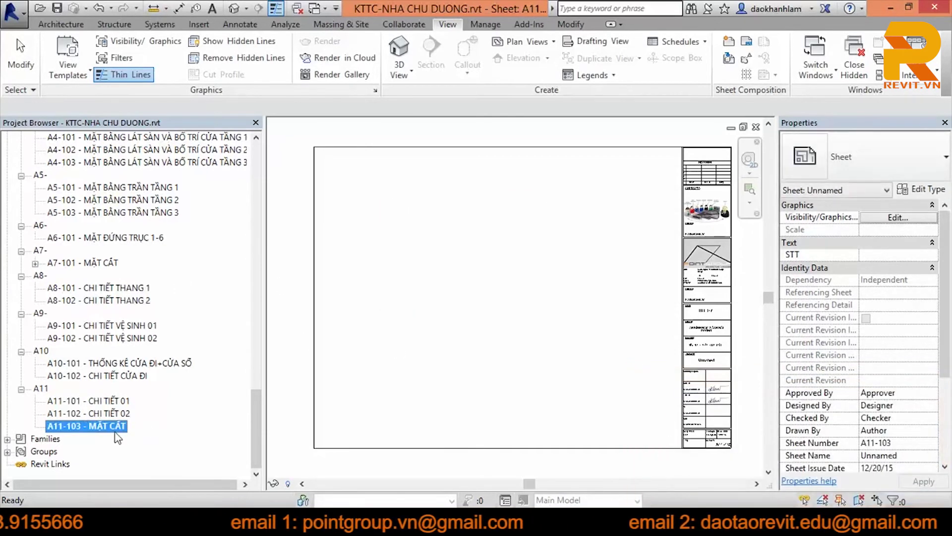
pyautogui.rightClick(88, 433)
pyautogui.click(112, 343)
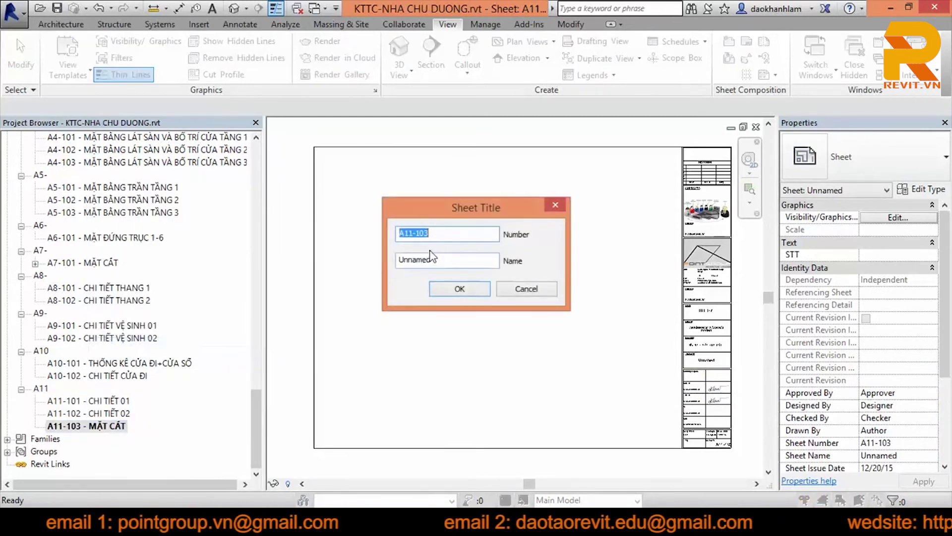
pyautogui.moveTo(404, 234); pyautogui.dragTo(437, 240)
pyautogui.write('7-10')
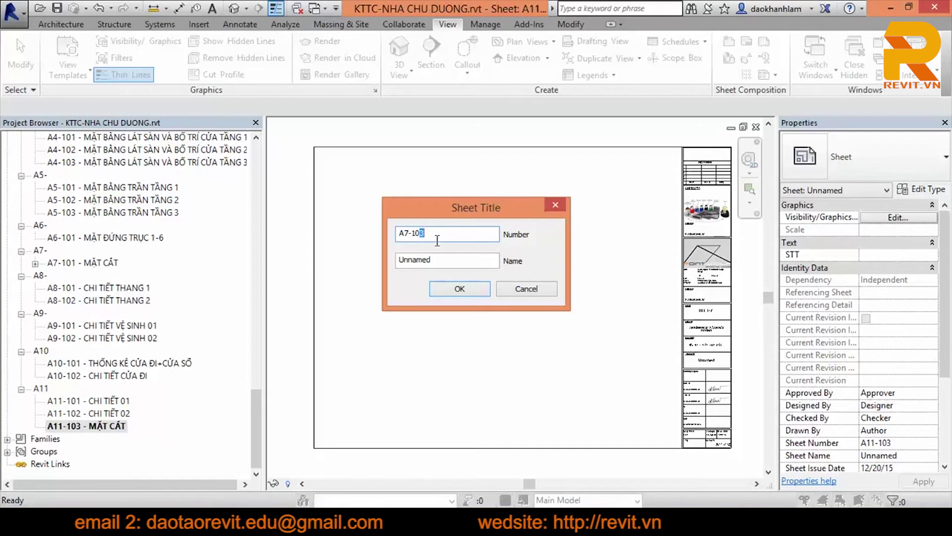
pyautogui.write('2')
pyautogui.press('Tab')
pyautogui.write('MẶT')
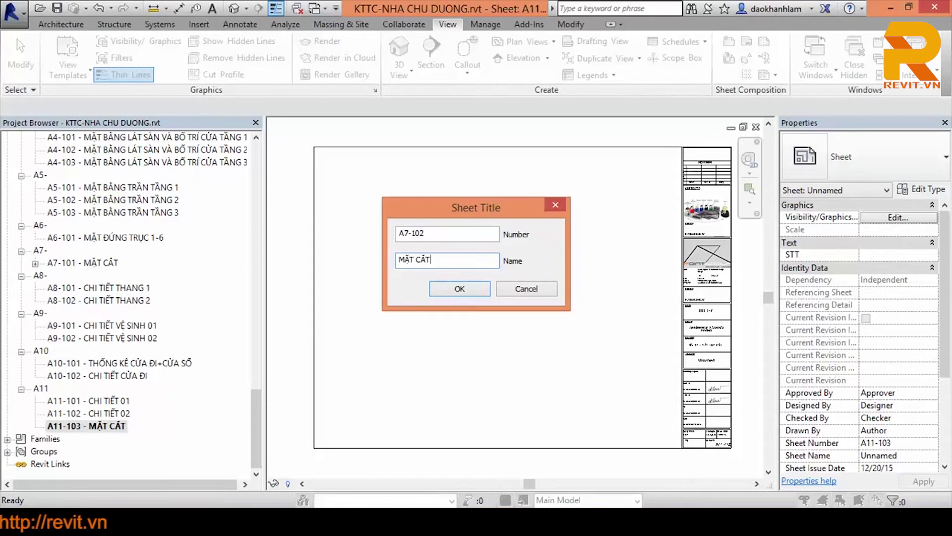
pyautogui.click(459, 293)
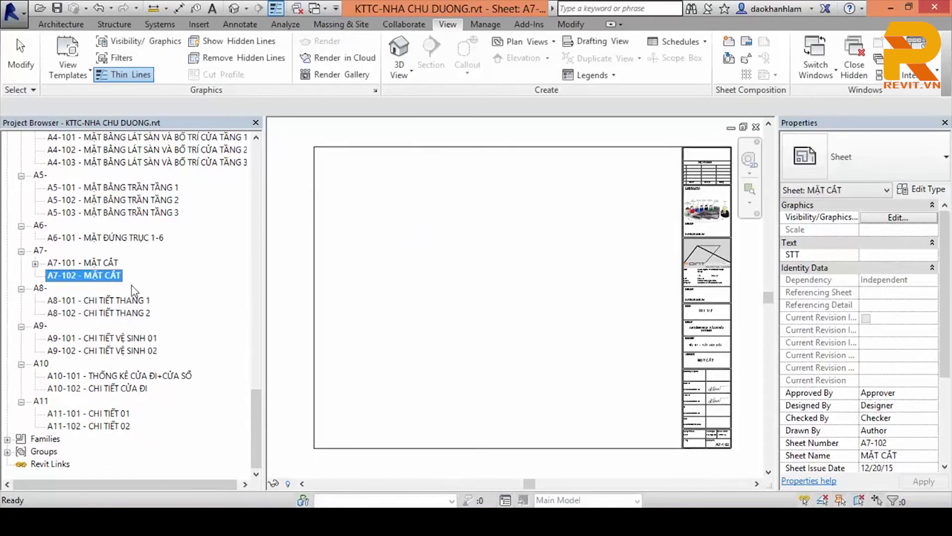
pyautogui.moveTo(255, 409); pyautogui.dragTo(252, 208)
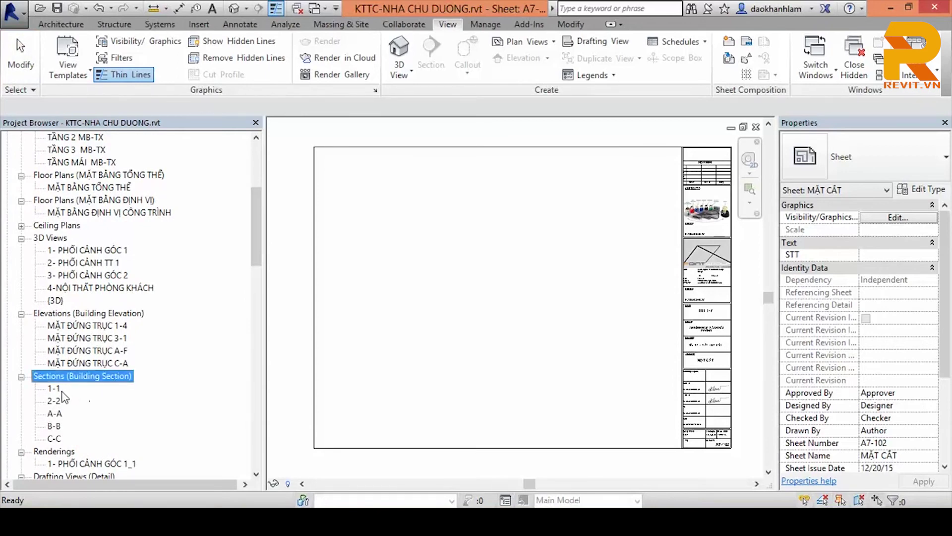
# Step: Rename the Building Section type used by sections 1-1 to C-C to MC- CHÍNH
pyautogui.keyDown('shift'); pyautogui.click(54, 439); pyautogui.keyUp('shift')
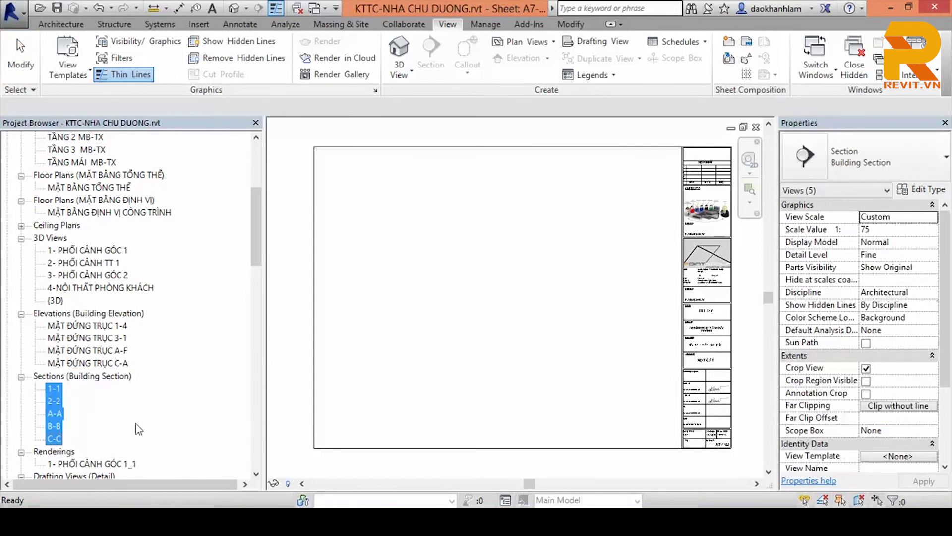
pyautogui.click(928, 192)
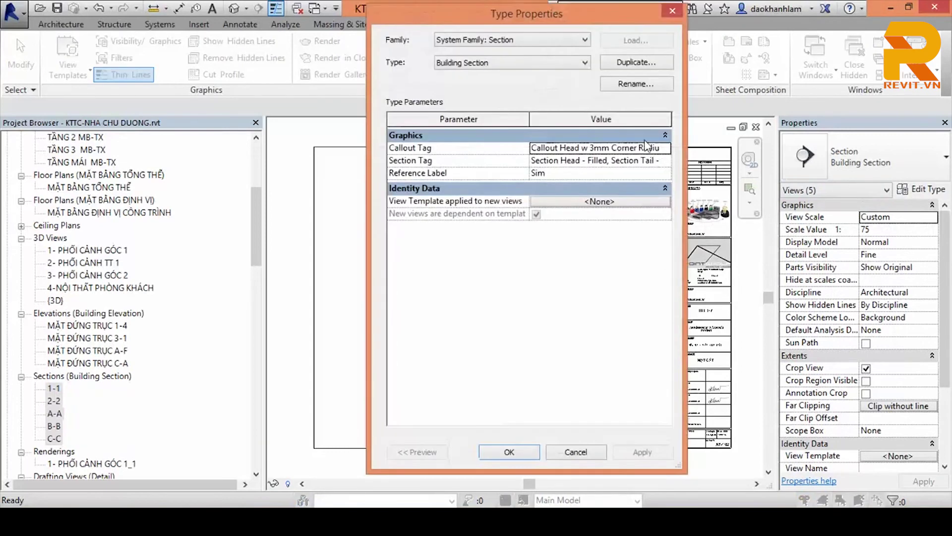
pyautogui.click(640, 85)
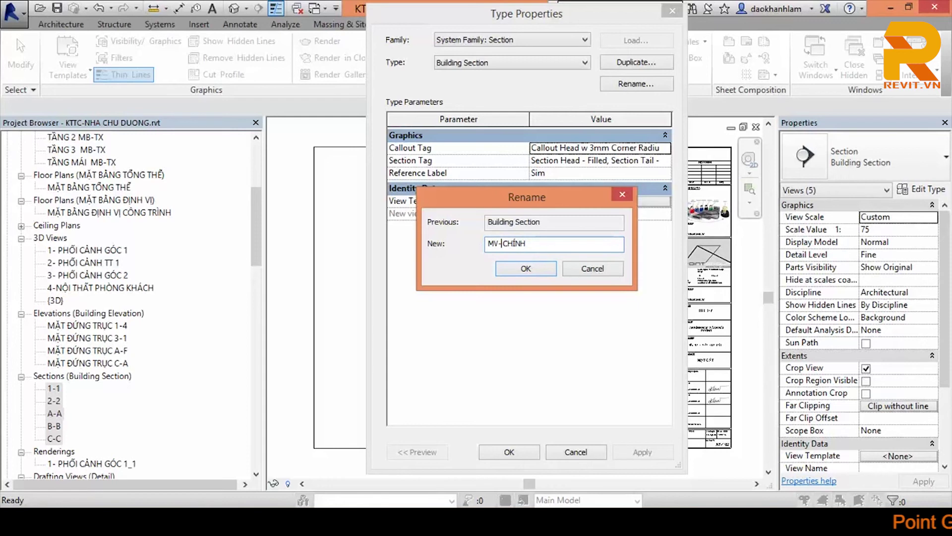
pyautogui.press('BackSpace')
pyautogui.write('C')
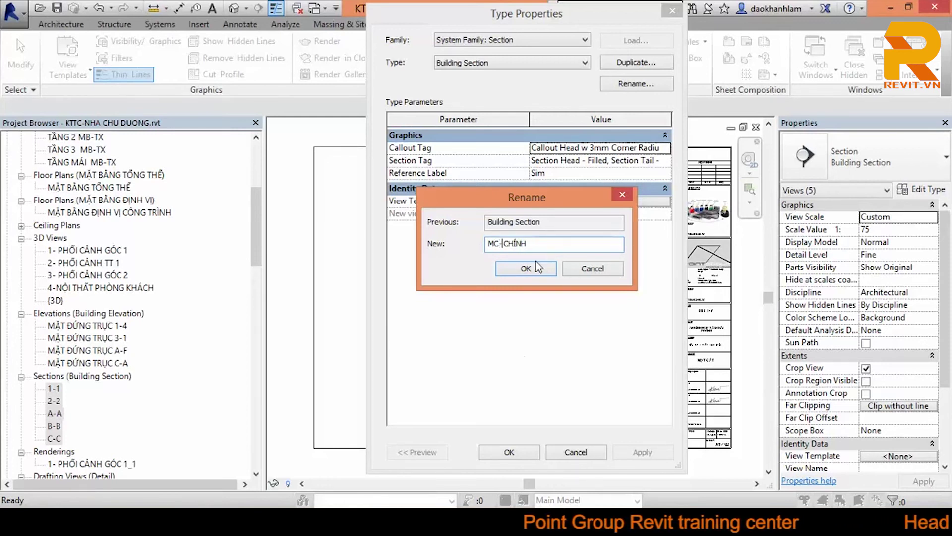
pyautogui.click(526, 269)
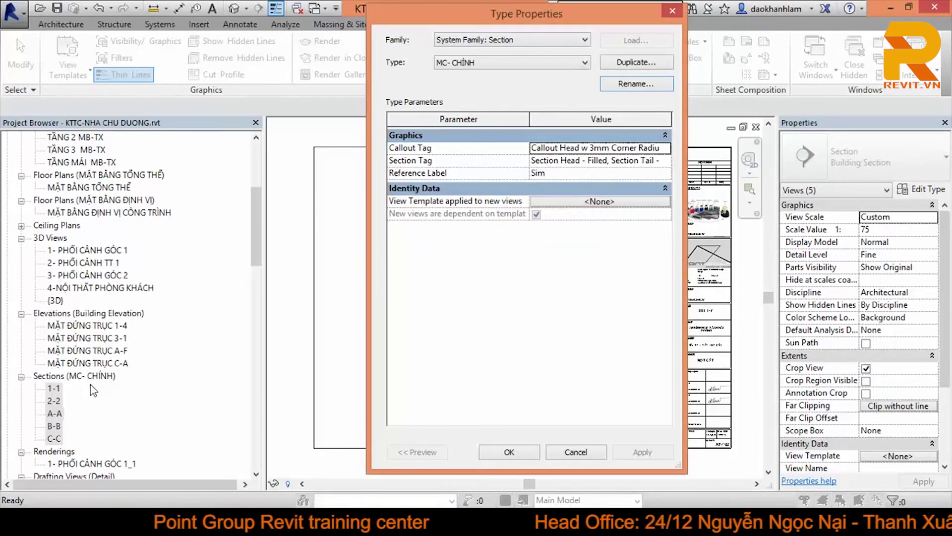
pyautogui.click(509, 452)
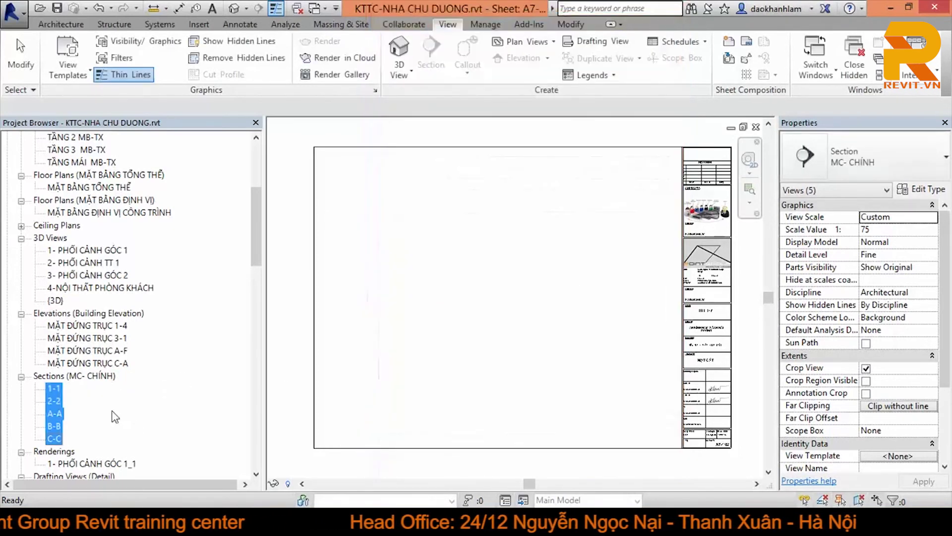
# Step: Place section view 2-2 onto sheet A7-102
pyautogui.click(54, 389)
pyautogui.doubleClick(55, 388)
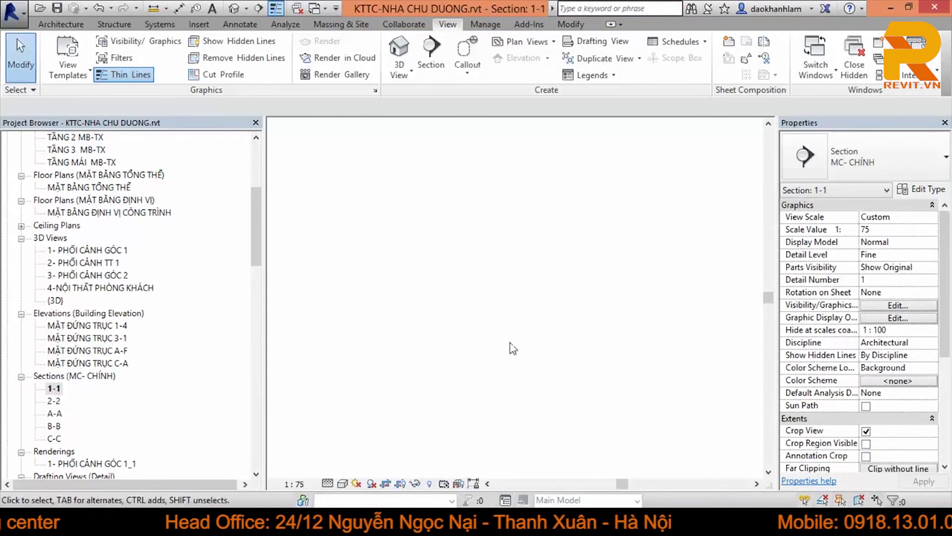
pyautogui.moveTo(255, 228); pyautogui.dragTo(256, 399)
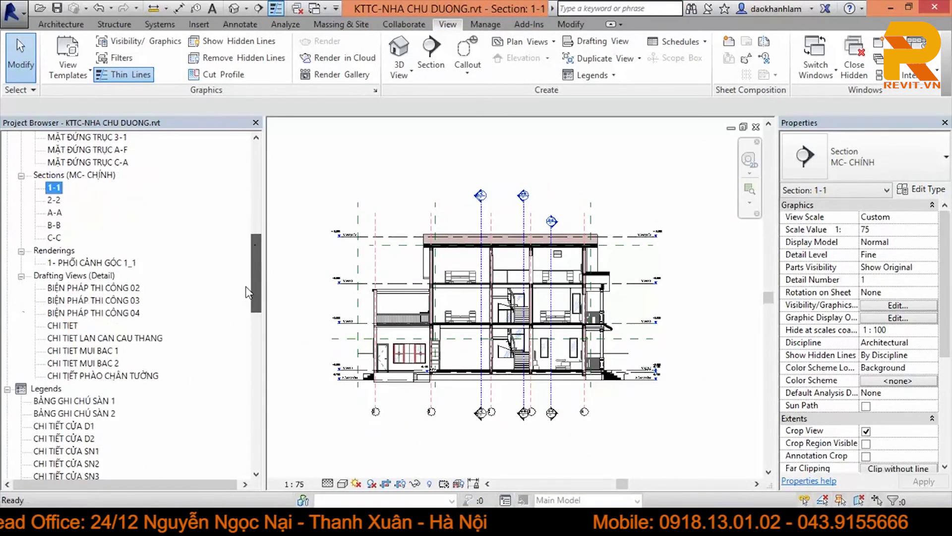
pyautogui.doubleClick(99, 413)
pyautogui.scroll(10, 149, 322)
pyautogui.scroll(5, 184, 274)
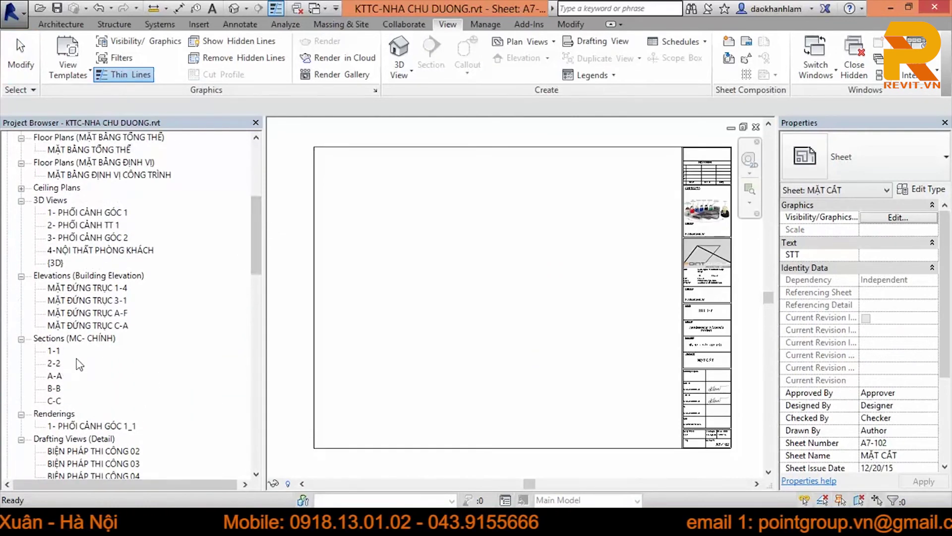
pyautogui.click(55, 364)
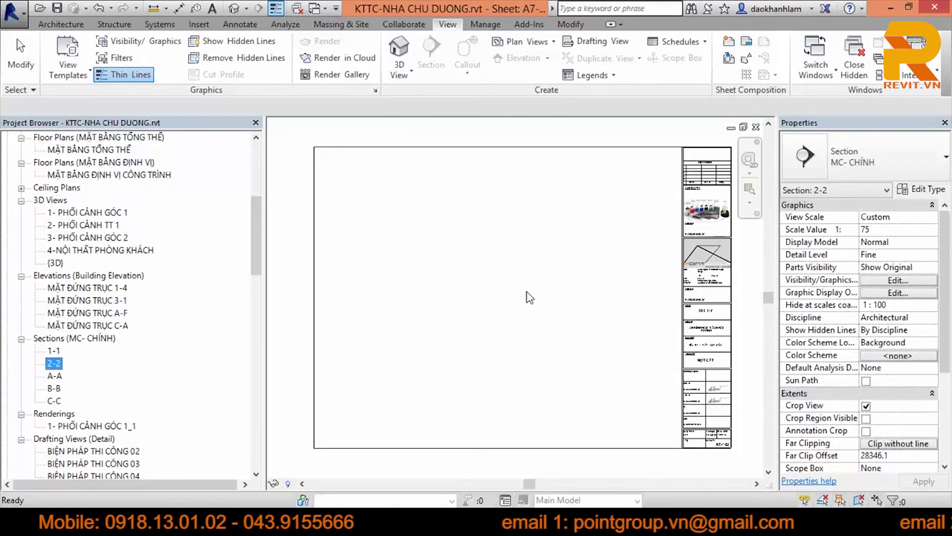
pyautogui.click(495, 298)
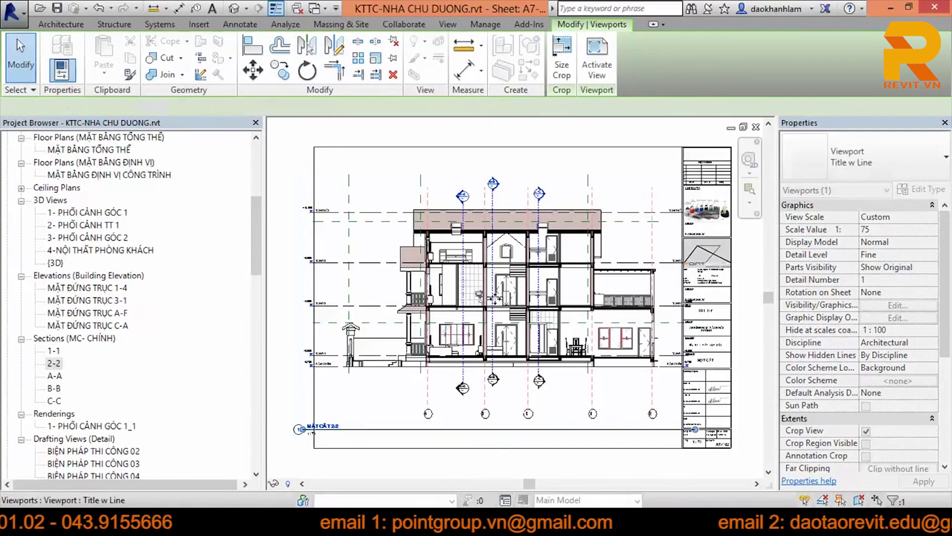
pyautogui.press('Escape')
pyautogui.scroll(-8, 198, 267)
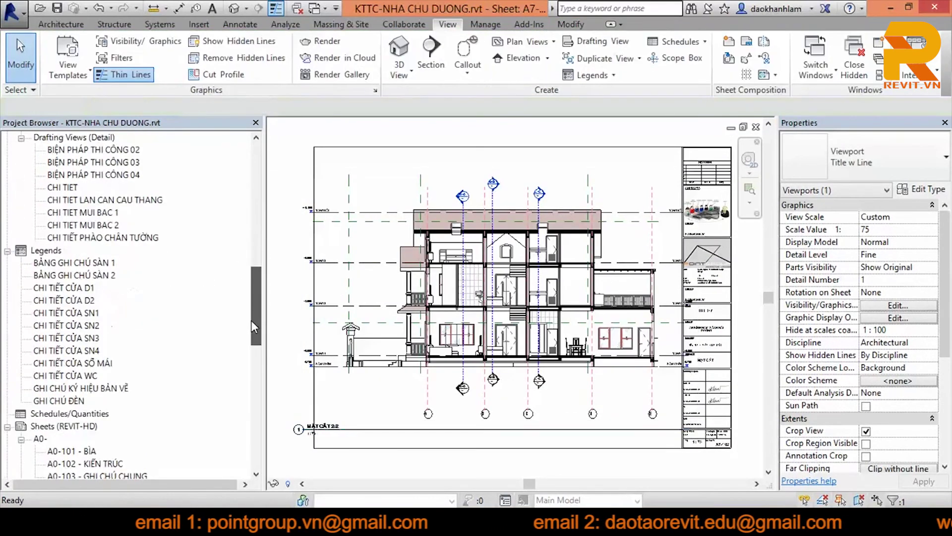
pyautogui.scroll(-7, 199, 268)
pyautogui.scroll(-1, 188, 271)
# Step: On sheet A2-101, move the floor-plan viewport lower on the sheet
pyautogui.doubleClick(181, 263)
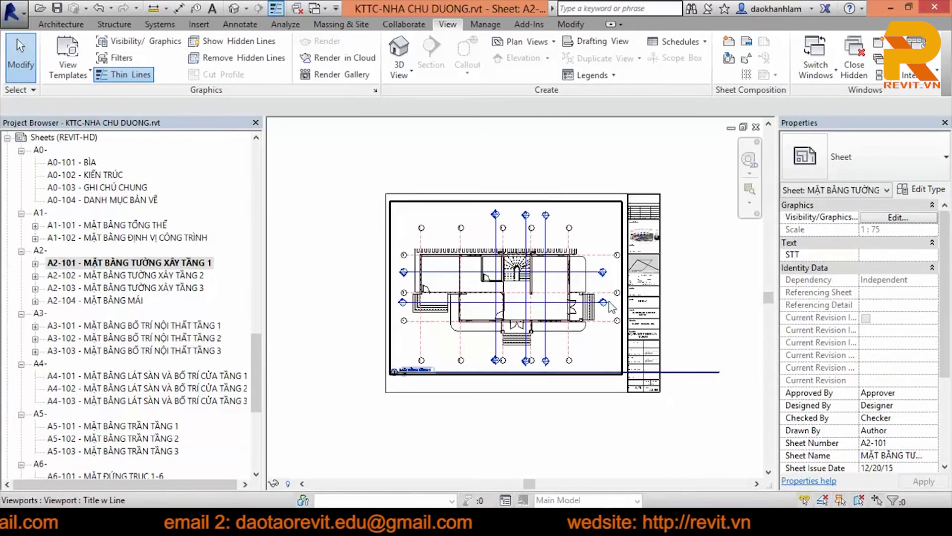
pyautogui.scroll(5, 595, 303)
pyautogui.scroll(4, 597, 219)
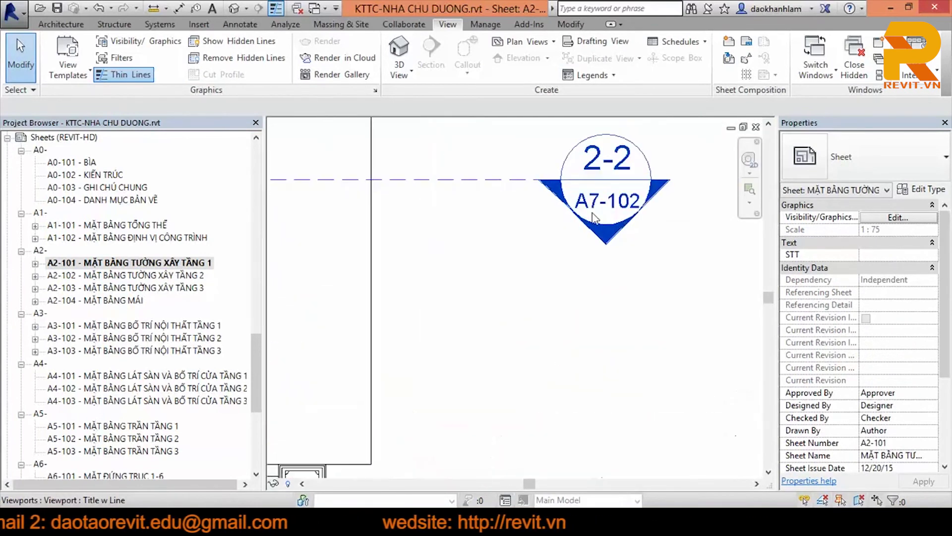
pyautogui.scroll(-2, 601, 233)
pyautogui.scroll(-3, 603, 236)
pyautogui.scroll(-2, 603, 236)
pyautogui.scroll(-1, 603, 236)
pyautogui.moveTo(601, 397); pyautogui.dragTo(602, 409, button='middle')
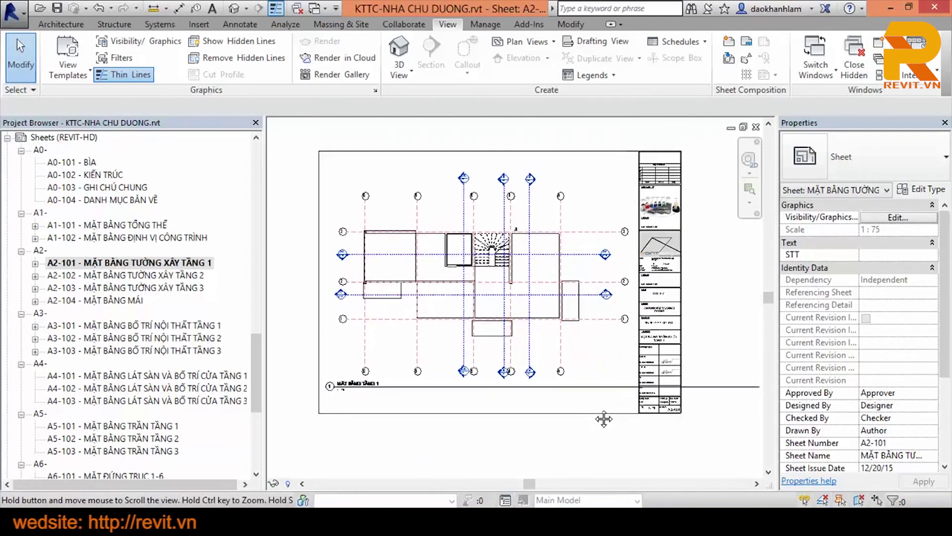
pyautogui.scroll(-1, 601, 409)
pyautogui.click(544, 317)
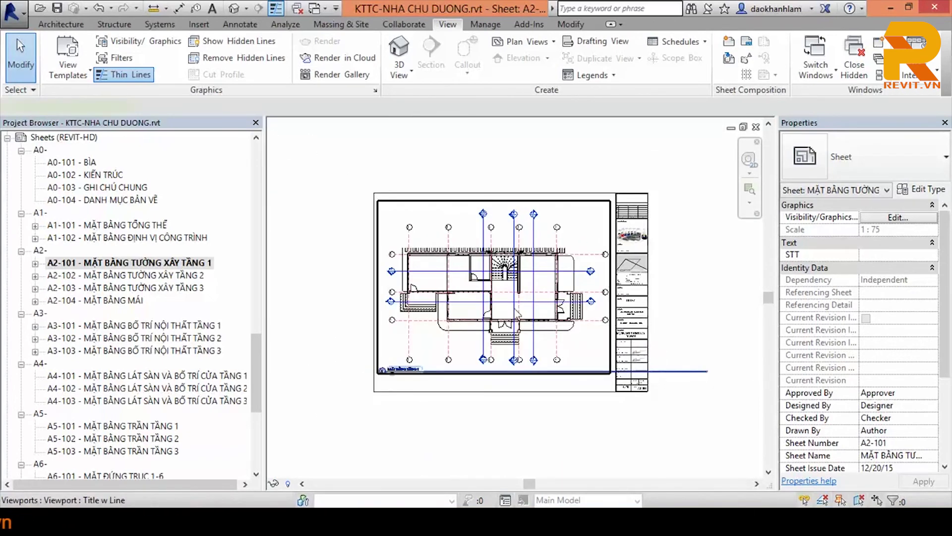
pyautogui.moveTo(577, 221); pyautogui.dragTo(564, 346)
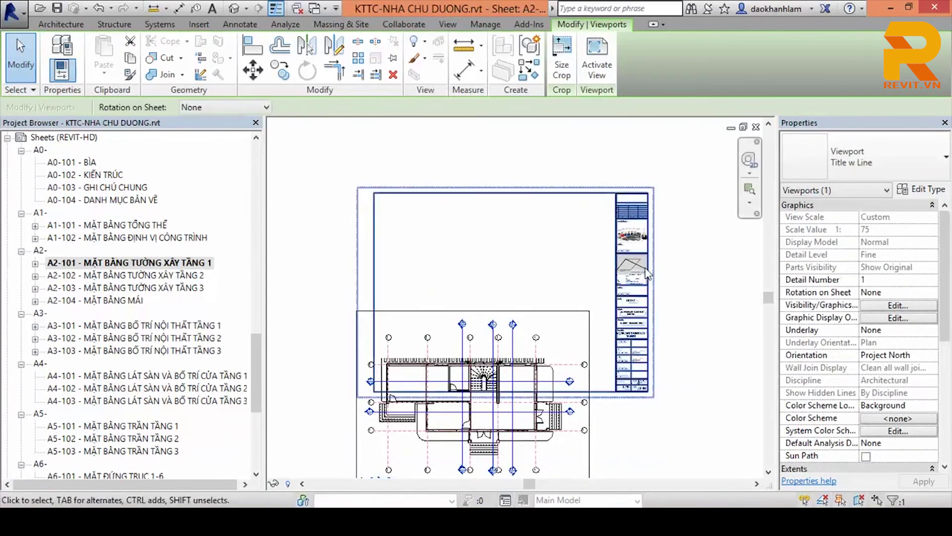
pyautogui.click(648, 384)
pyautogui.click(546, 384)
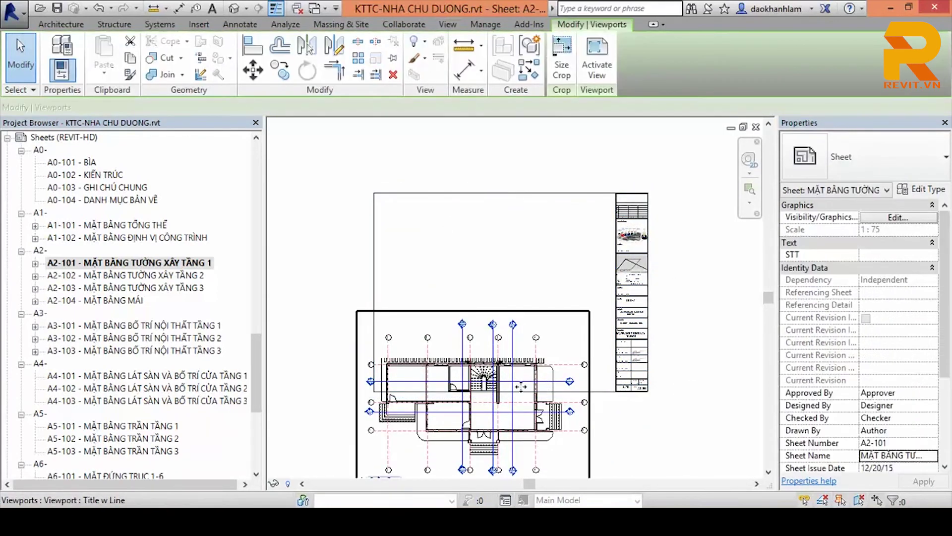
# Step: Move the floor-plan viewport up inside the A2-101 title block border
pyautogui.moveTo(545, 383)
pyautogui.mouseDown()
pyautogui.moveTo(550, 298)
pyautogui.moveTo(572, 297)
pyautogui.mouseUp()
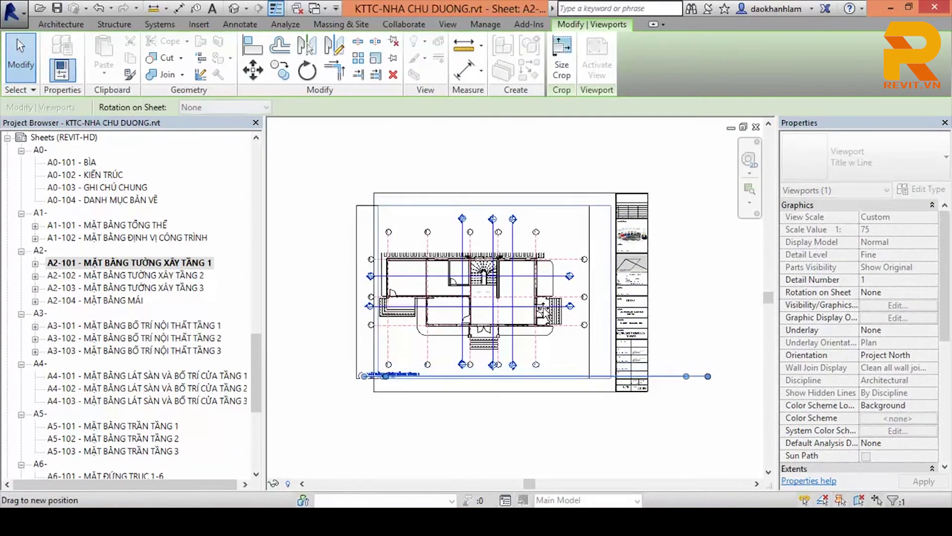
pyautogui.click(570, 433)
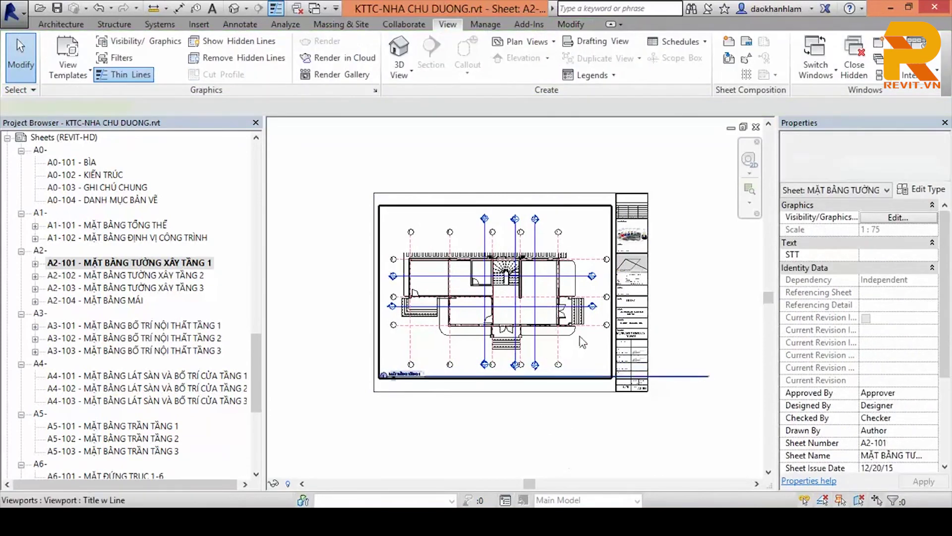
pyautogui.click(551, 352)
pyautogui.click(474, 415)
pyautogui.scroll(3, 496, 397)
pyautogui.scroll(-3, 546, 445)
pyautogui.scroll(1, 568, 307)
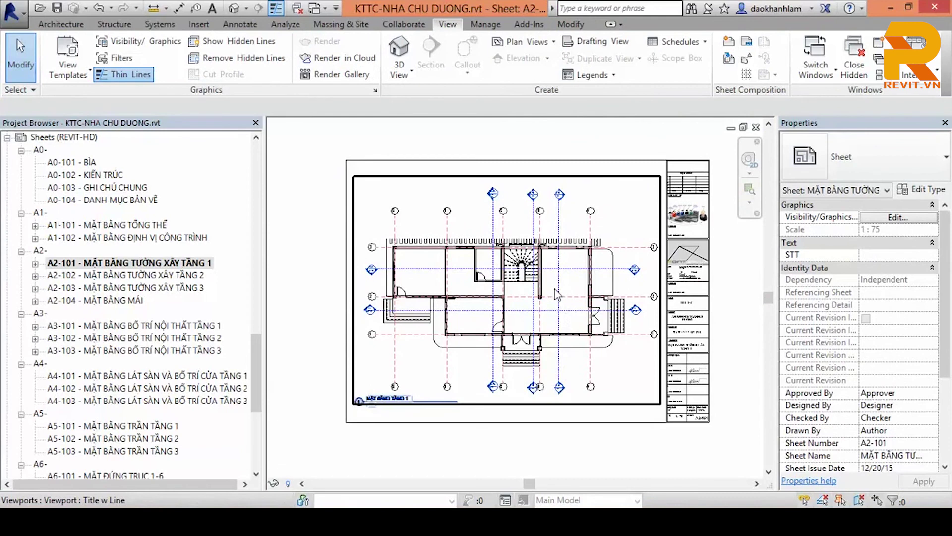
# Step: Inside the activated plan viewport, extend the section 2-2 line further right, then deactivate the view
pyautogui.doubleClick(557, 294)
pyautogui.scroll(3, 580, 265)
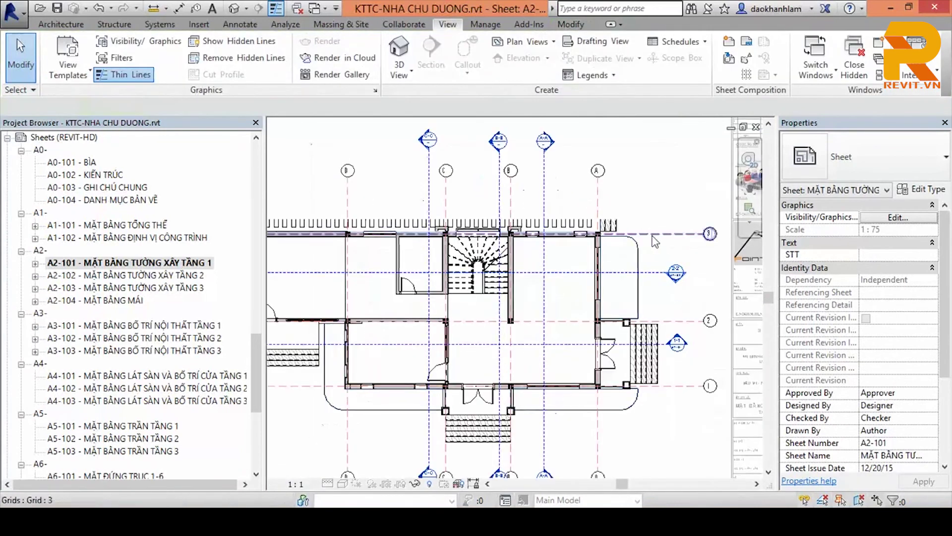
pyautogui.click(698, 242)
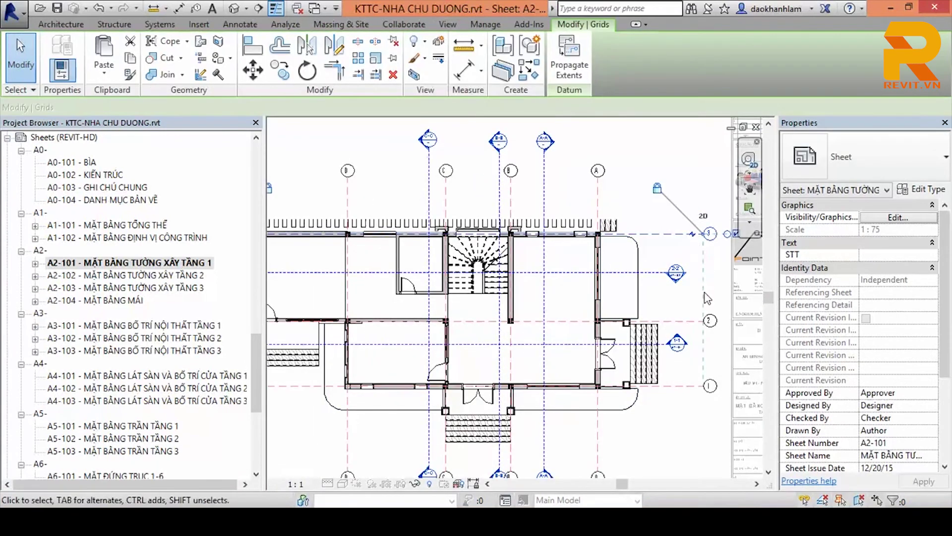
pyautogui.click(604, 344)
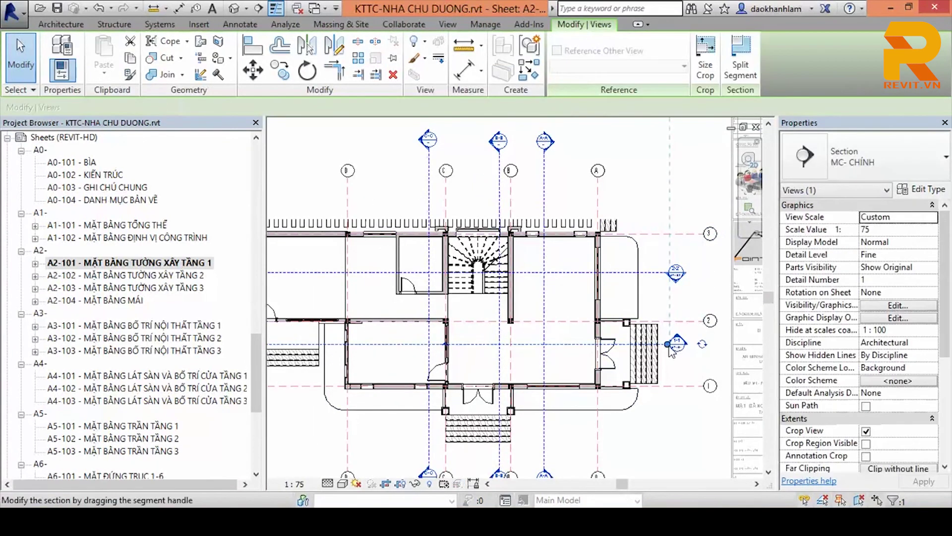
pyautogui.click(654, 272)
pyautogui.moveTo(666, 272); pyautogui.dragTo(701, 272)
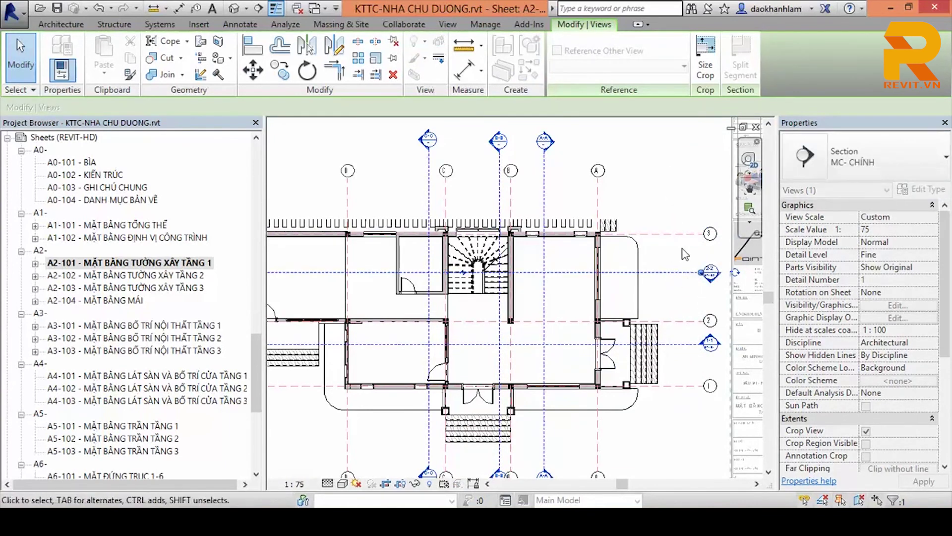
pyautogui.rightClick(666, 272)
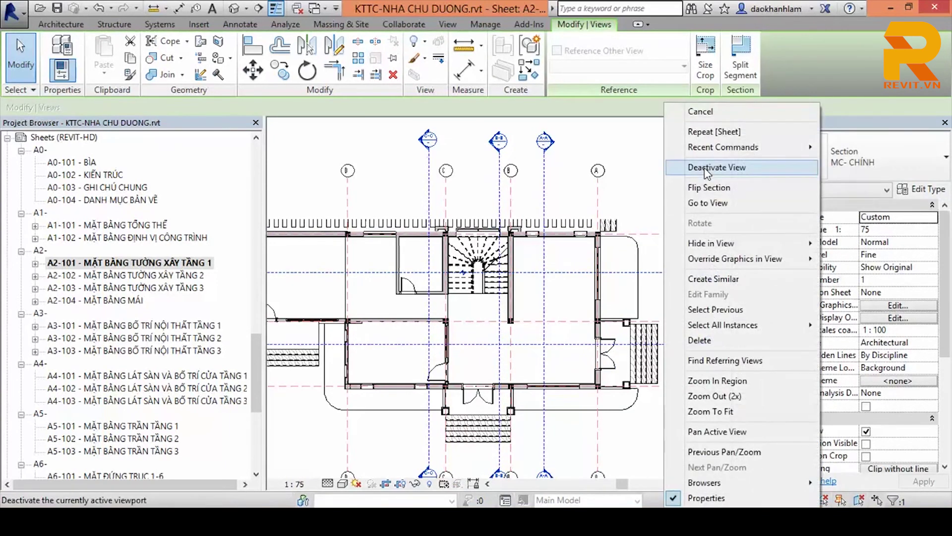
pyautogui.click(707, 168)
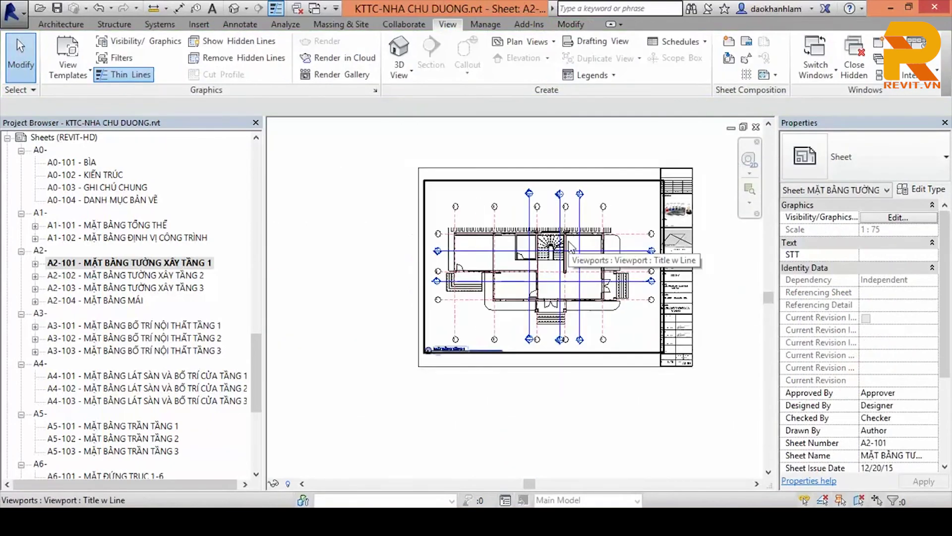
# Step: Shift the plan viewport slightly left and check it against the title block outline
pyautogui.click(570, 247)
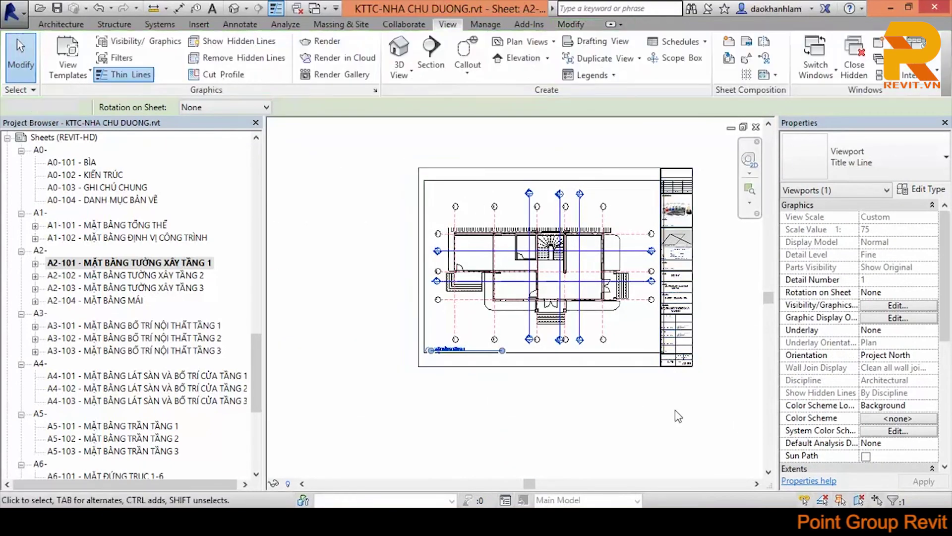
pyautogui.moveTo(645, 278); pyautogui.dragTo(615, 275)
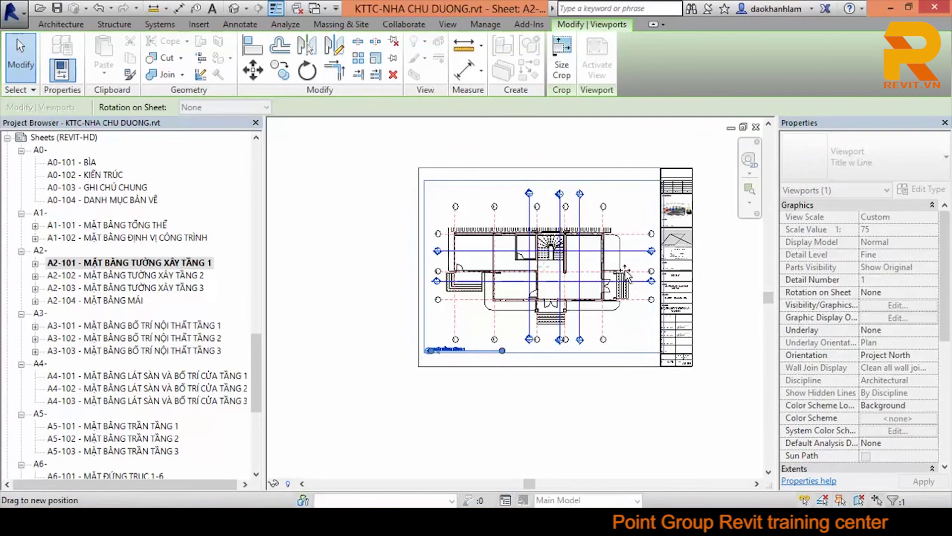
pyautogui.click(731, 312)
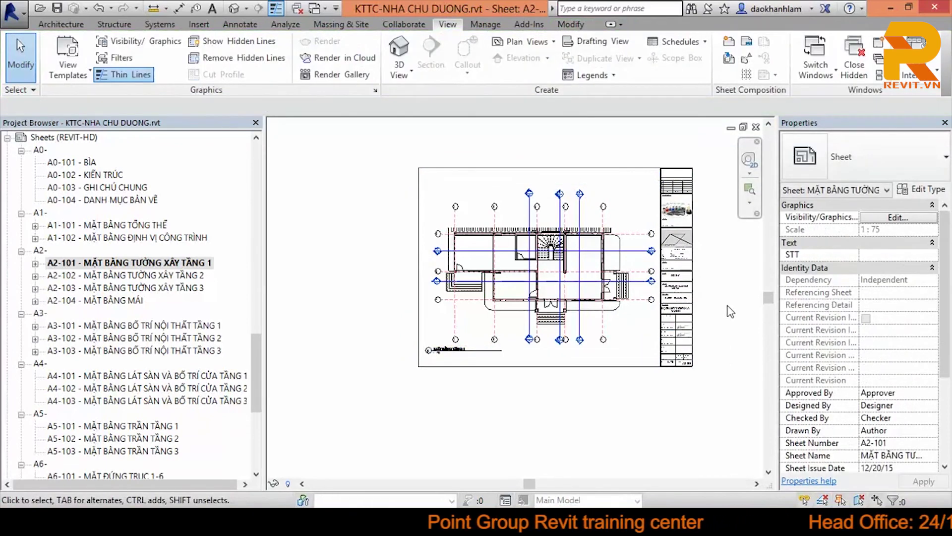
pyautogui.click(621, 366)
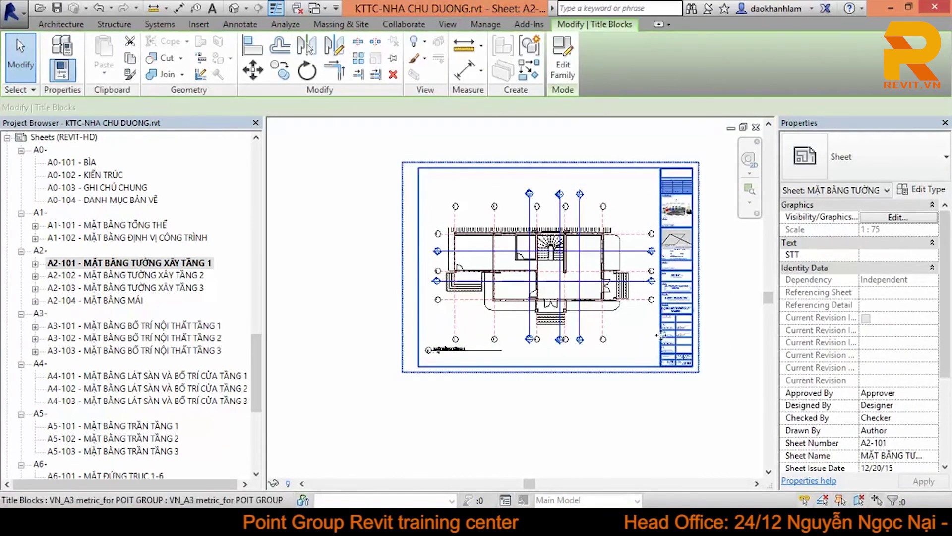
pyautogui.scroll(3, 623, 335)
pyautogui.press('Escape')
# Step: Activate the plan viewport, inspect the floor slab and the wall beside the stair, then deactivate it
pyautogui.doubleClick(601, 258)
pyautogui.scroll(1, 601, 258)
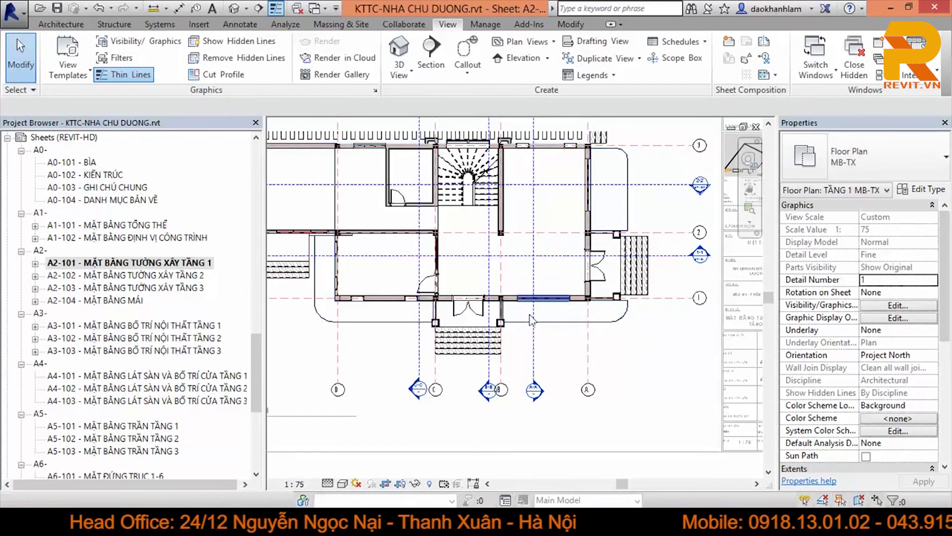
pyautogui.click(566, 323)
pyautogui.click(643, 341)
pyautogui.scroll(-2, 643, 340)
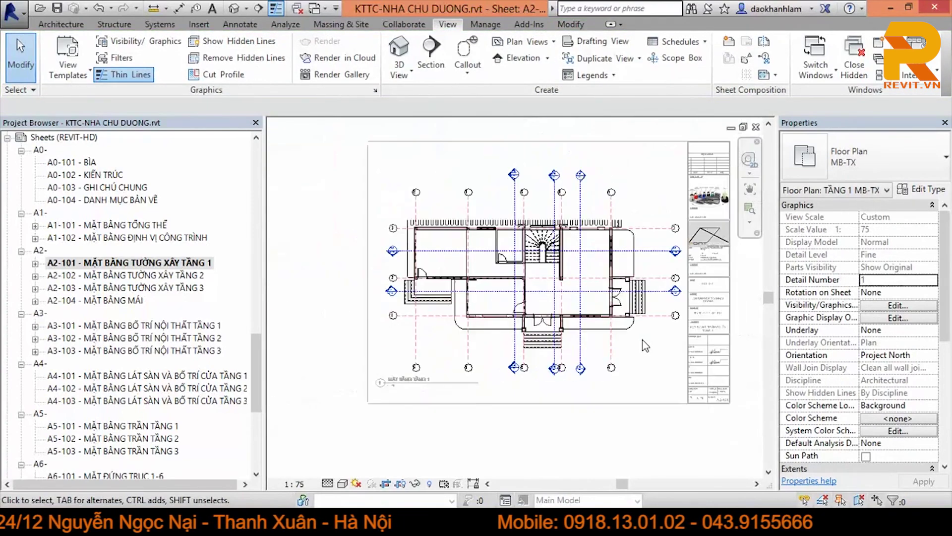
pyautogui.scroll(3, 601, 229)
pyautogui.scroll(3, 620, 238)
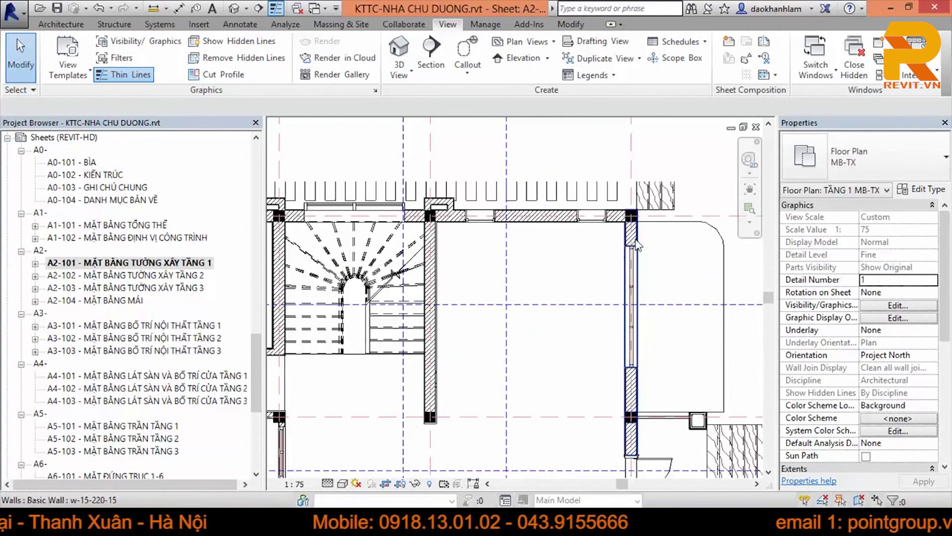
pyautogui.click(638, 245)
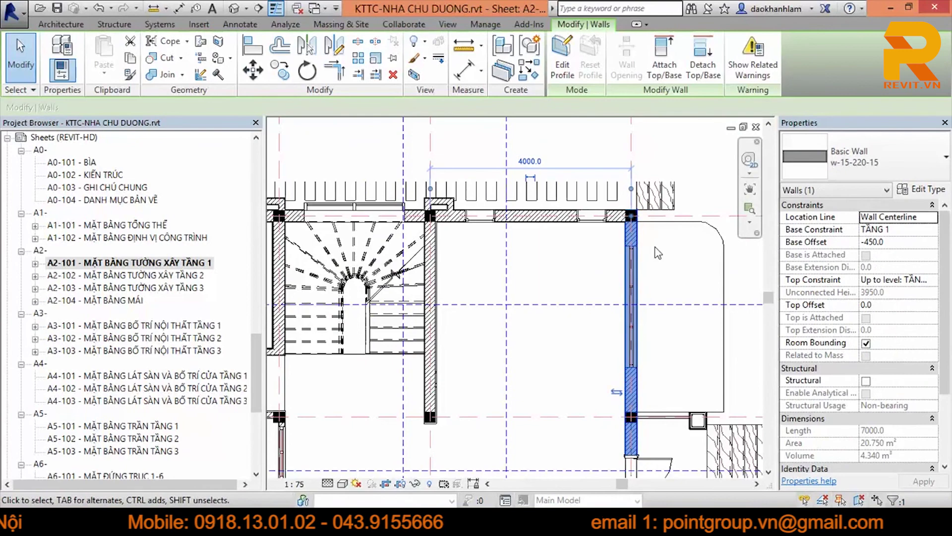
pyautogui.scroll(-2, 655, 248)
pyautogui.scroll(-2, 659, 243)
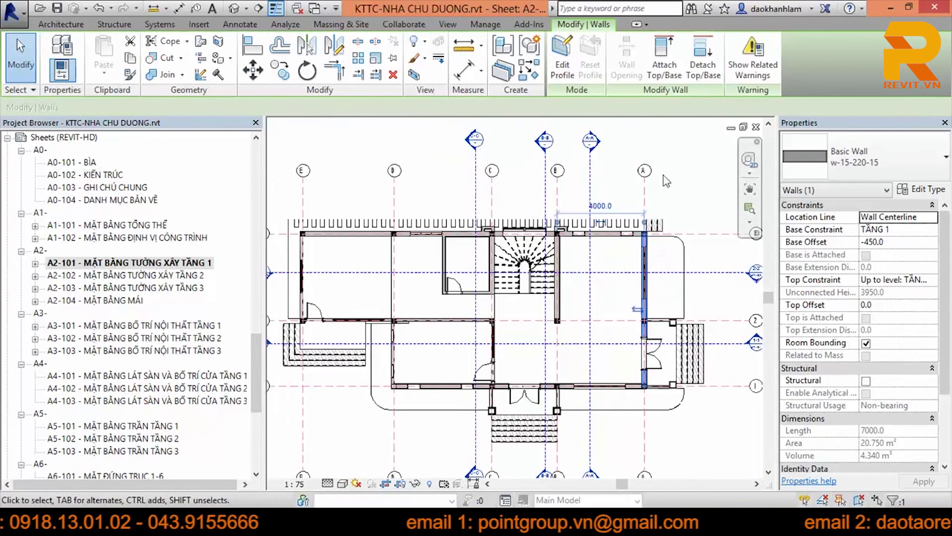
pyautogui.rightClick(677, 151)
pyautogui.click(705, 188)
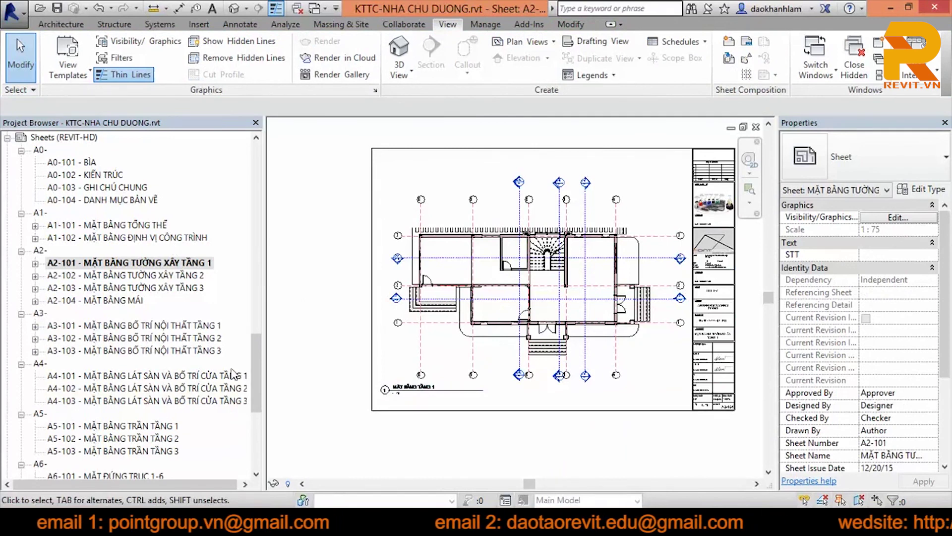
# Step: Close all hidden view windows so only sheet A2-101 stays open
pyautogui.moveTo(252, 372); pyautogui.dragTo(251, 430)
pyautogui.scroll(2, 252, 395)
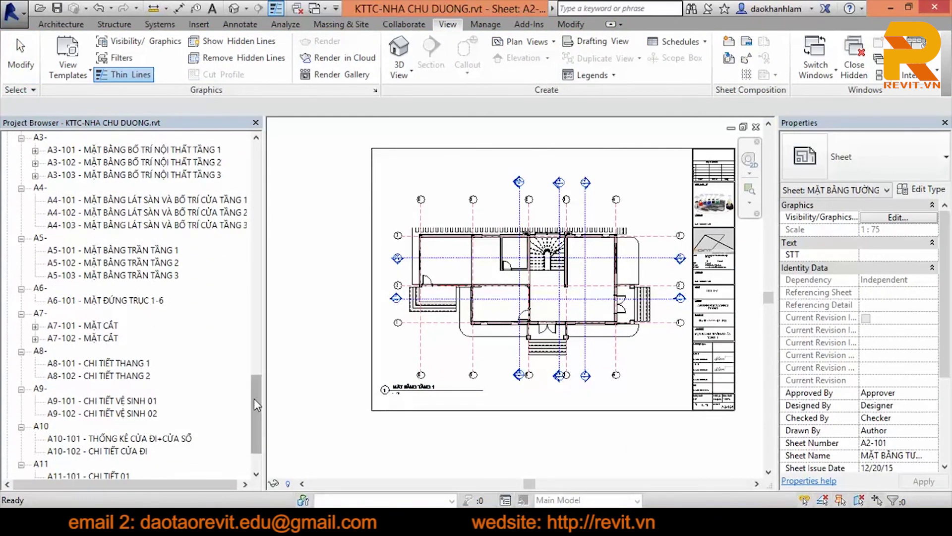
pyautogui.moveTo(255, 398); pyautogui.dragTo(262, 365)
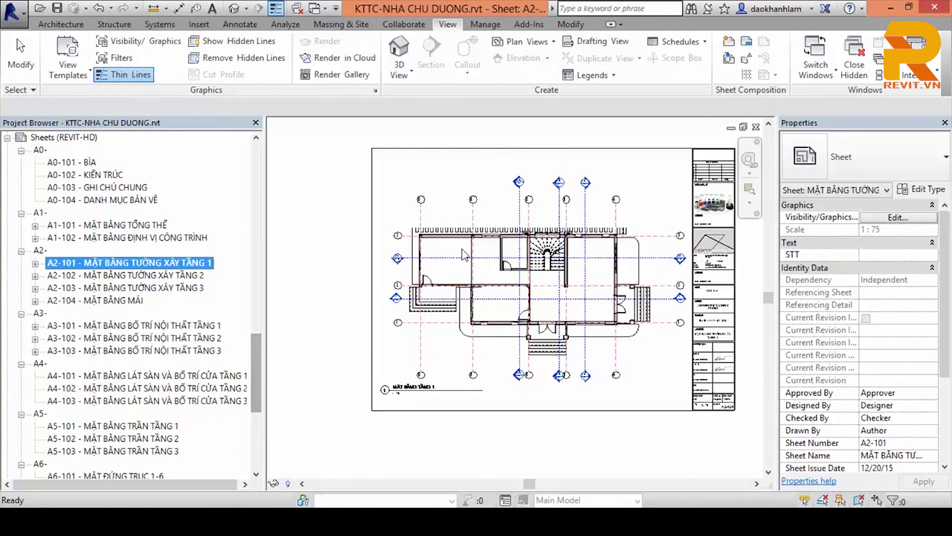
pyautogui.click(299, 10)
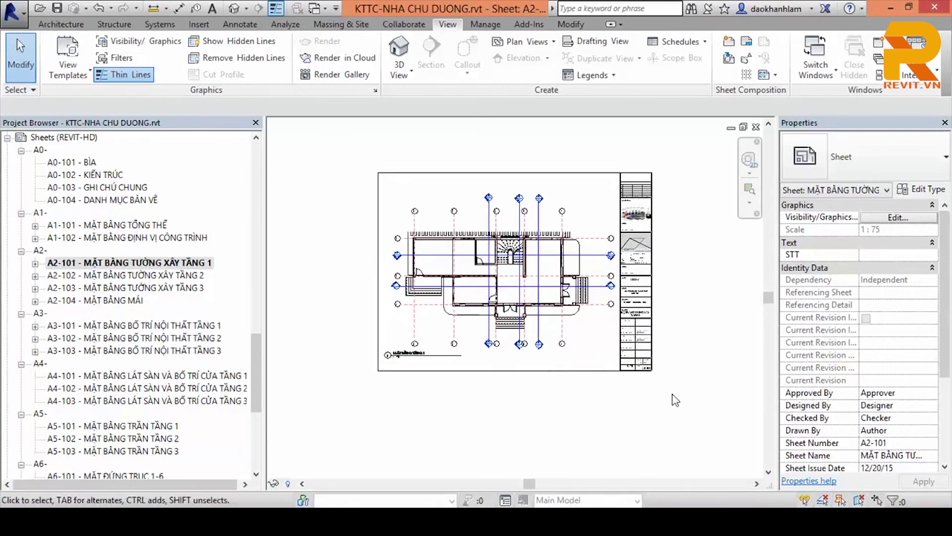
pyautogui.moveTo(545, 419); pyautogui.dragTo(551, 425, button='middle')
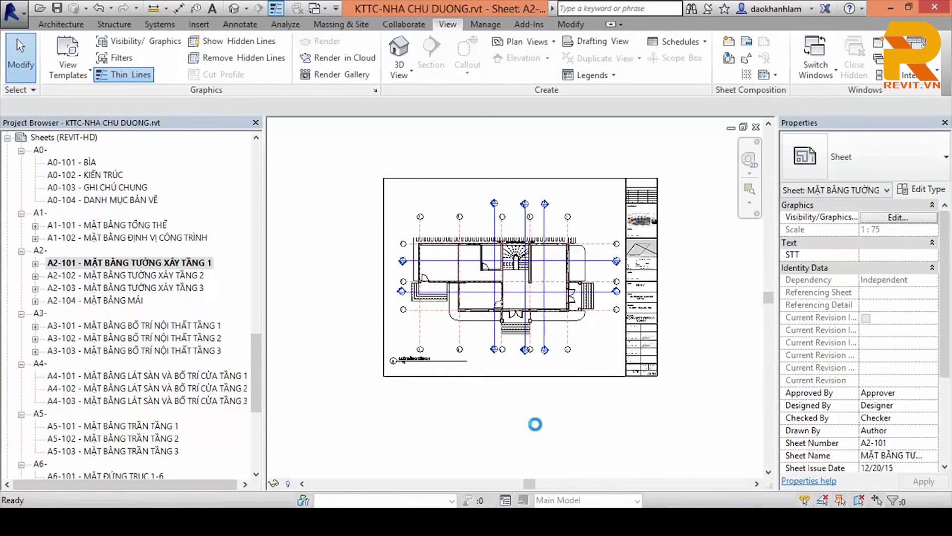